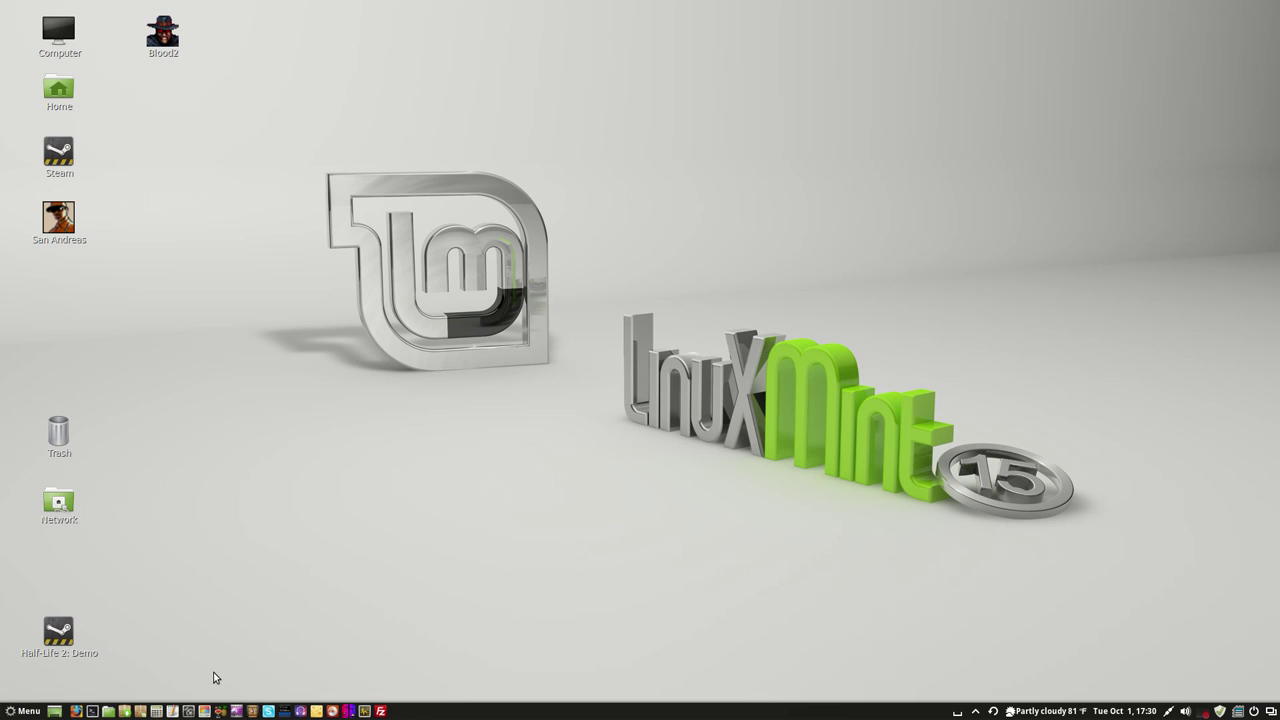
Launch the Synaptic Package Manager
click(128, 711)
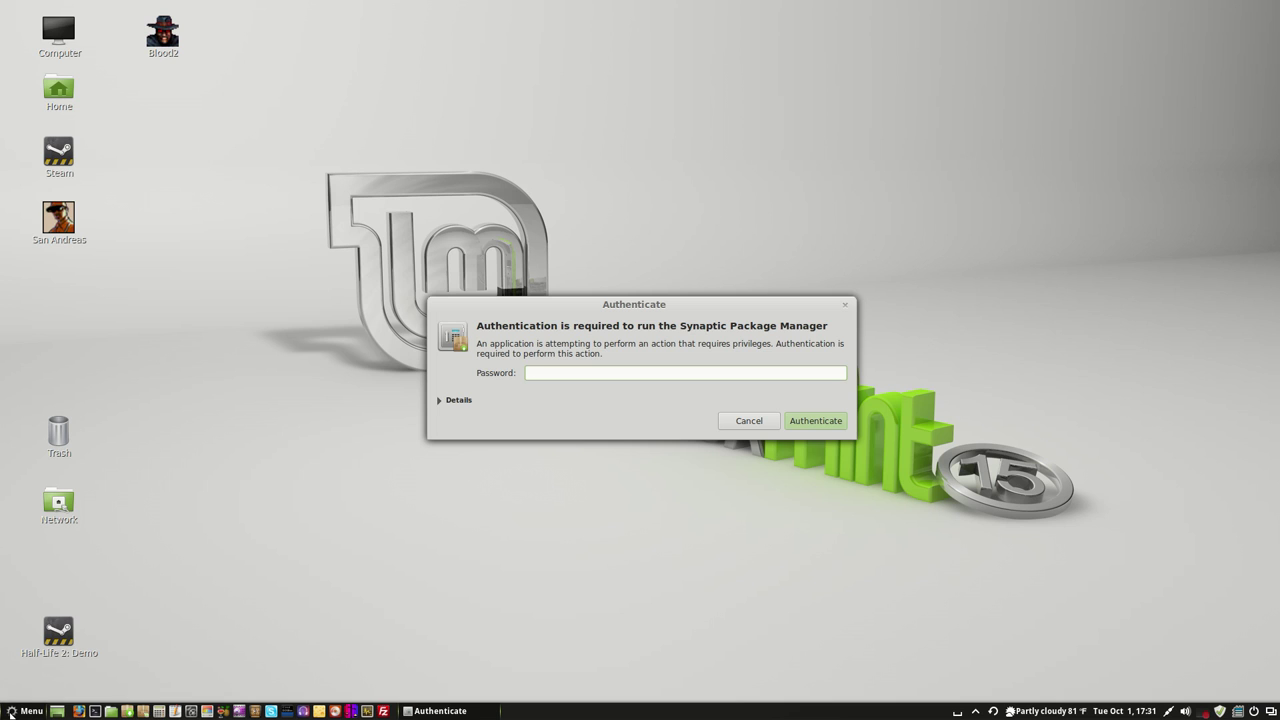
Look through the installed applications in the Administration and System Tools categories
click(12, 713)
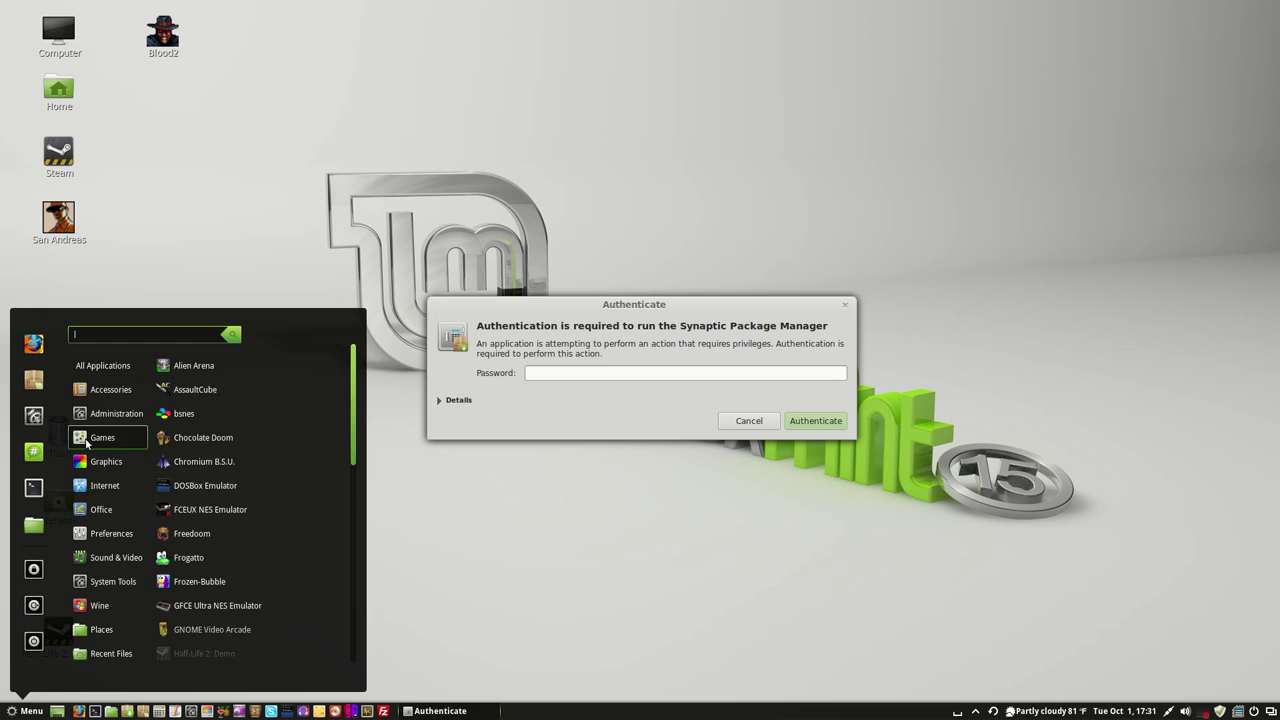
mouse_move(116, 413)
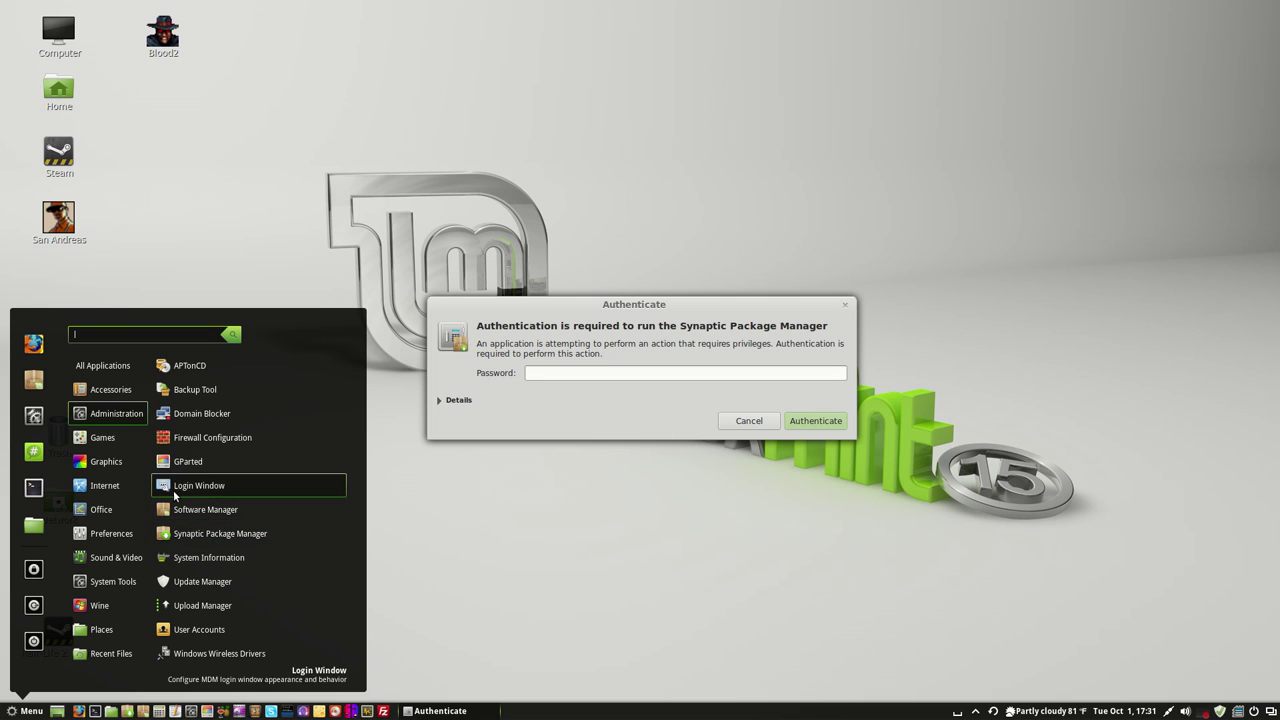
mouse_move(123, 486)
mouse_move(110, 580)
scroll(193, 543, down, 3)
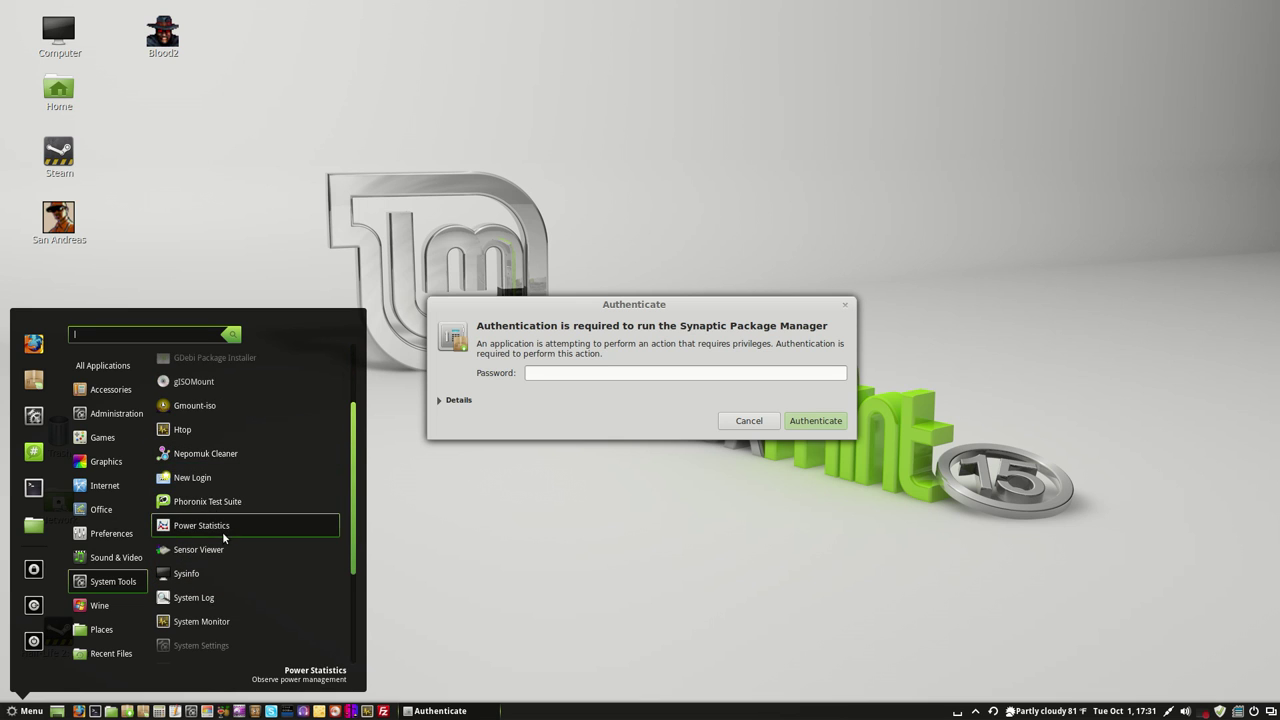
scroll(221, 544, down, 1)
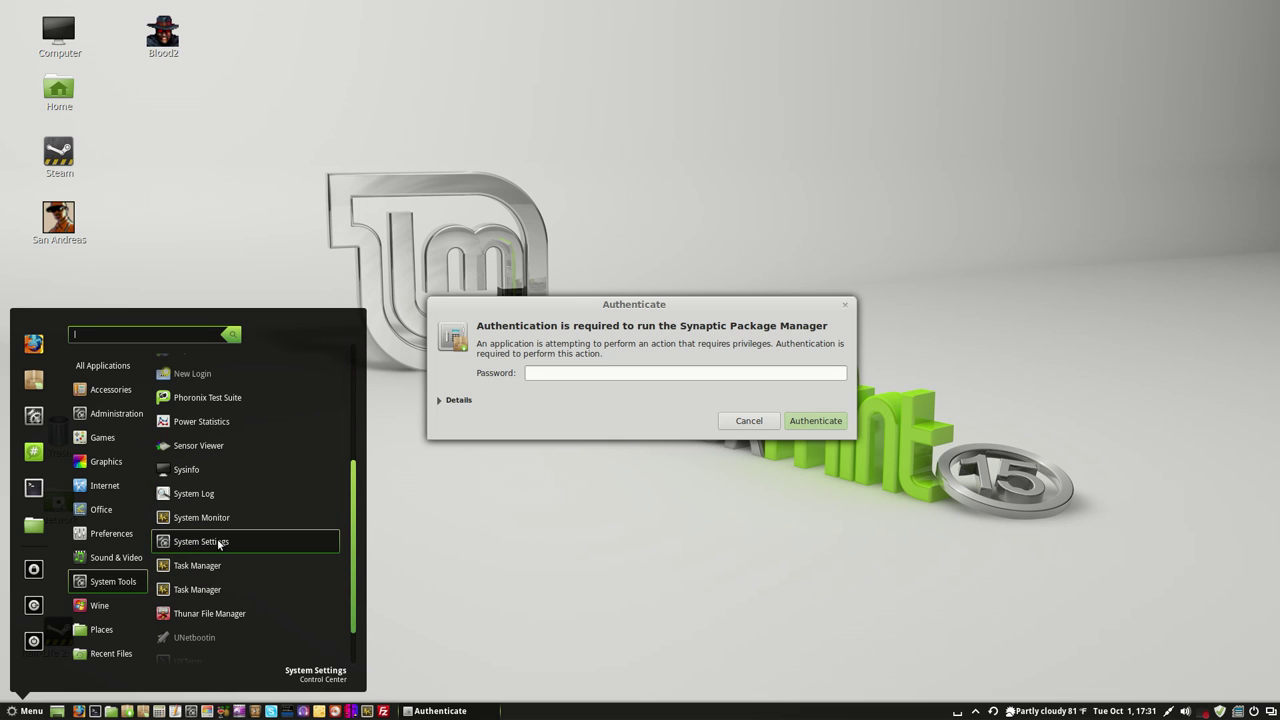
scroll(218, 544, down, 1)
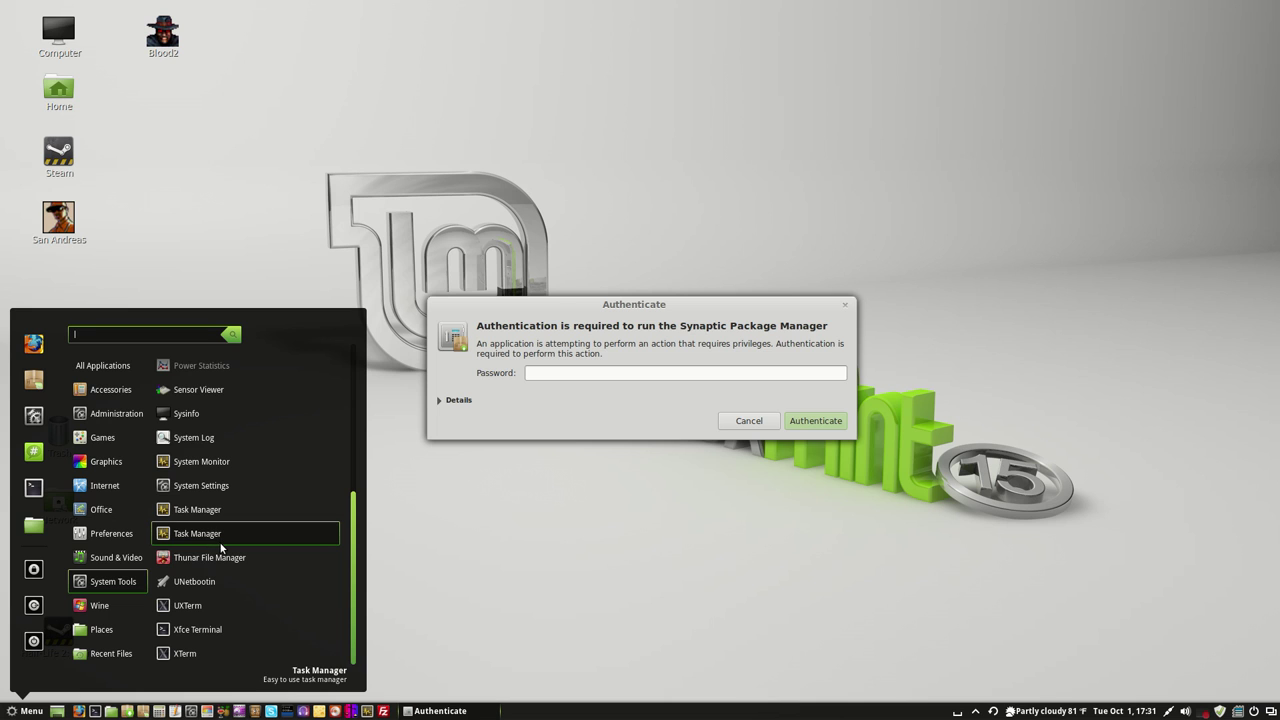
scroll(223, 549, up, 4)
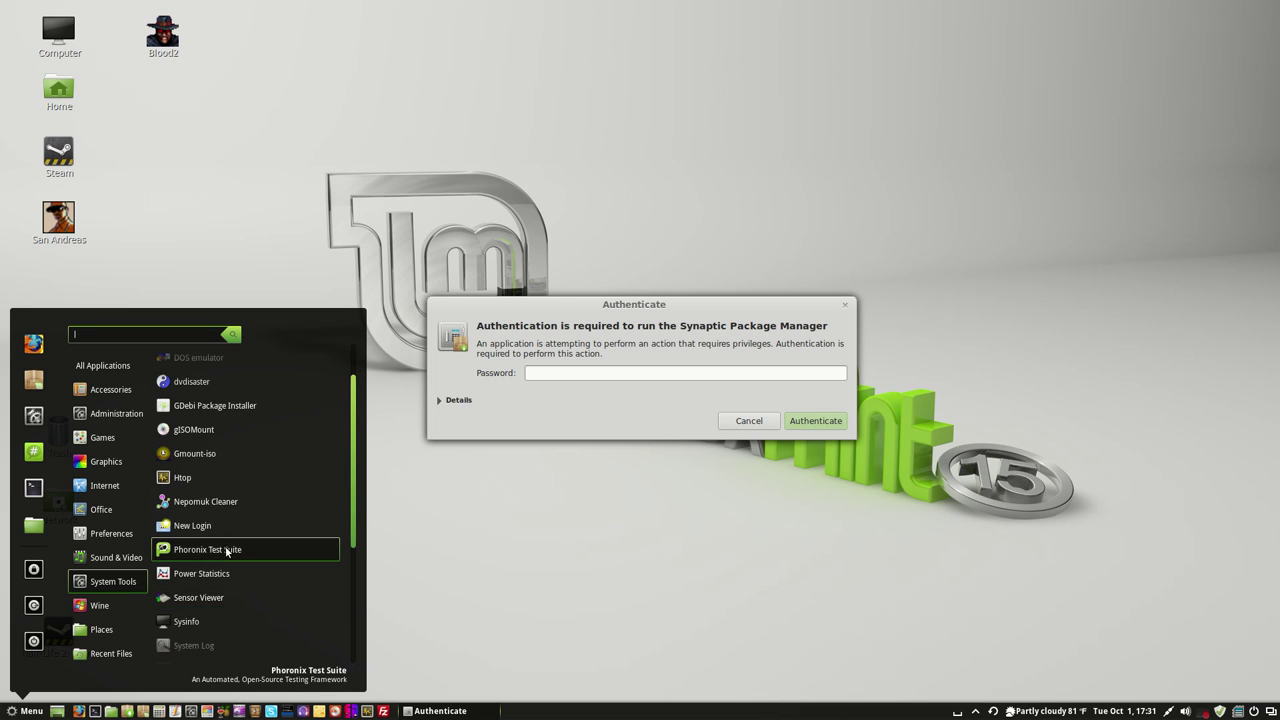
scroll(226, 550, up, 1)
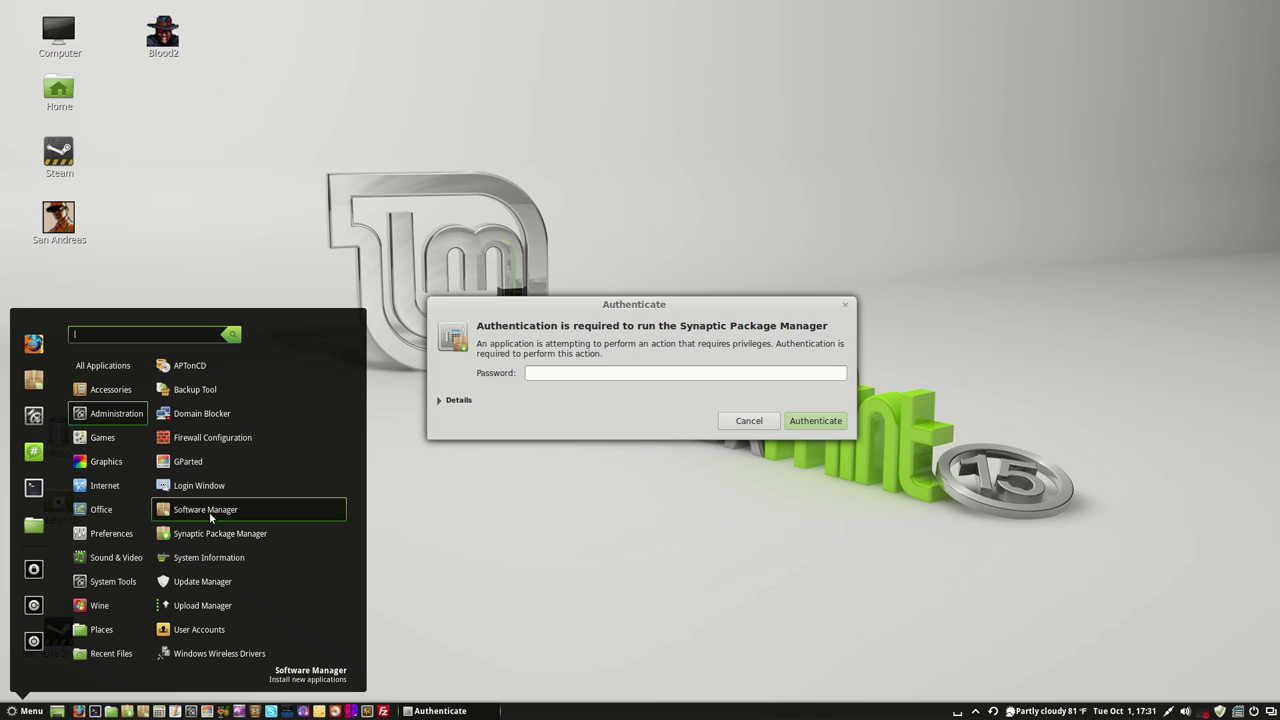
Enter sudo apt-get install in a new terminal and close the terminal without installing anything
click(550, 306)
drag(521, 306, 157, 422)
click(34, 711)
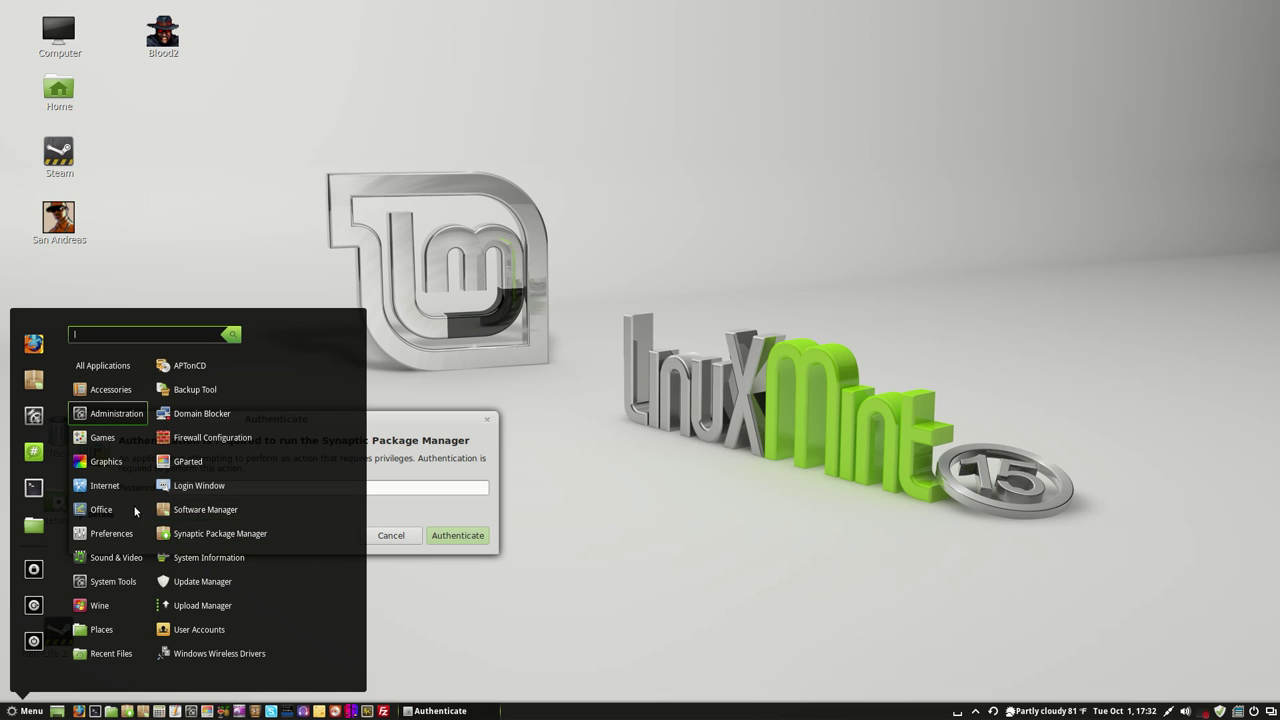
click(34, 488)
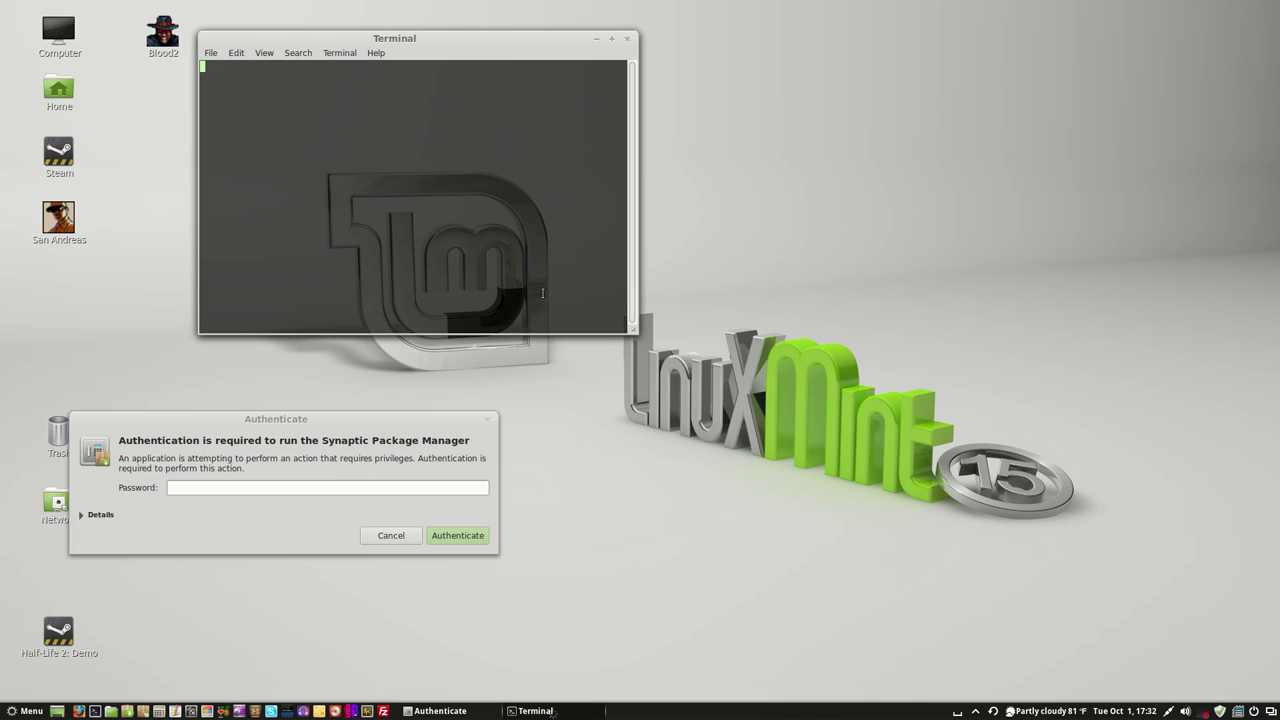
text(sudo apt-get install)
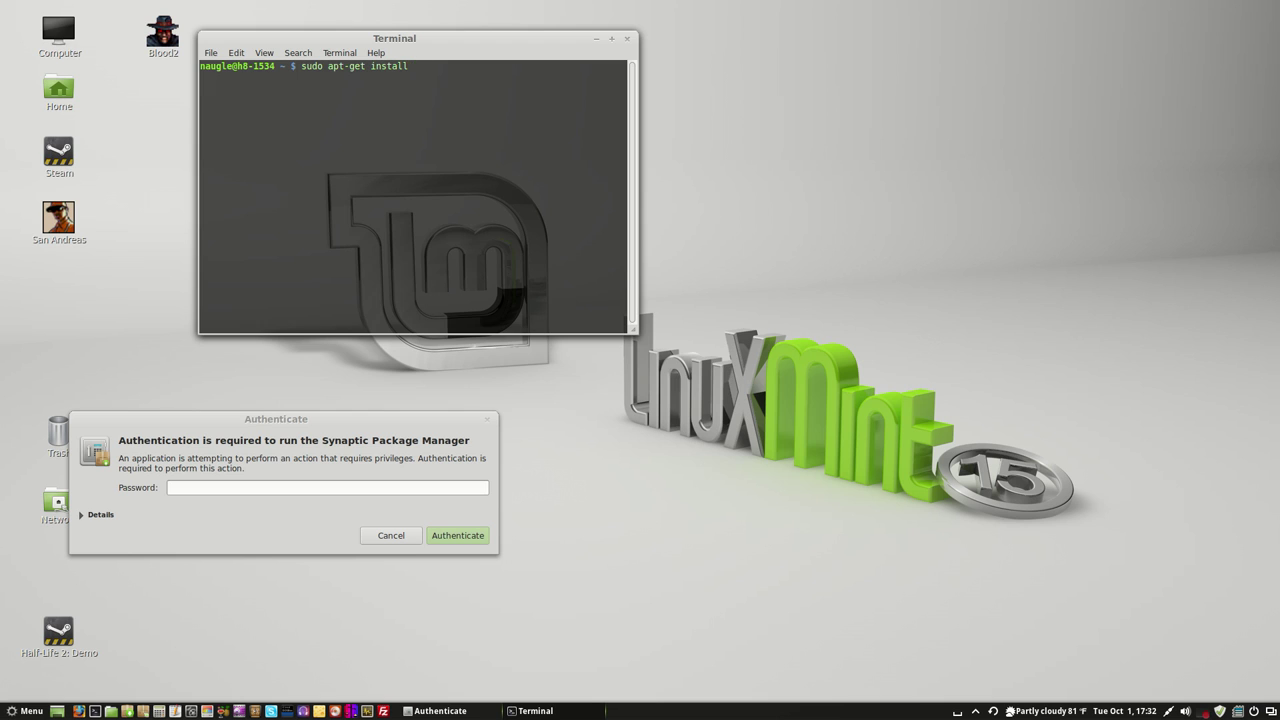
key(Up)
key(Return)
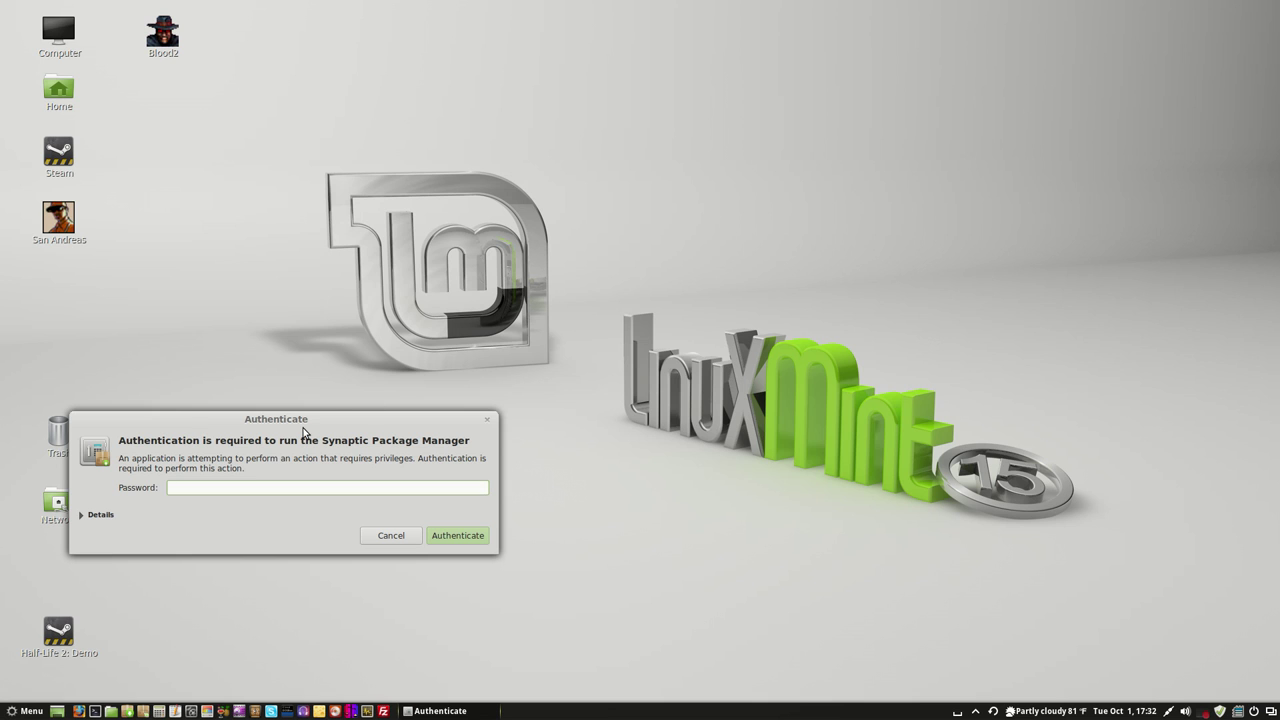
Enter the account password and authenticate to run the Synaptic Package Manager
drag(303, 425, 546, 325)
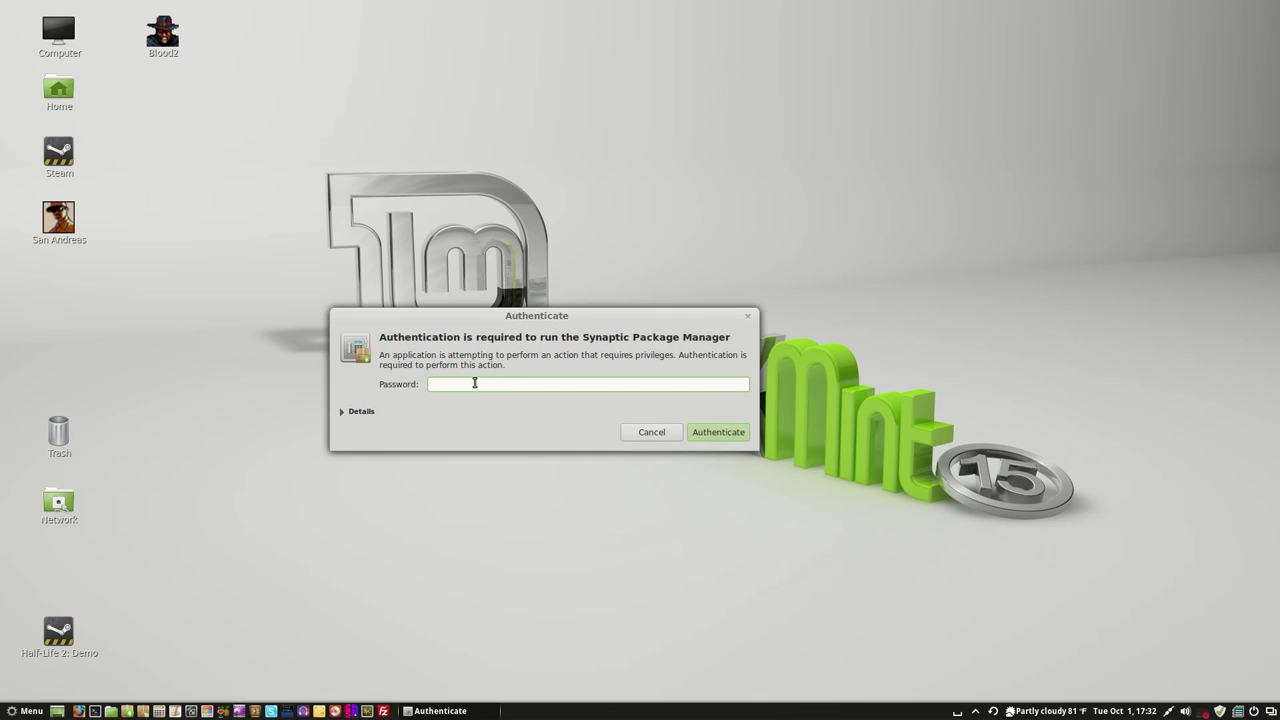
text(*********)
key(Return)
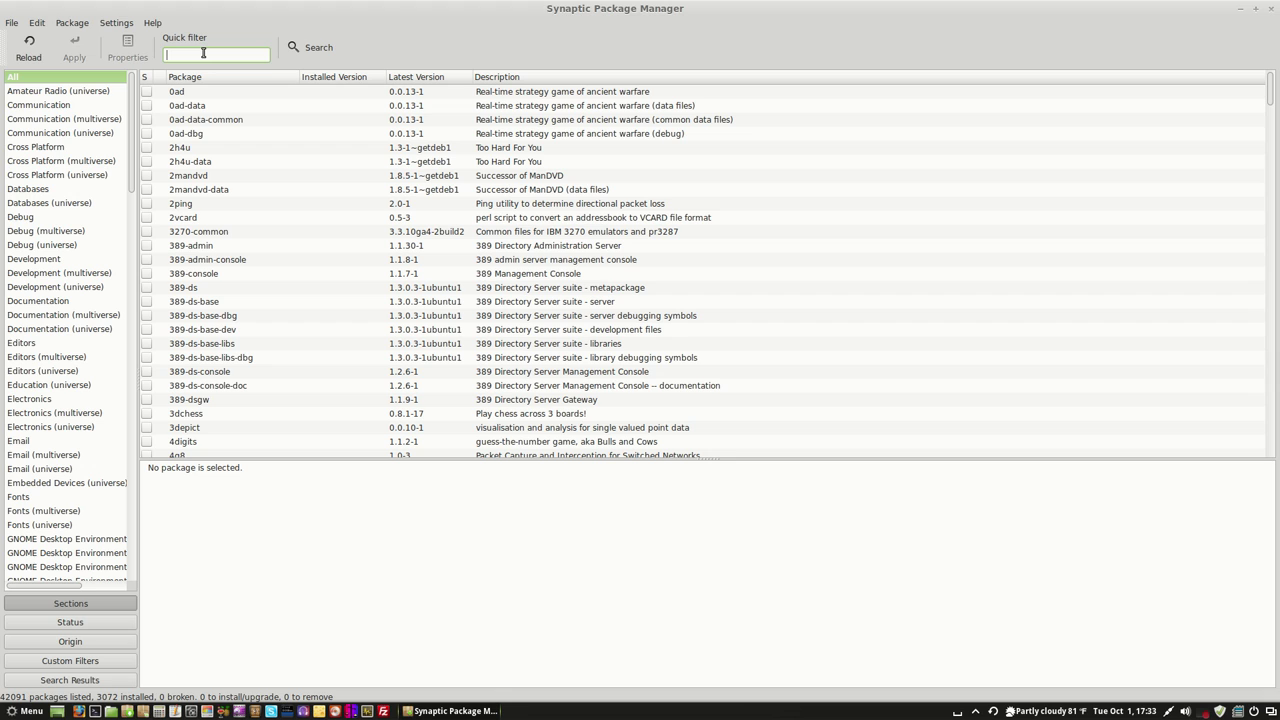
text(run)
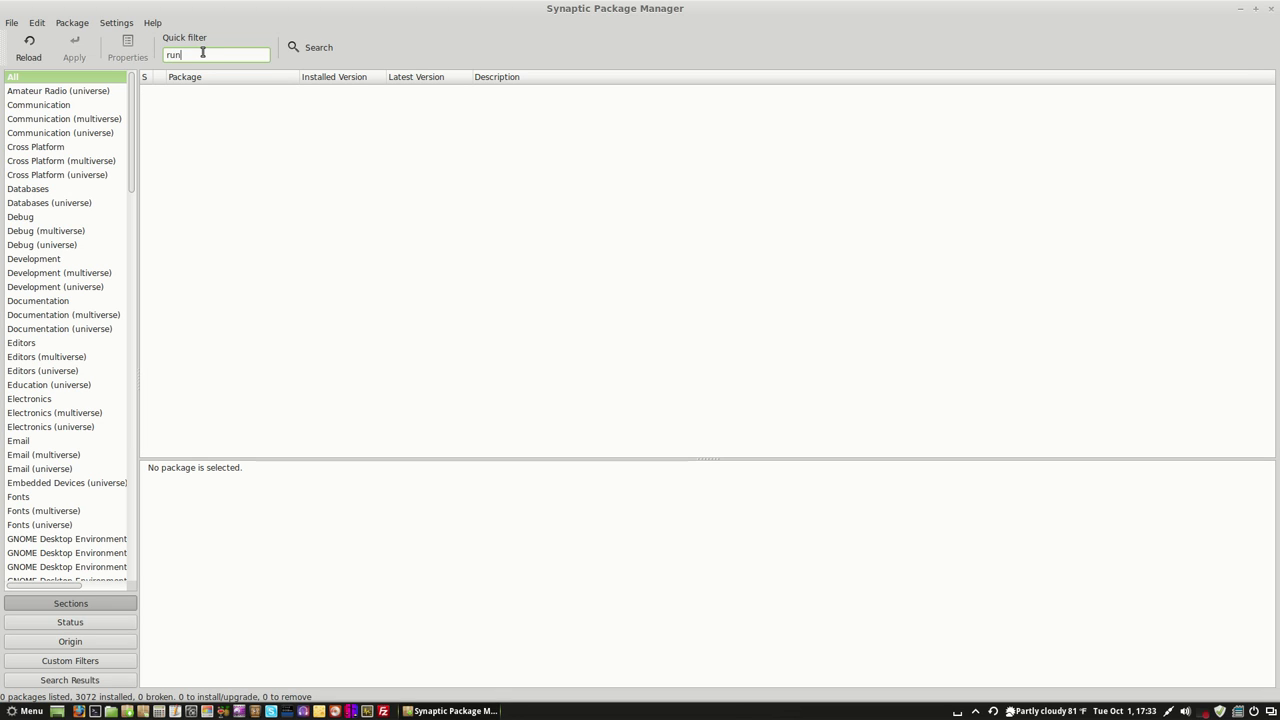
key(BackSpace)
key(BackSpace)
key(BackSpace)
text(lanu)
key(BackSpace)
key(BackSpace)
key(BackSpace)
key(BackSpace)
key(BackSpace)
key(BackSpace)
Filter the package list by "launchy" and mark the launchy package for installation
text(launchy)
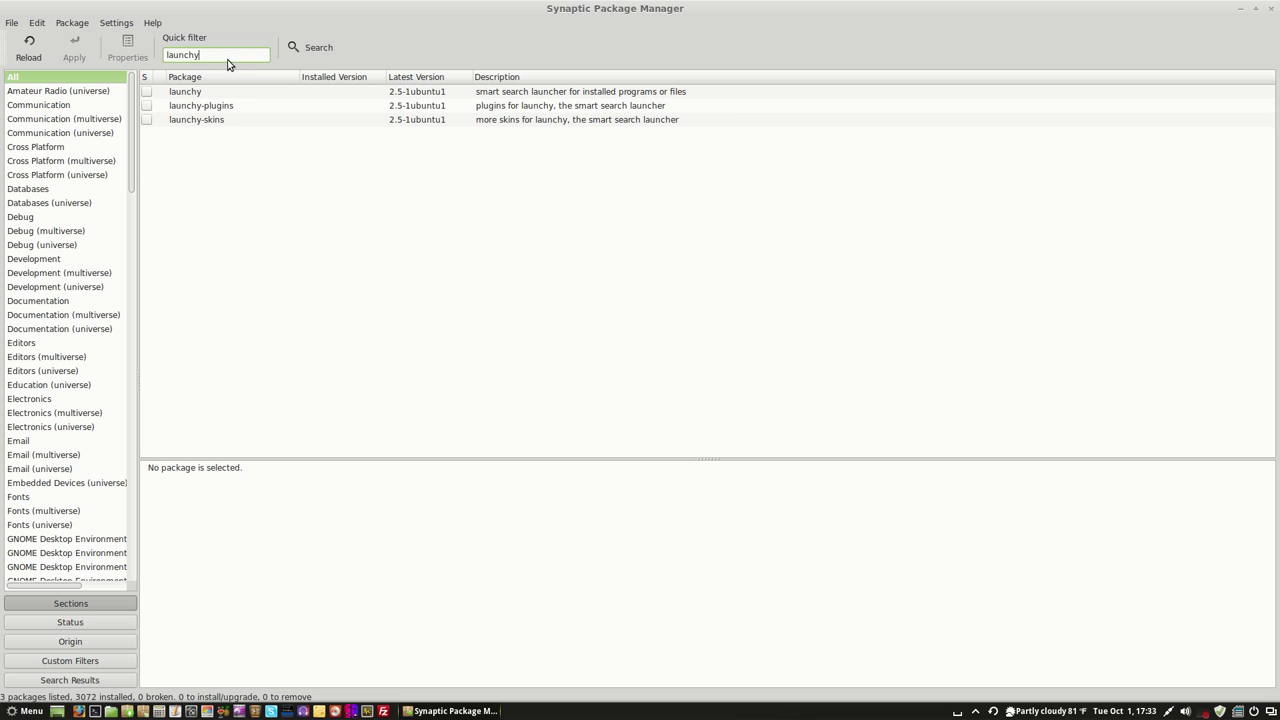
click(511, 91)
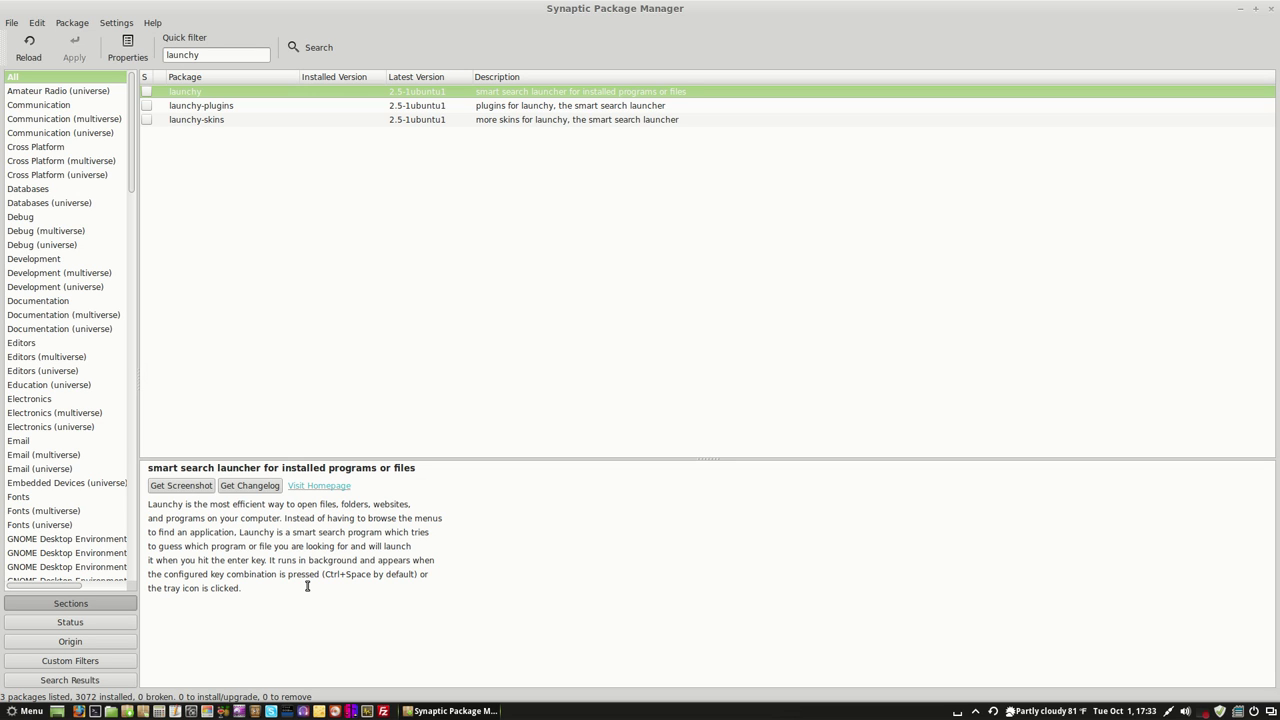
click(145, 94)
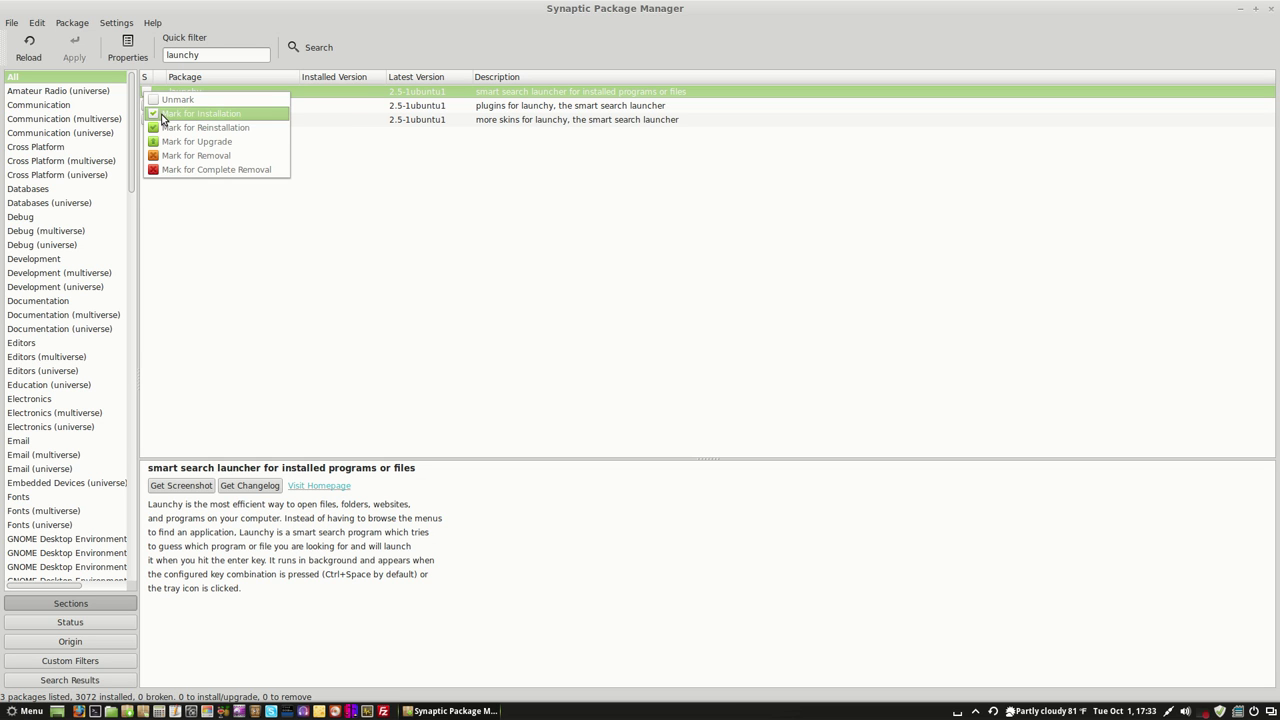
click(162, 115)
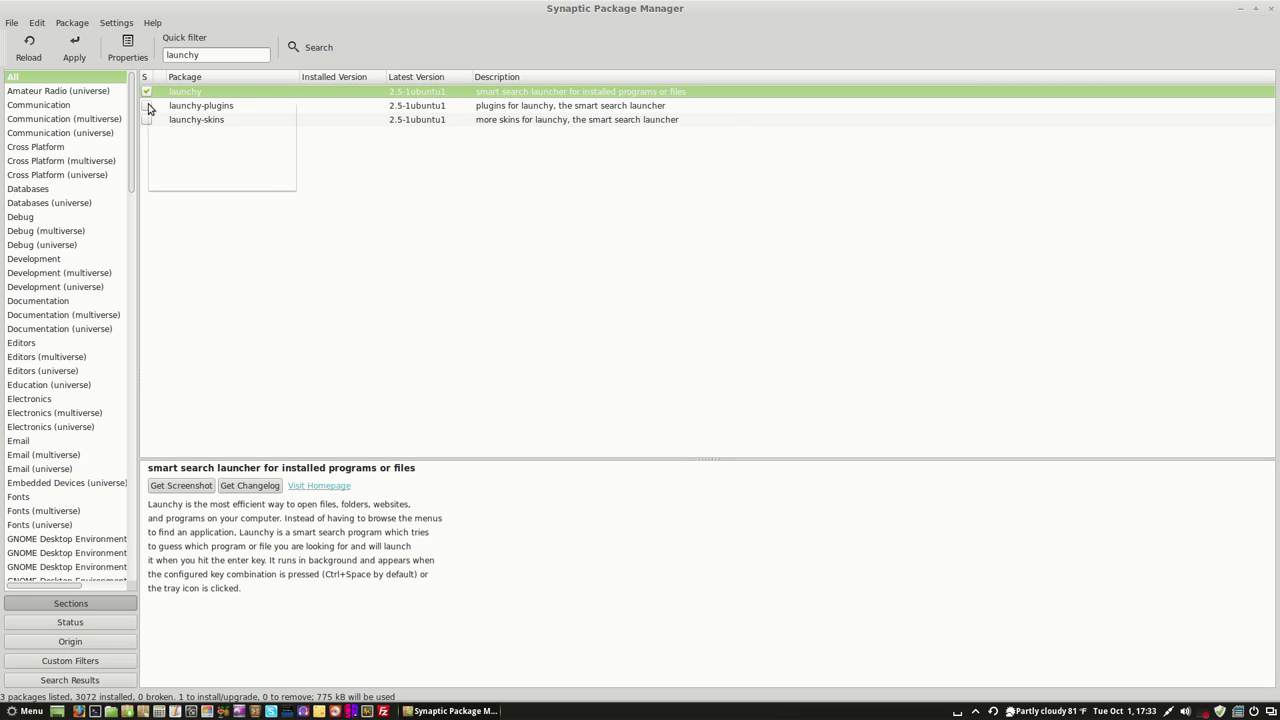
Mark the launchy-plugins and launchy-skins packages for installation
click(150, 106)
click(160, 124)
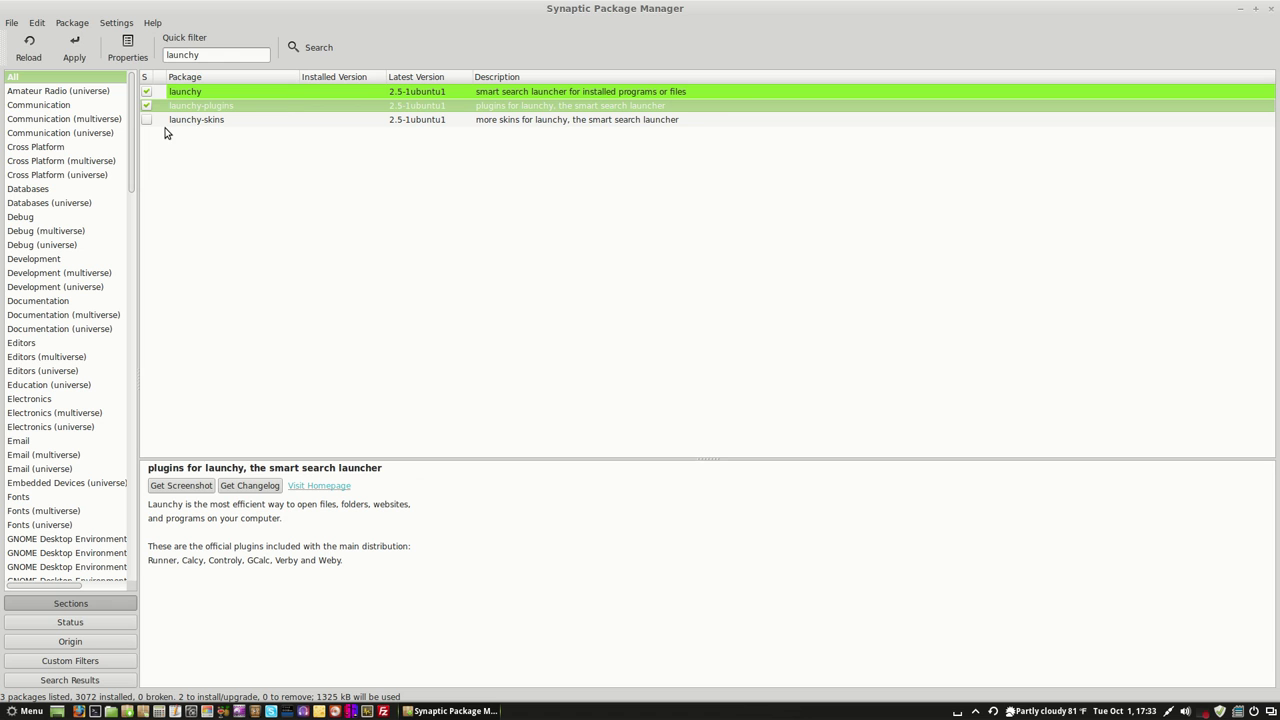
click(147, 120)
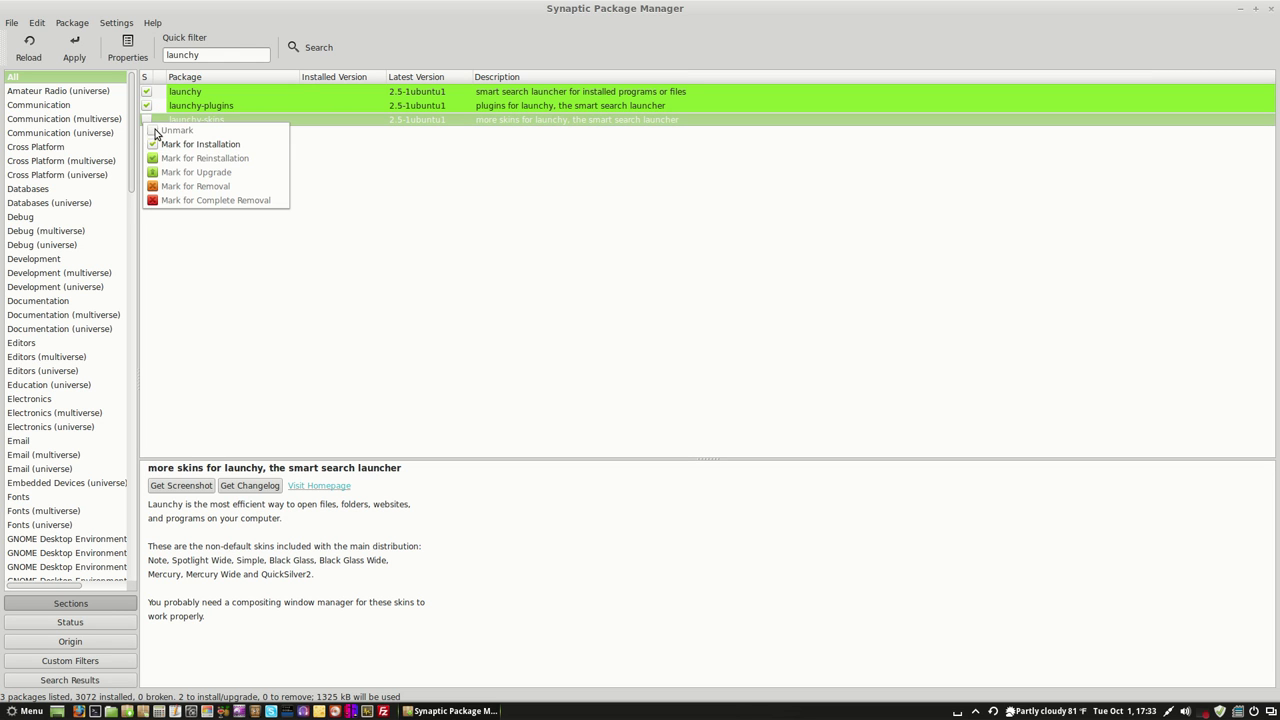
click(168, 144)
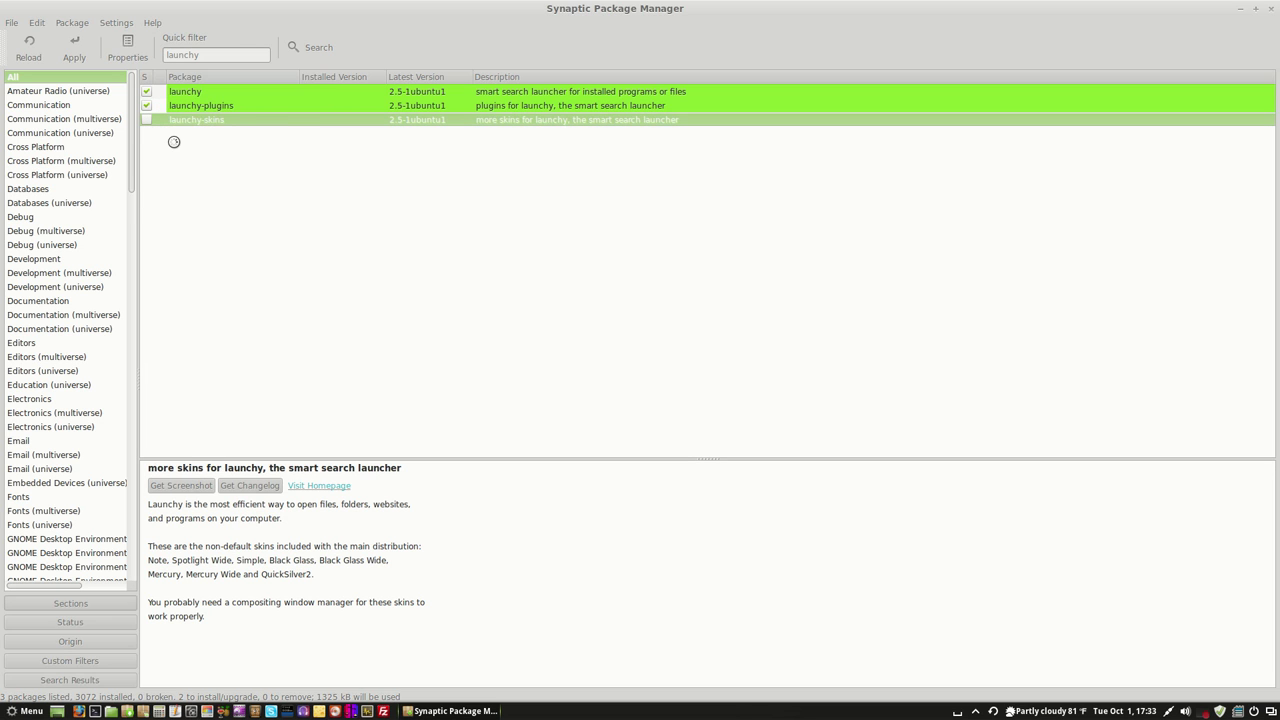
Broaden the package filter to "launch" and look through the matching packages
click(212, 56)
key(BackSpace)
key(BackSpace)
key(BackSpace)
key(BackSpace)
key(BackSpace)
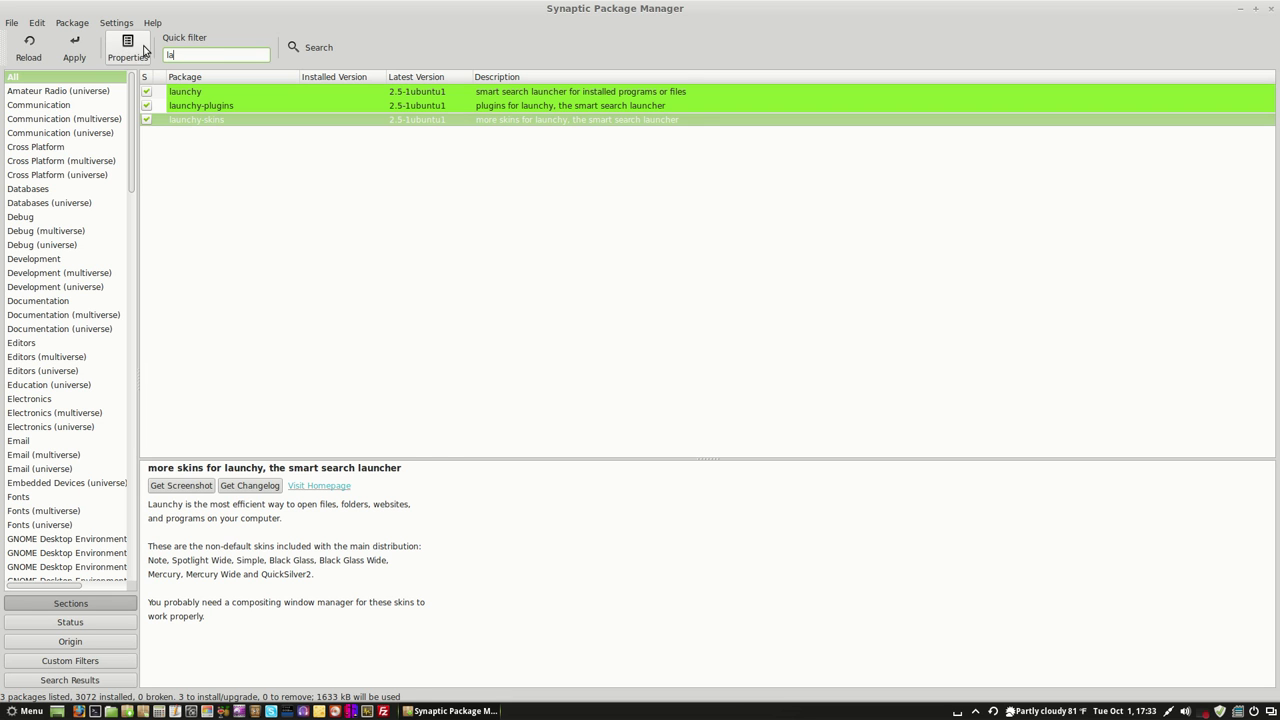
text(unch)
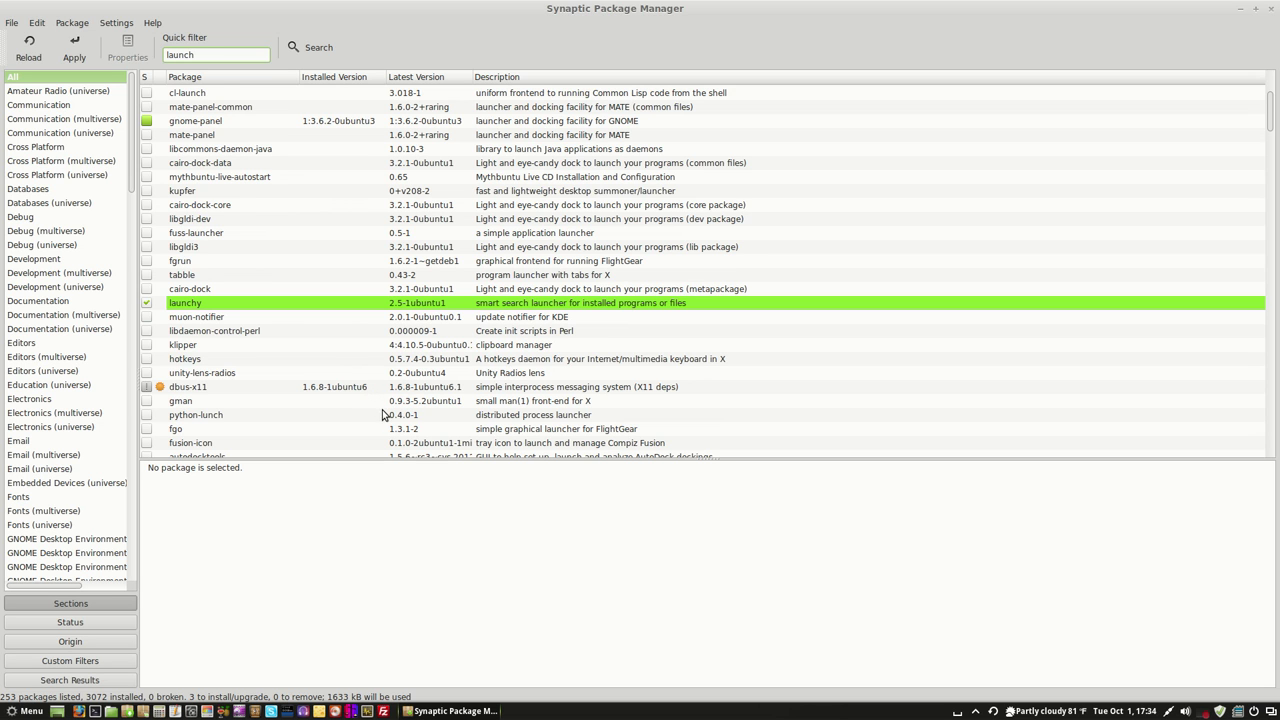
scroll(384, 419, down, 3)
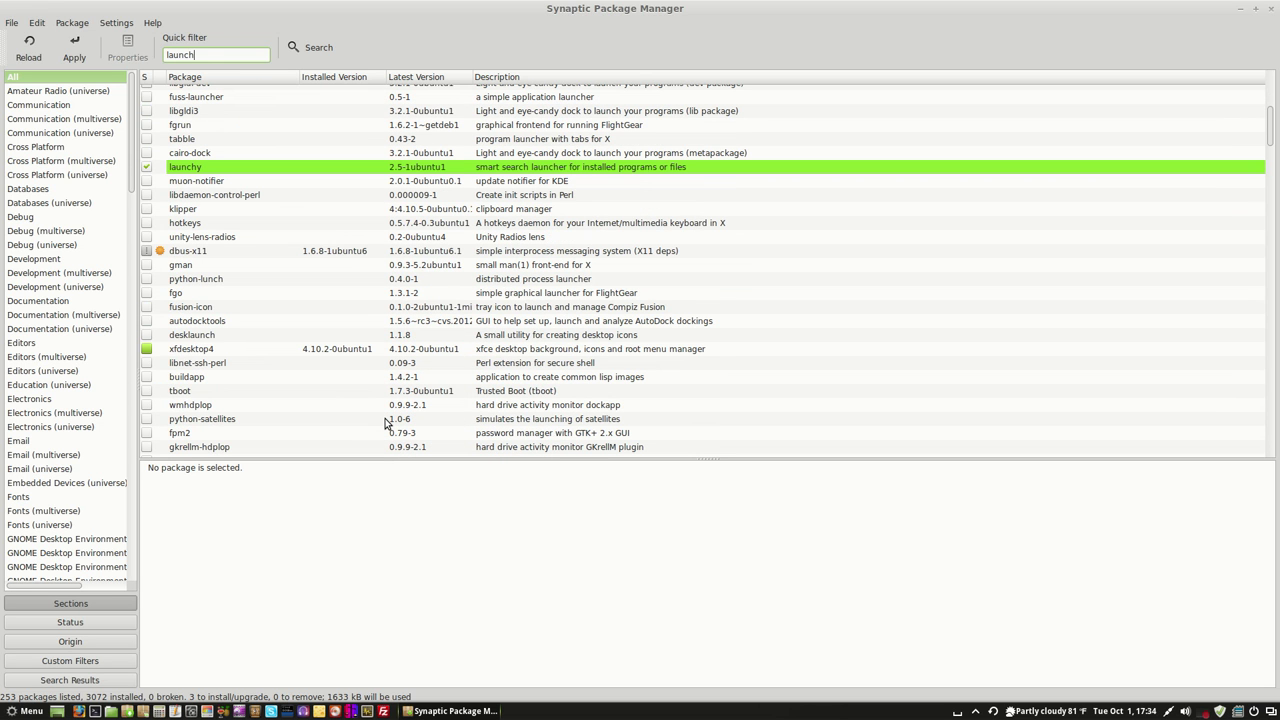
scroll(384, 423, down, 5)
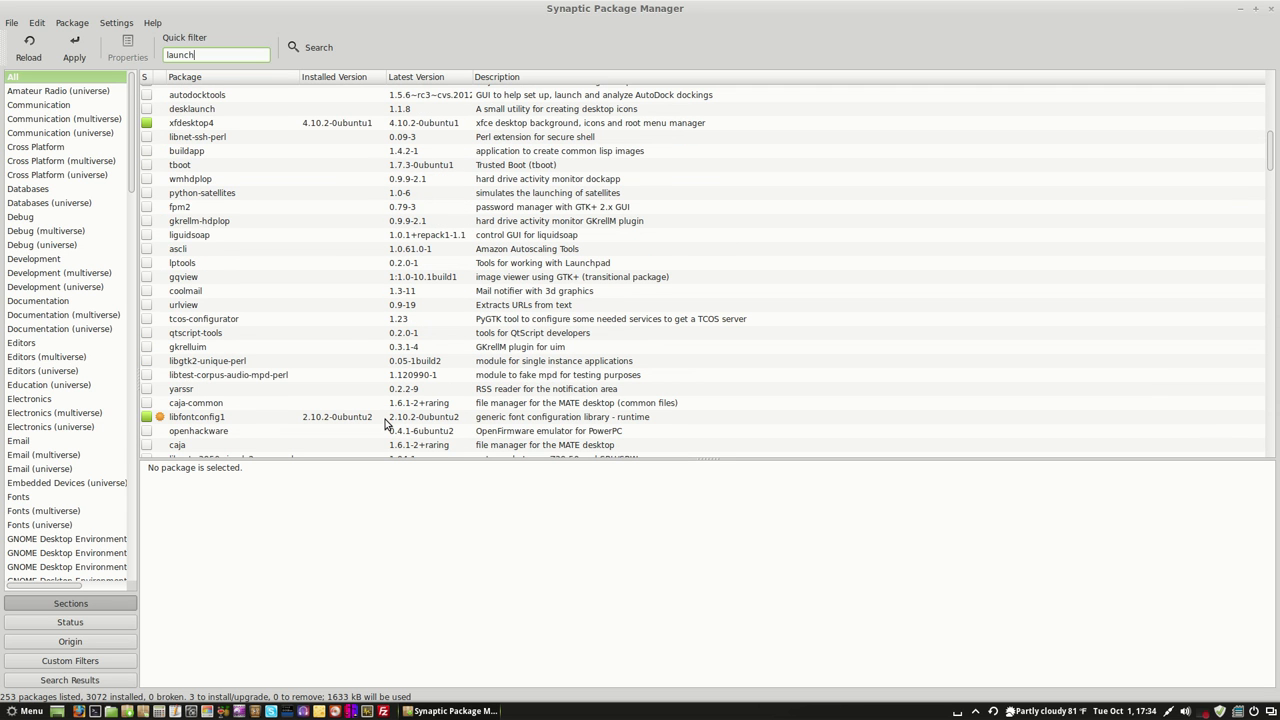
scroll(384, 423, down, 6)
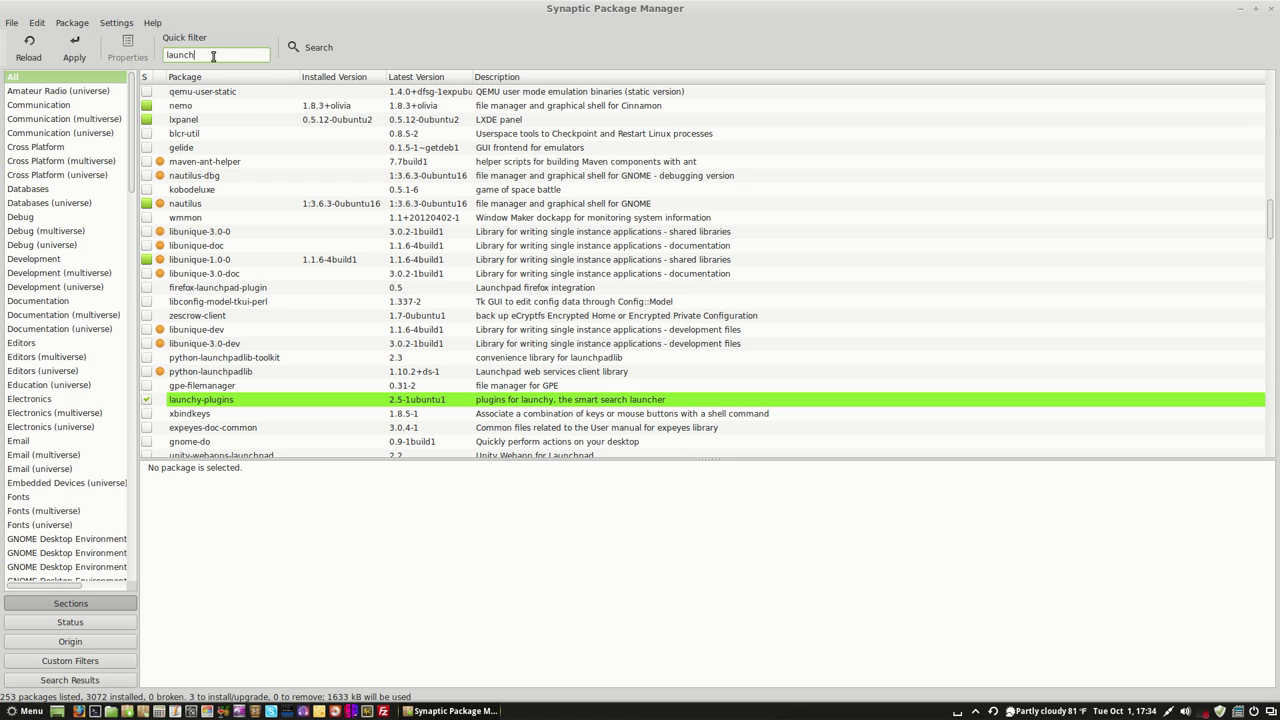
Filter the package list by "zero install" and view the description of the zeroinstall-injector package
double_click(180, 54)
text(zero install)
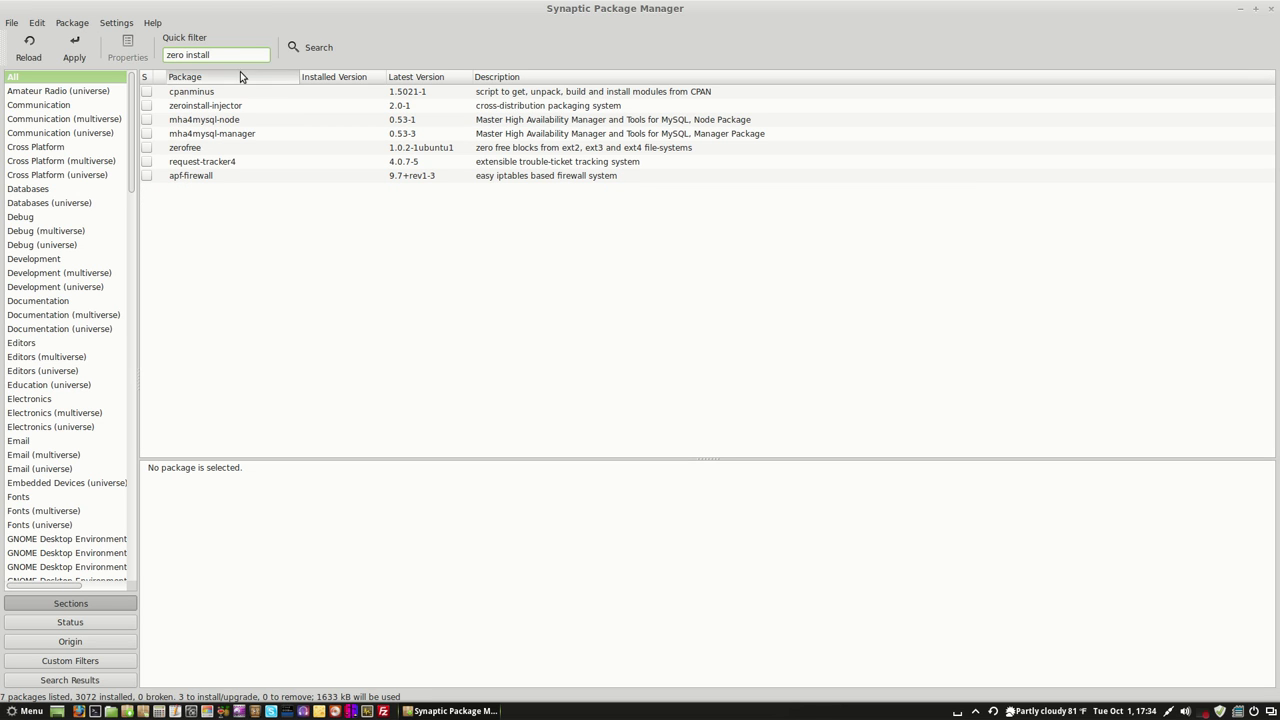
click(466, 108)
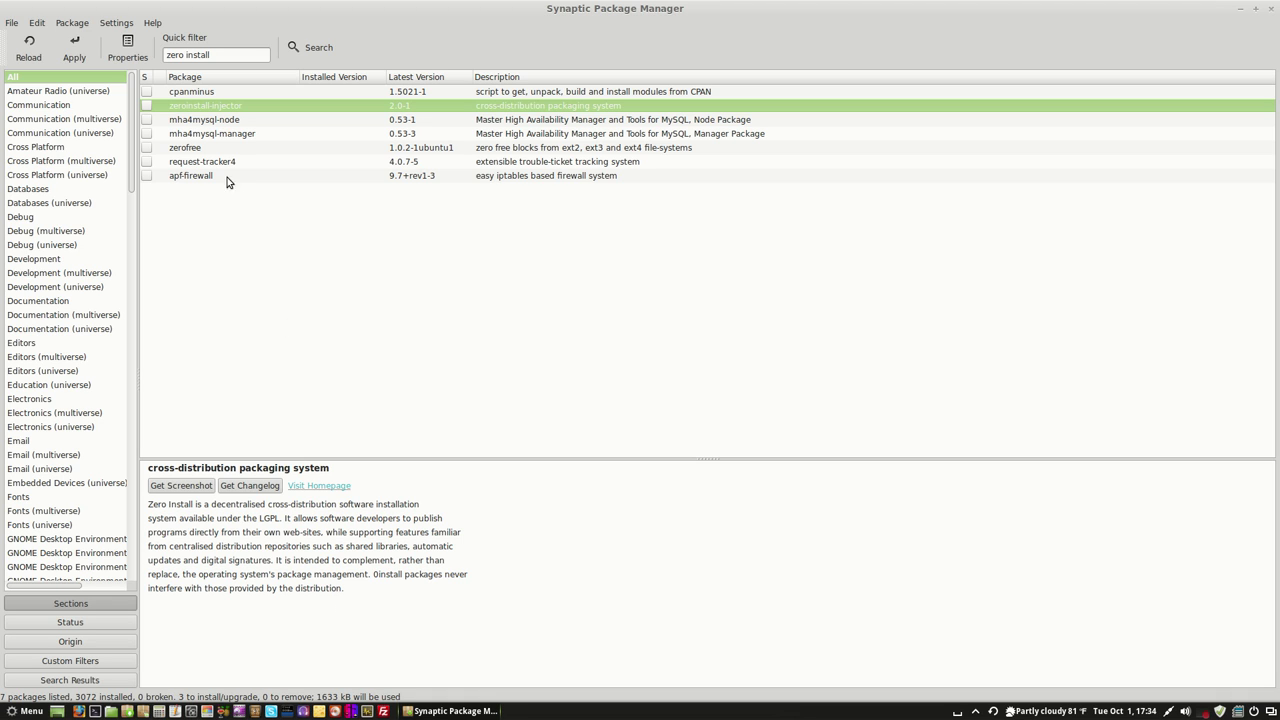
Try to mark the zeroinstall-injector package for installation, and cancel the additional required changes
click(147, 106)
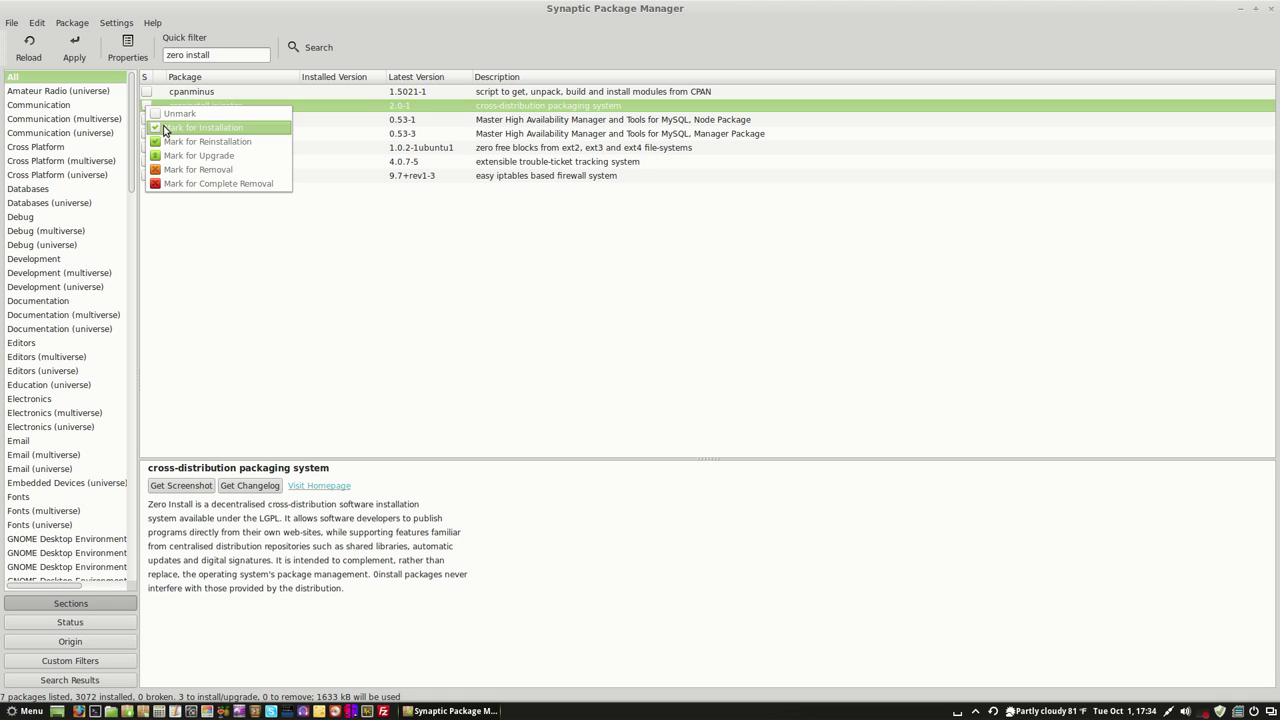
click(332, 279)
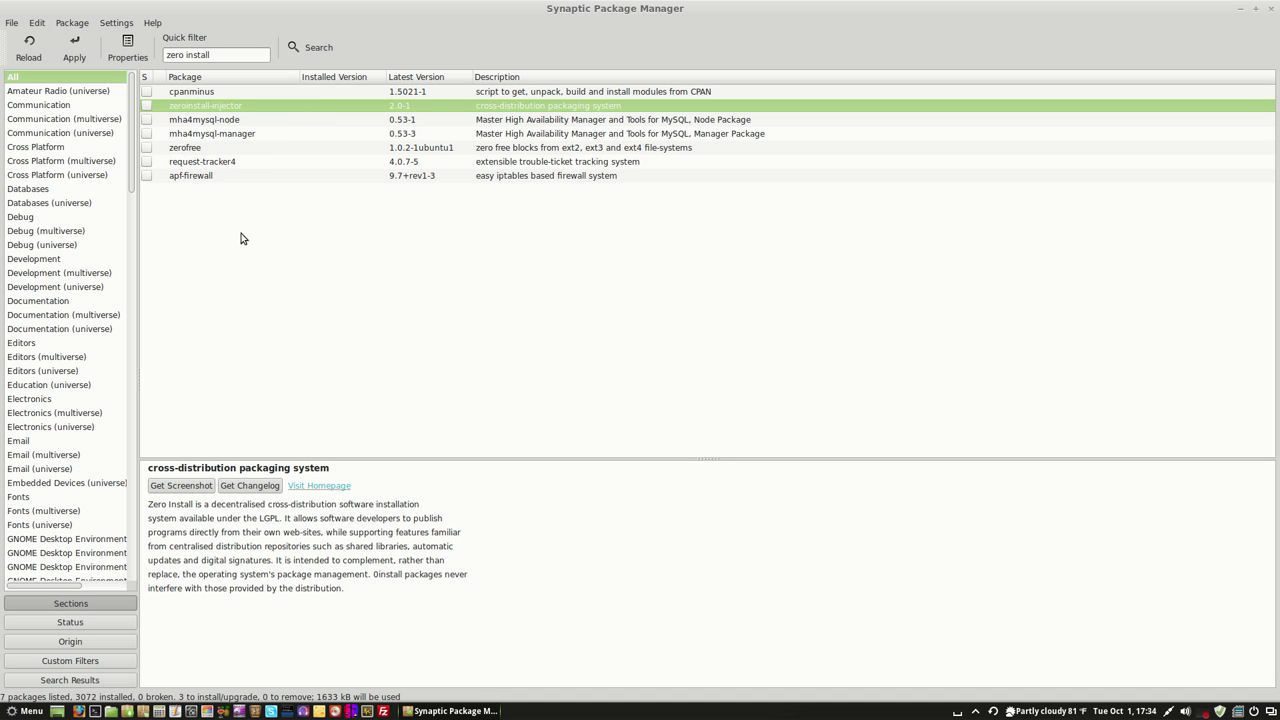
click(147, 106)
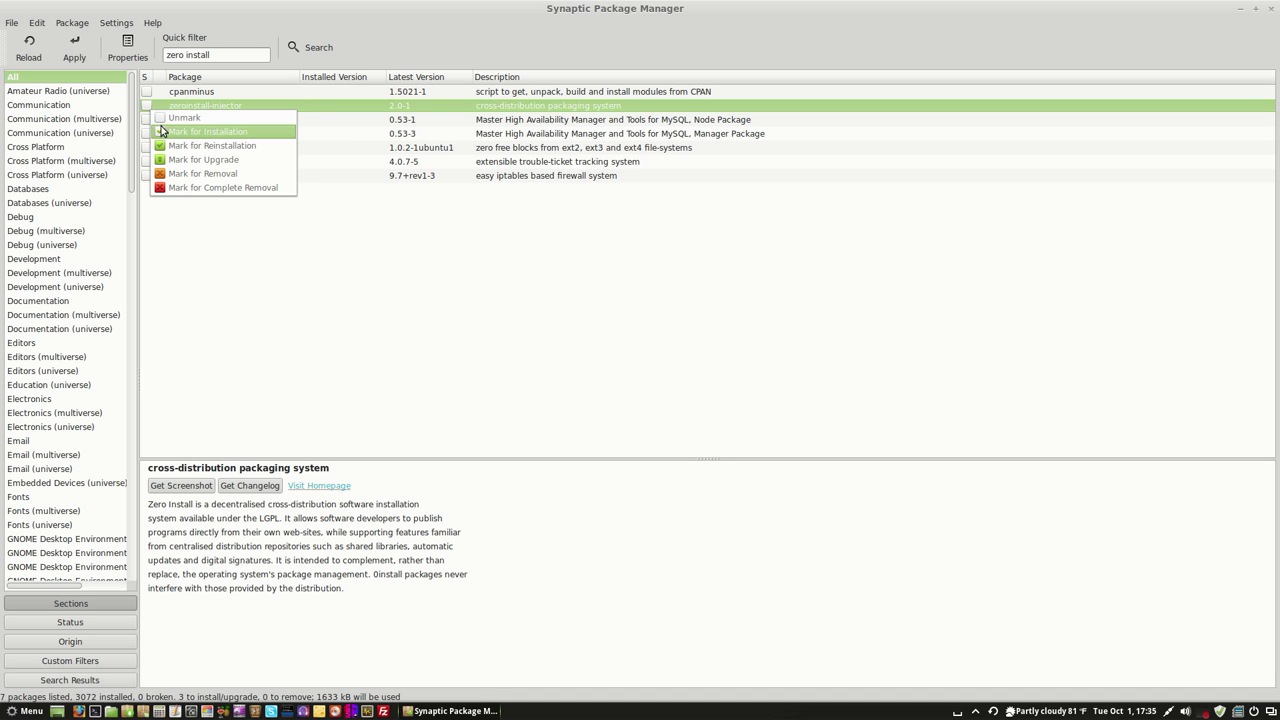
click(166, 132)
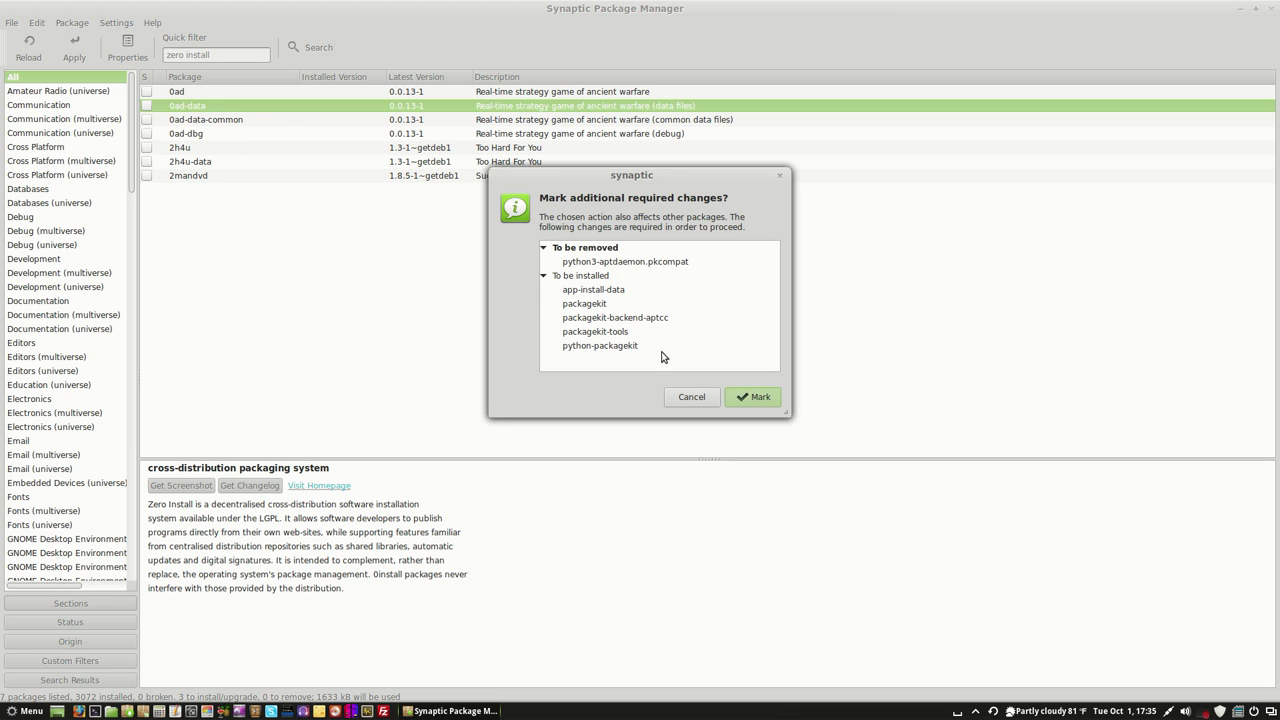
click(692, 397)
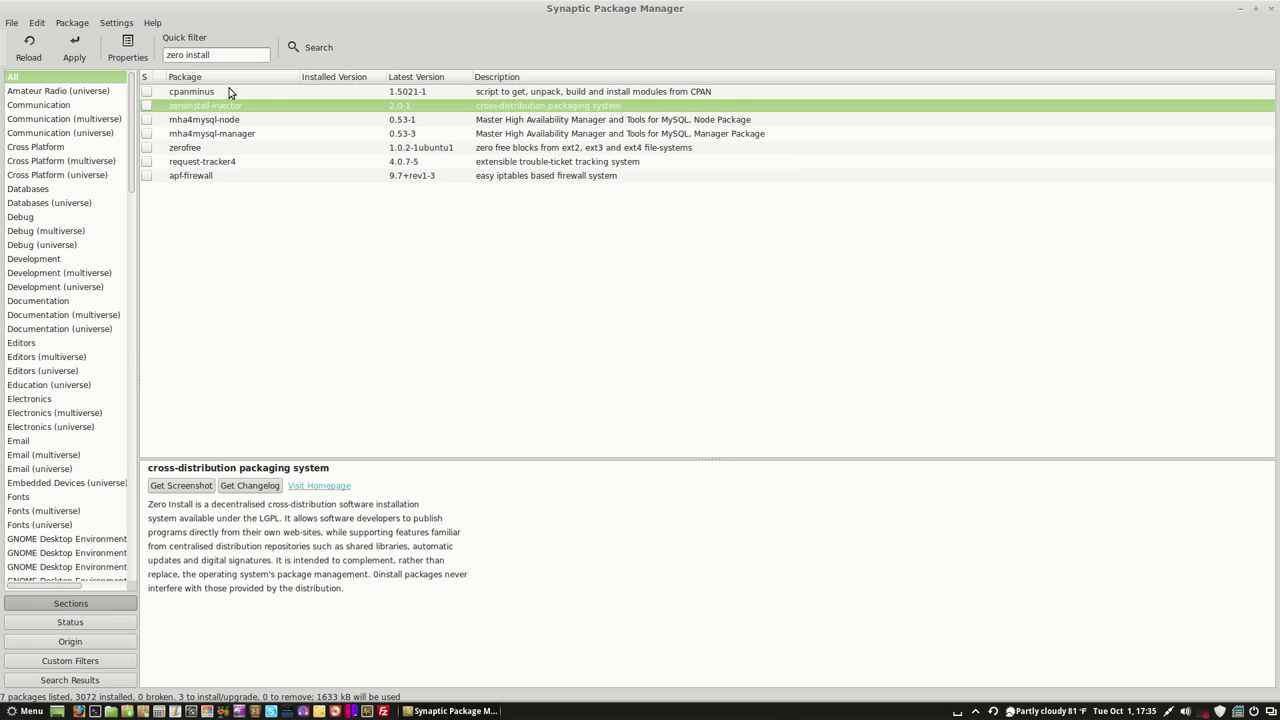
Filter the package list by "mame"
click(242, 51)
key(ctrl+a)
text(mame)
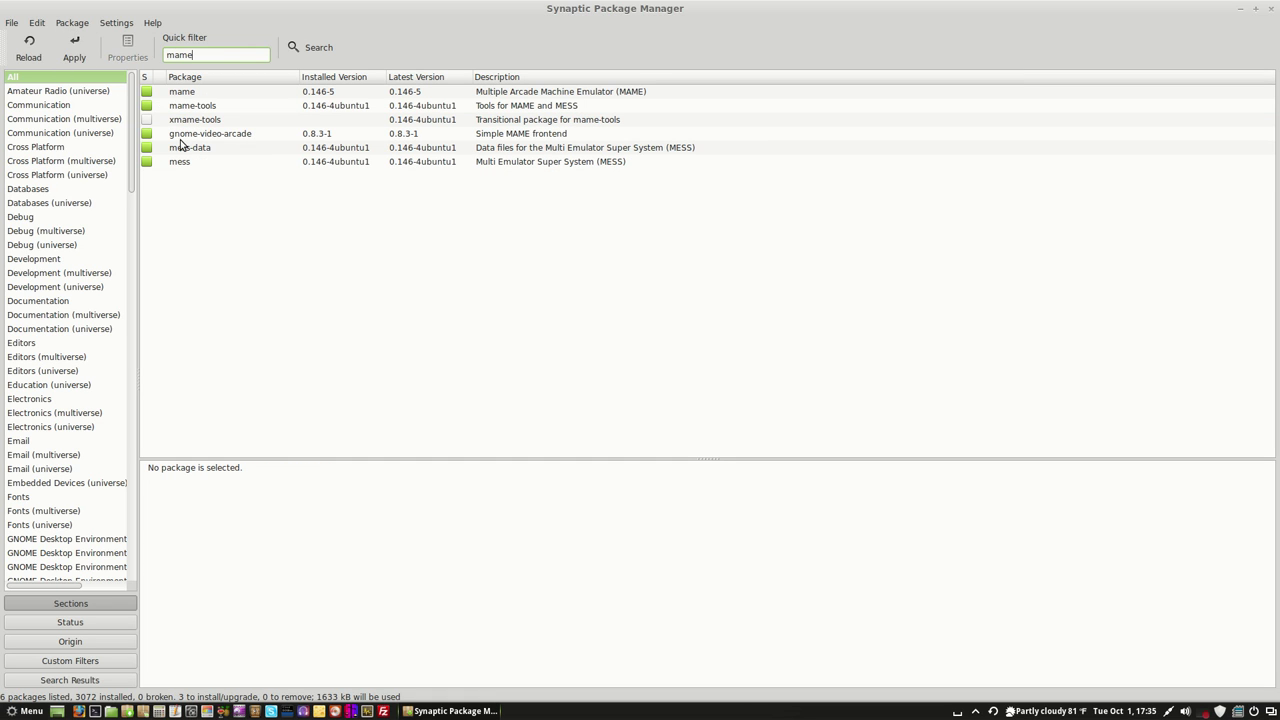
Mark the xmame-tools package for installation
click(148, 120)
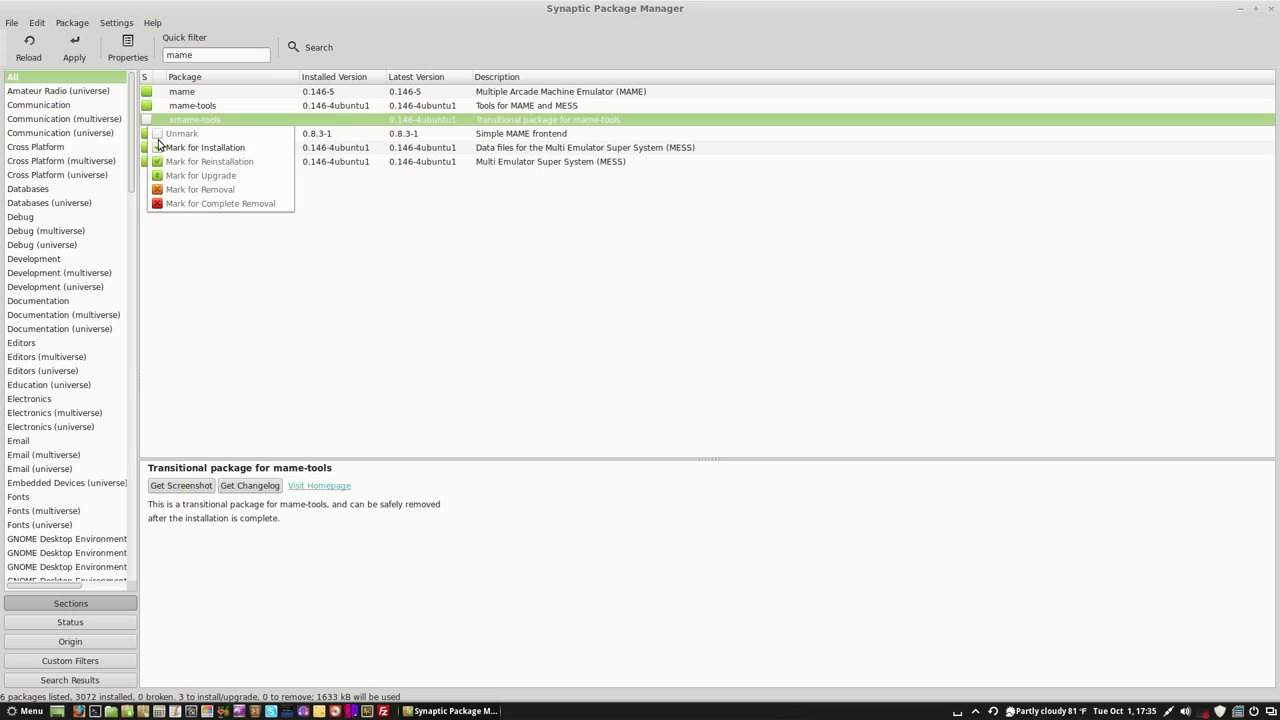
click(161, 146)
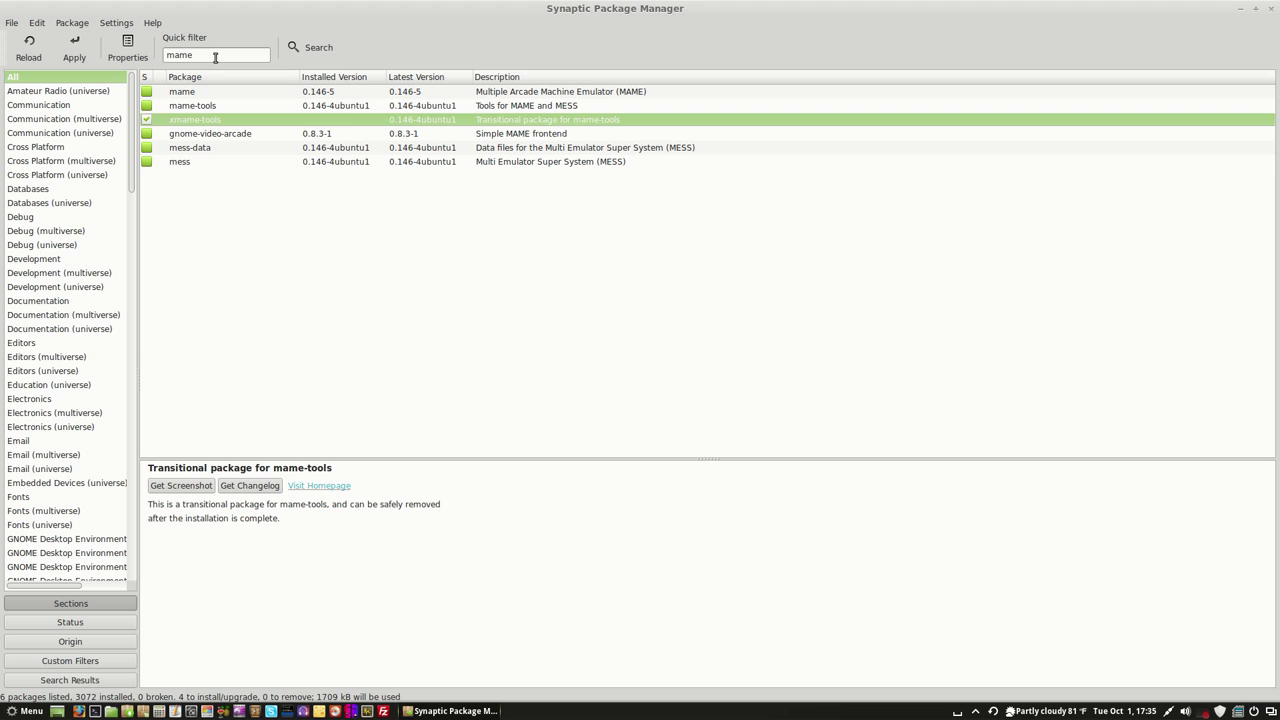
Filter the package list by "playstation" and mark the pcsxr emulator package for installation
drag(215, 55, 150, 47)
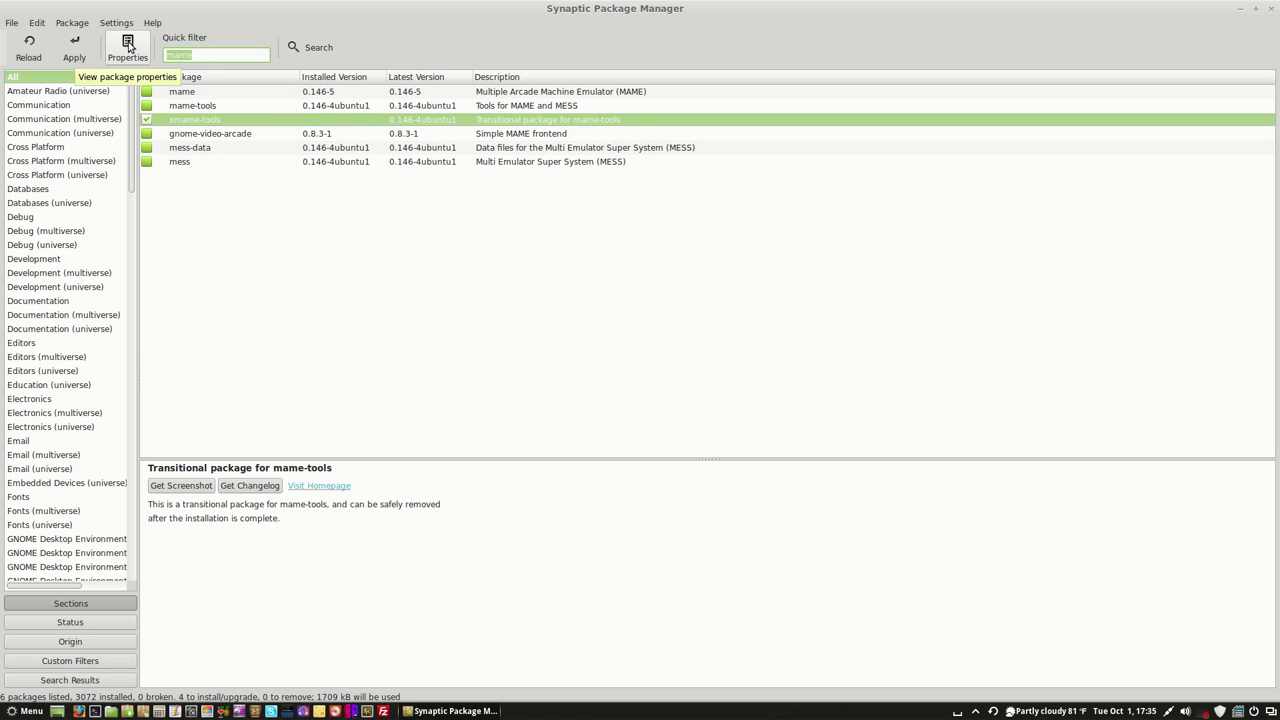
text(playstation)
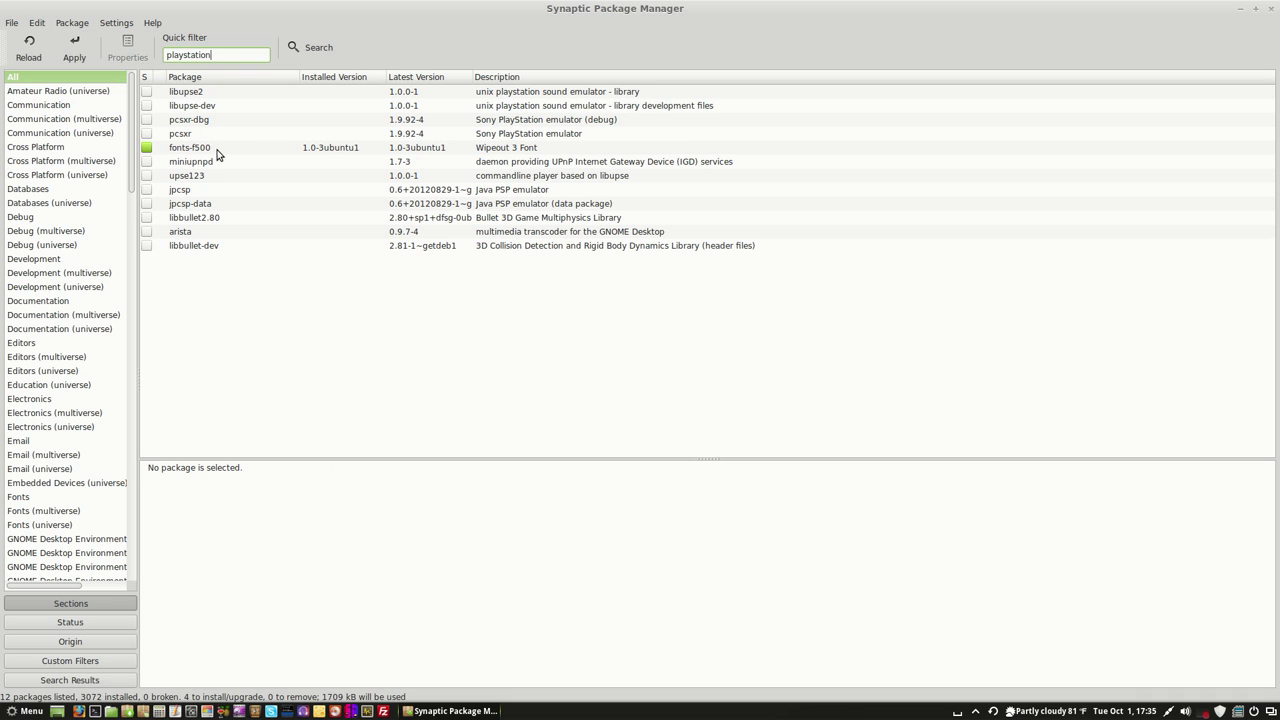
click(148, 134)
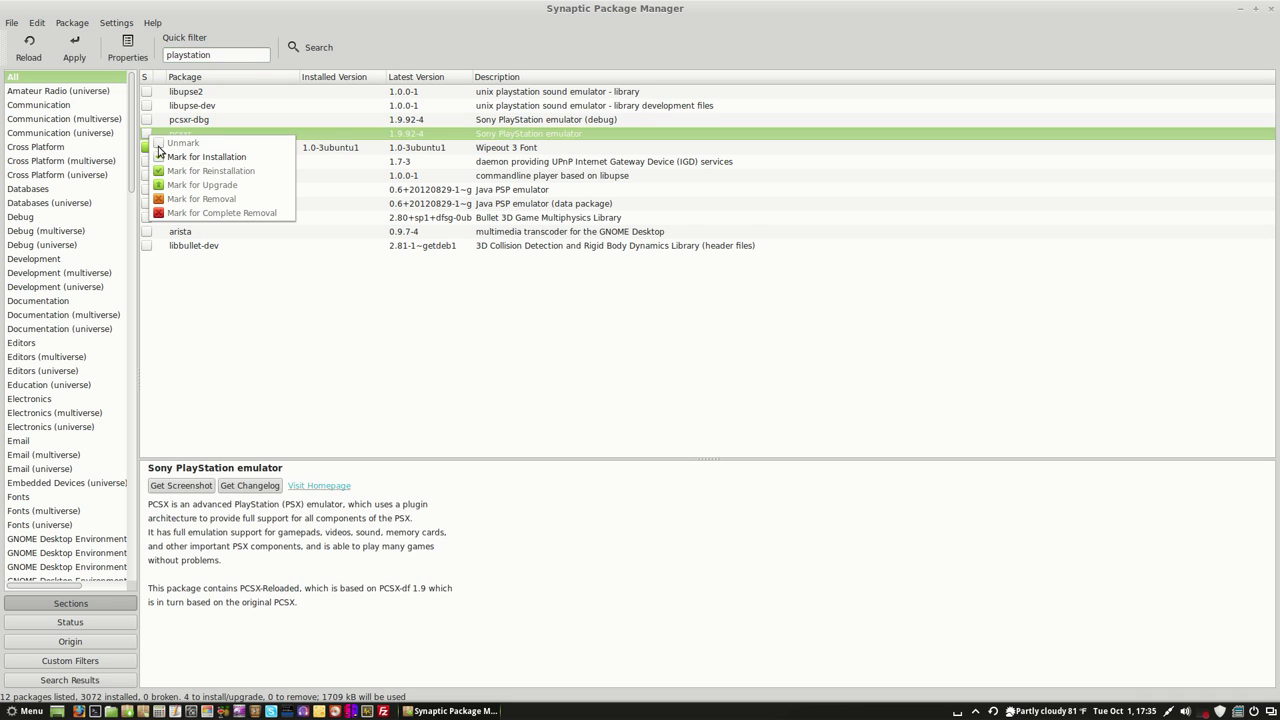
click(165, 157)
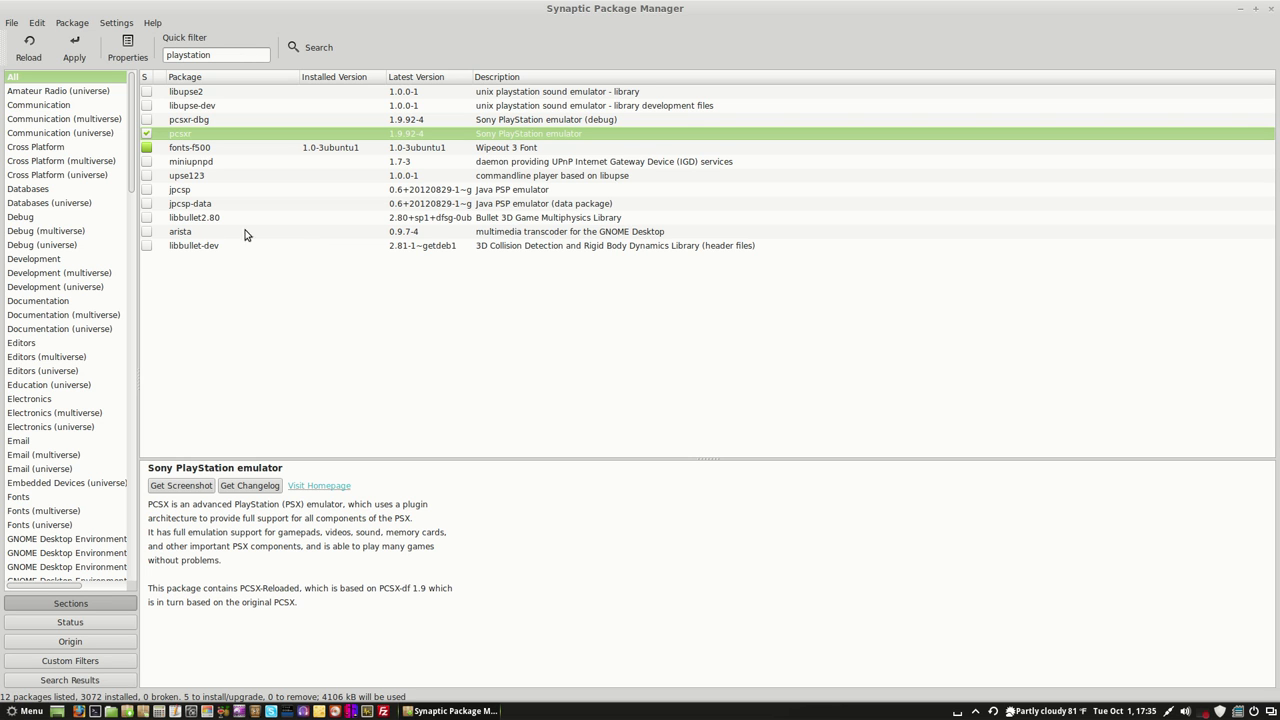
Mark the arista multimedia transcoder for installation, accepting the additional required python-gudev package
click(148, 236)
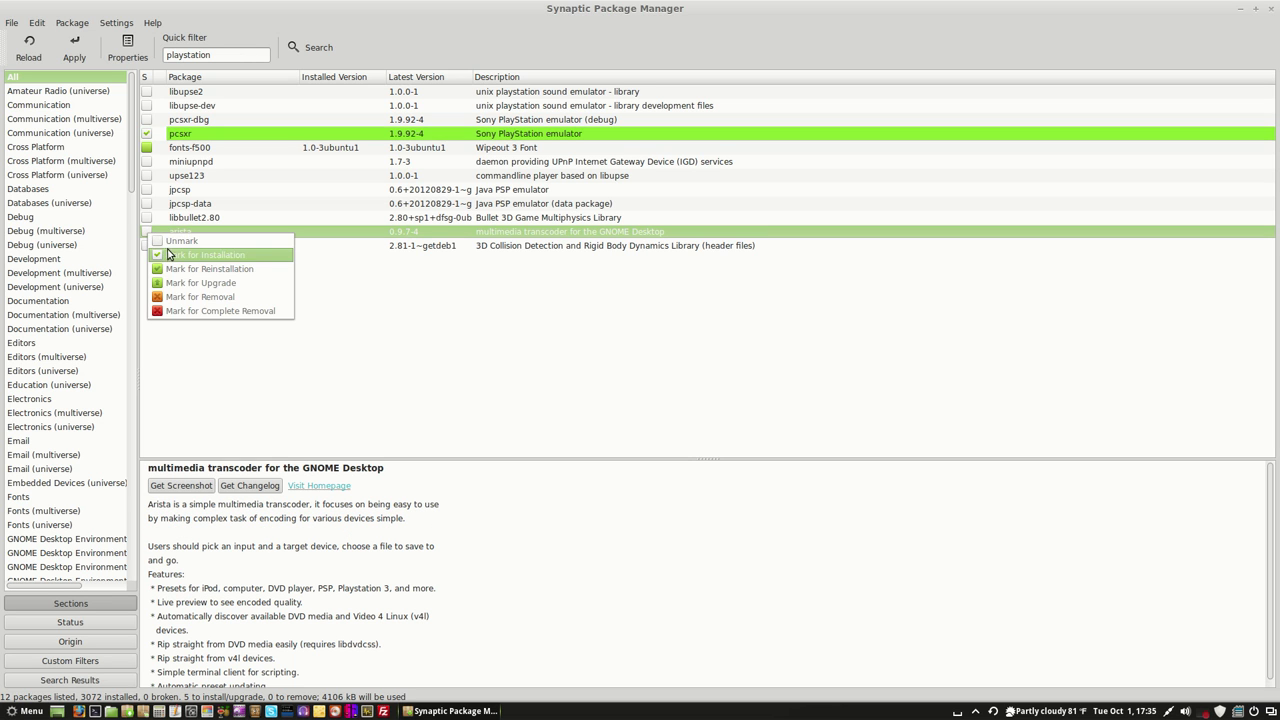
click(168, 255)
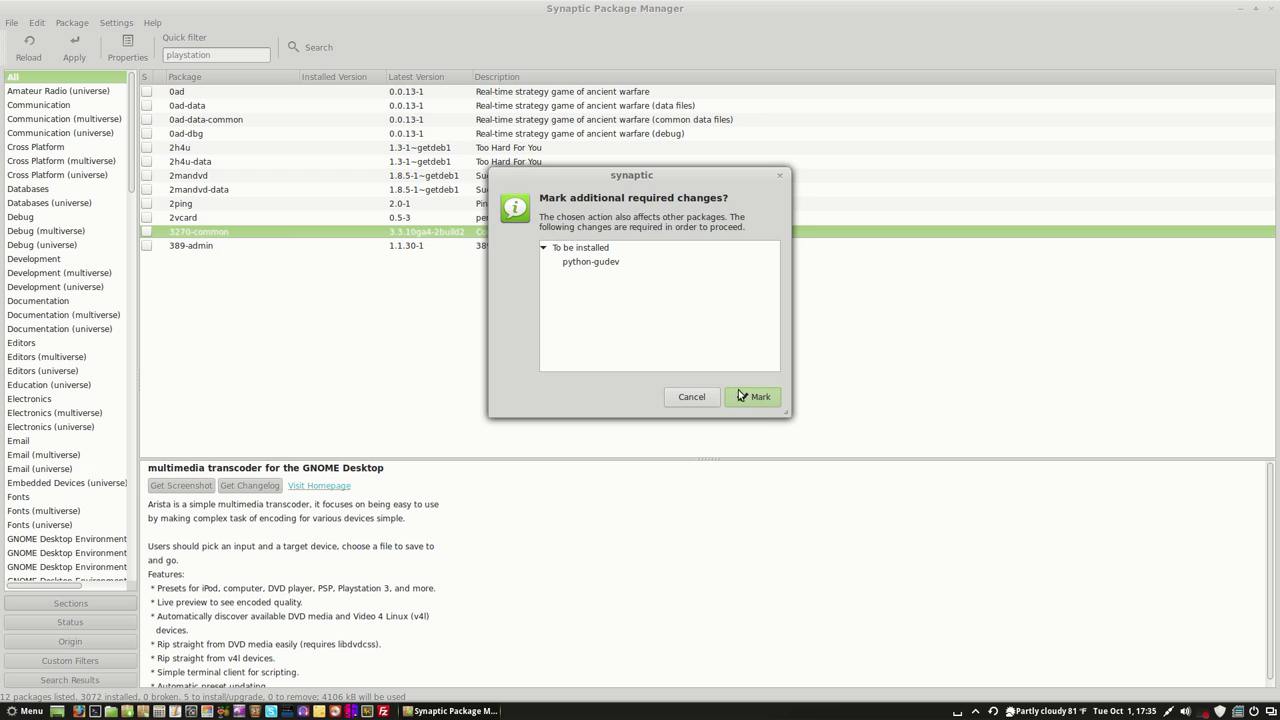
click(735, 398)
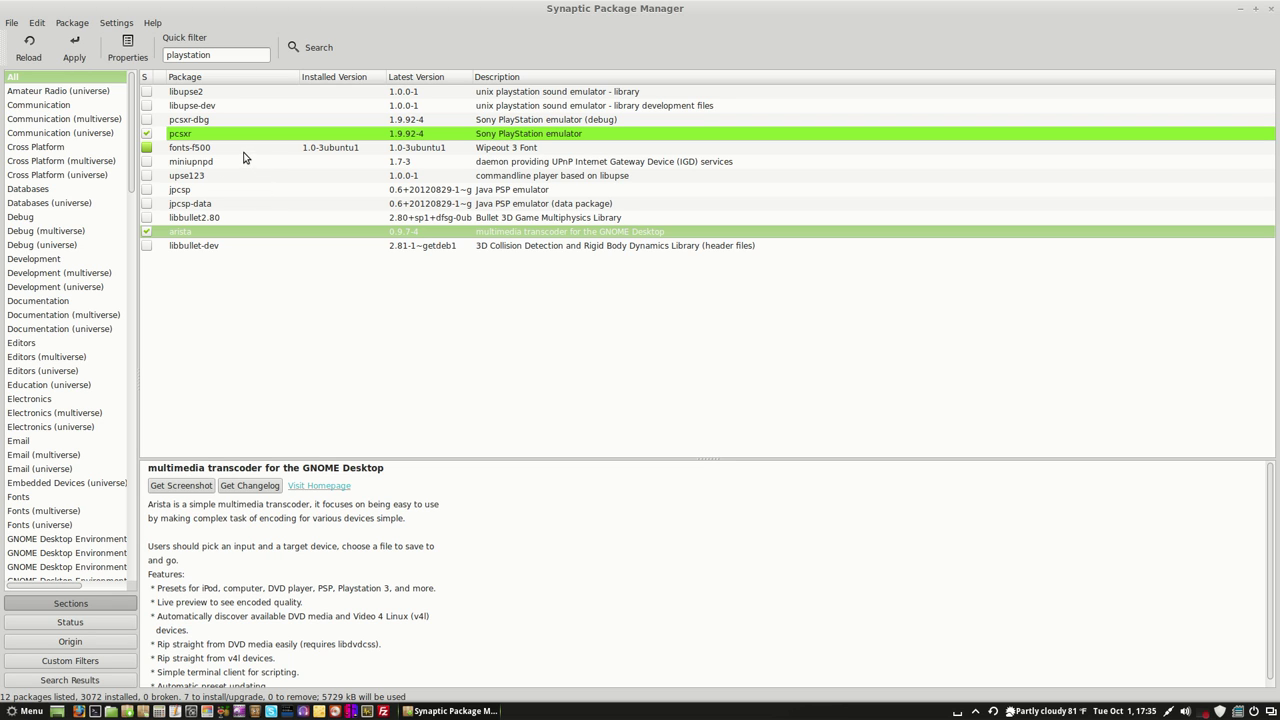
View the description of the libupse2 package, and try narrowing the package filter to "playstation 2"
click(187, 94)
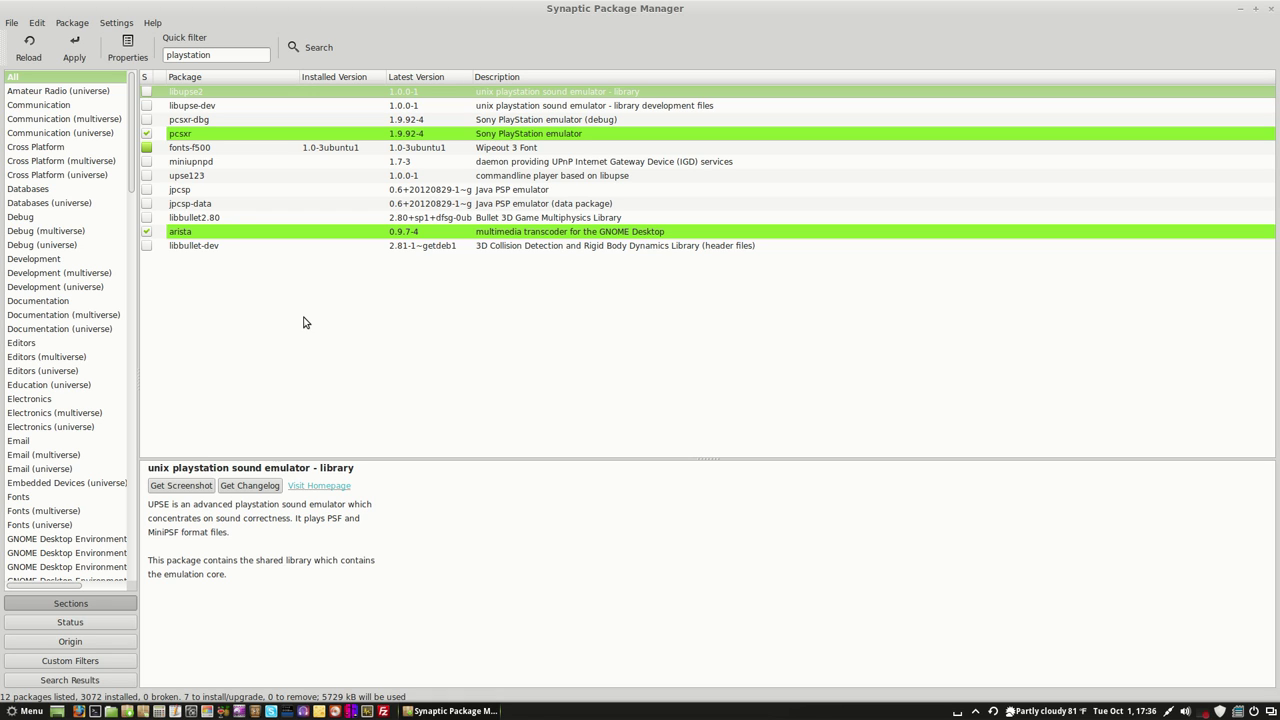
click(228, 57)
text(2)
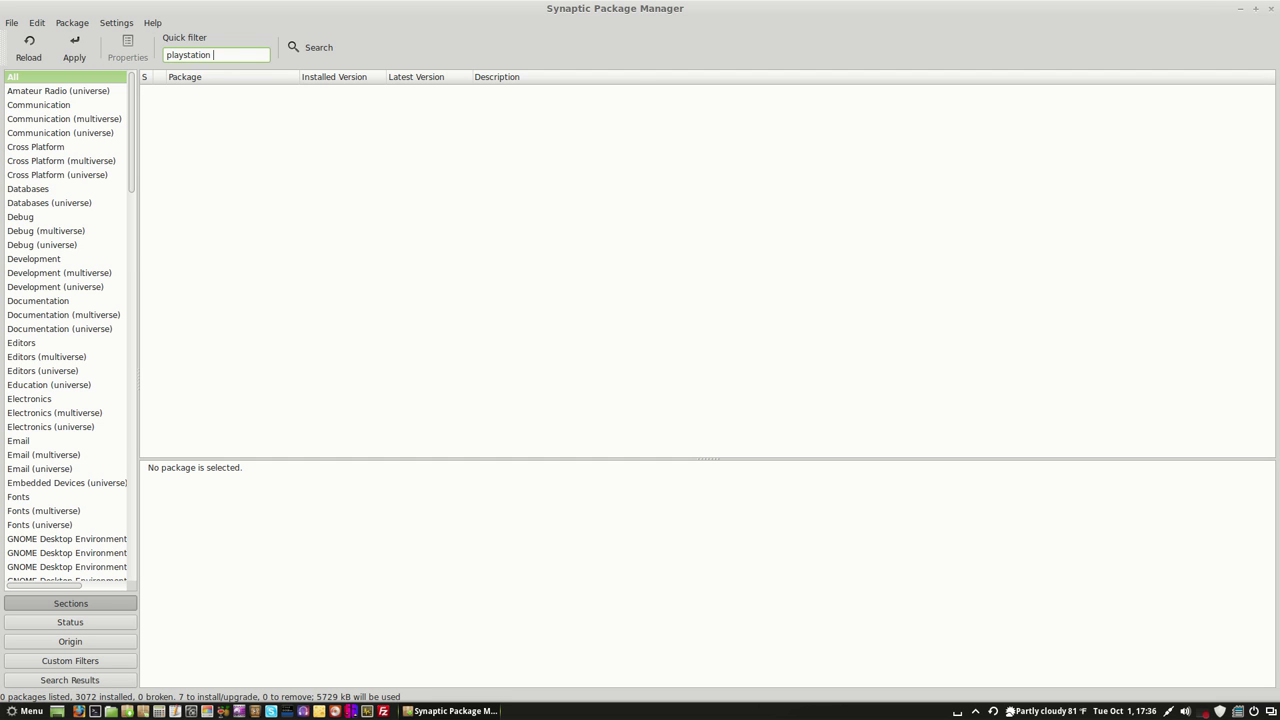
Replace the package filter with "sony" to list Sony-related packages
key(ctrl+a)
key(BackSpace)
text(sony)
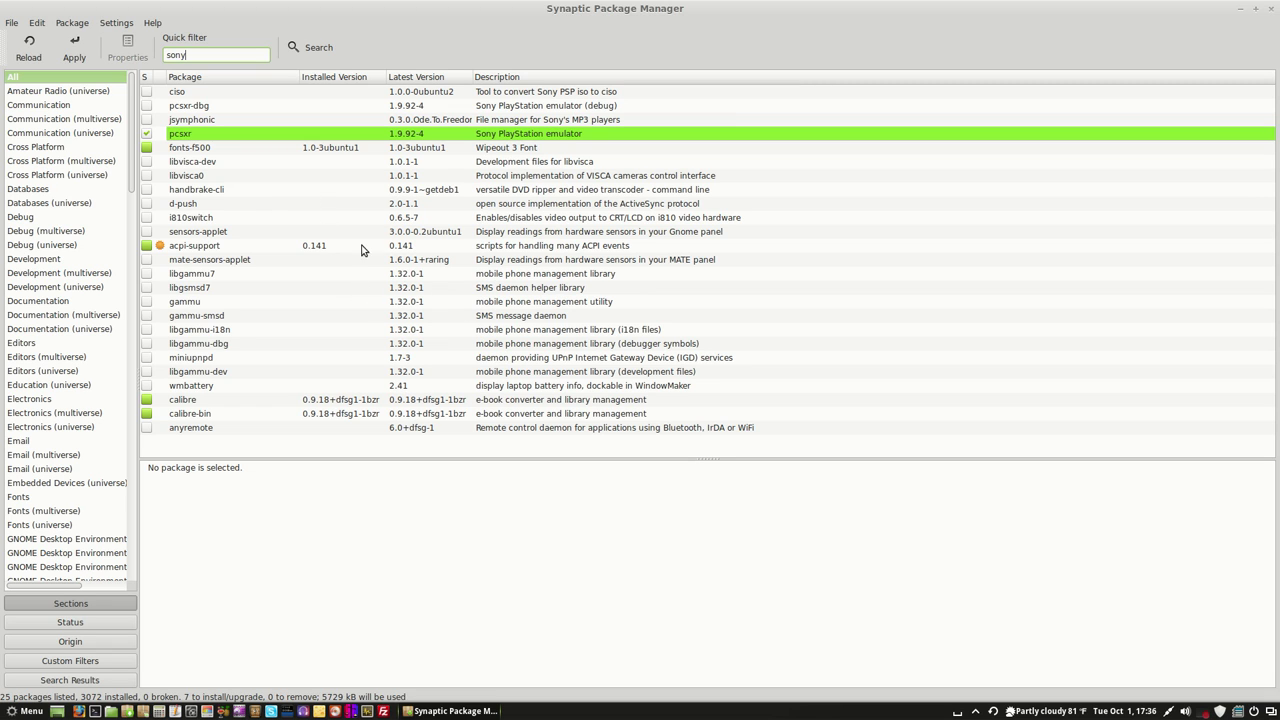
Replace the package filter with "bluetooth" to list Bluetooth-related packages
key(BackSpace)
key(BackSpace)
key(BackSpace)
key(BackSpace)
text(blu)
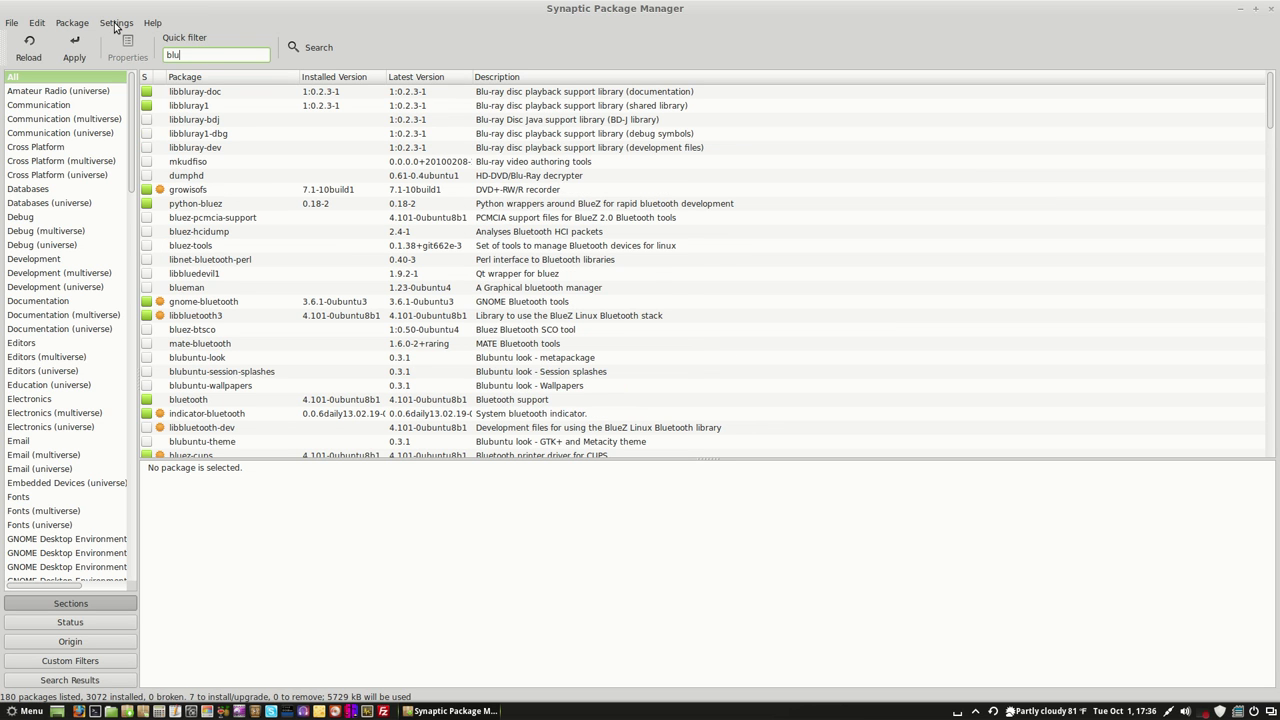
text(etooth)
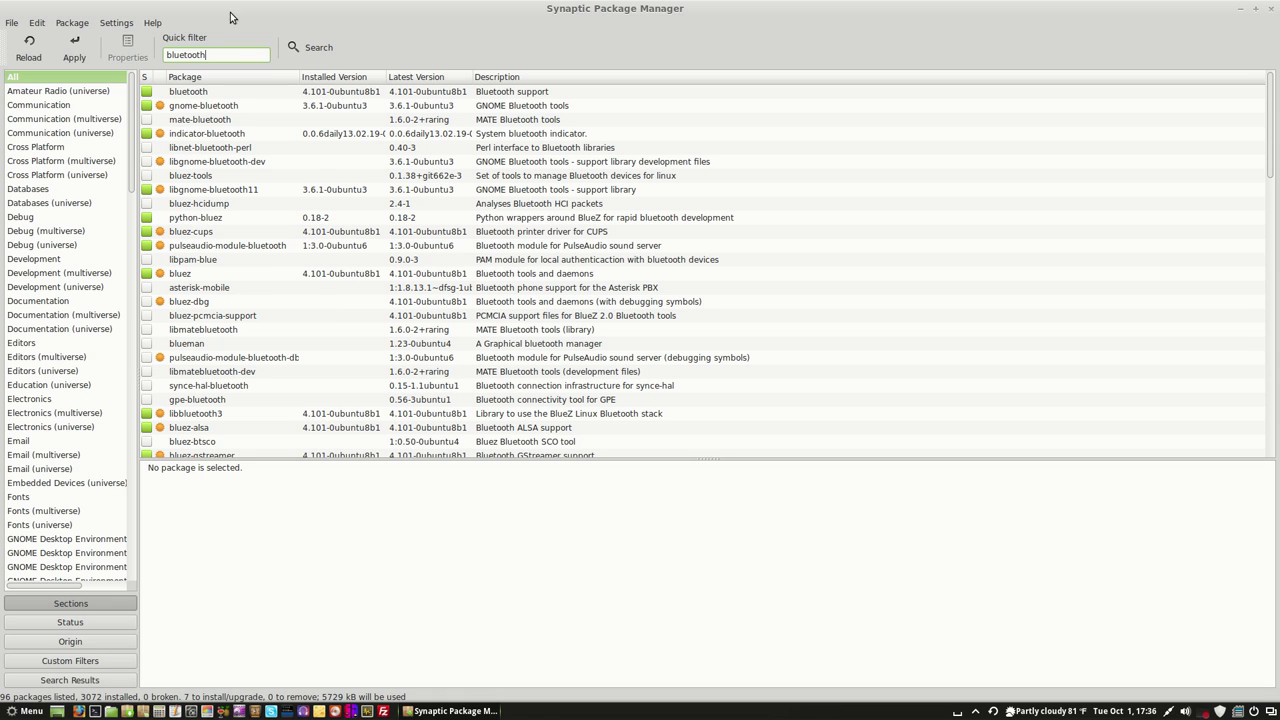
Filter the package list by "asterisk" to list the Asterisk PBX packages
double_click(230, 52)
text(ast)
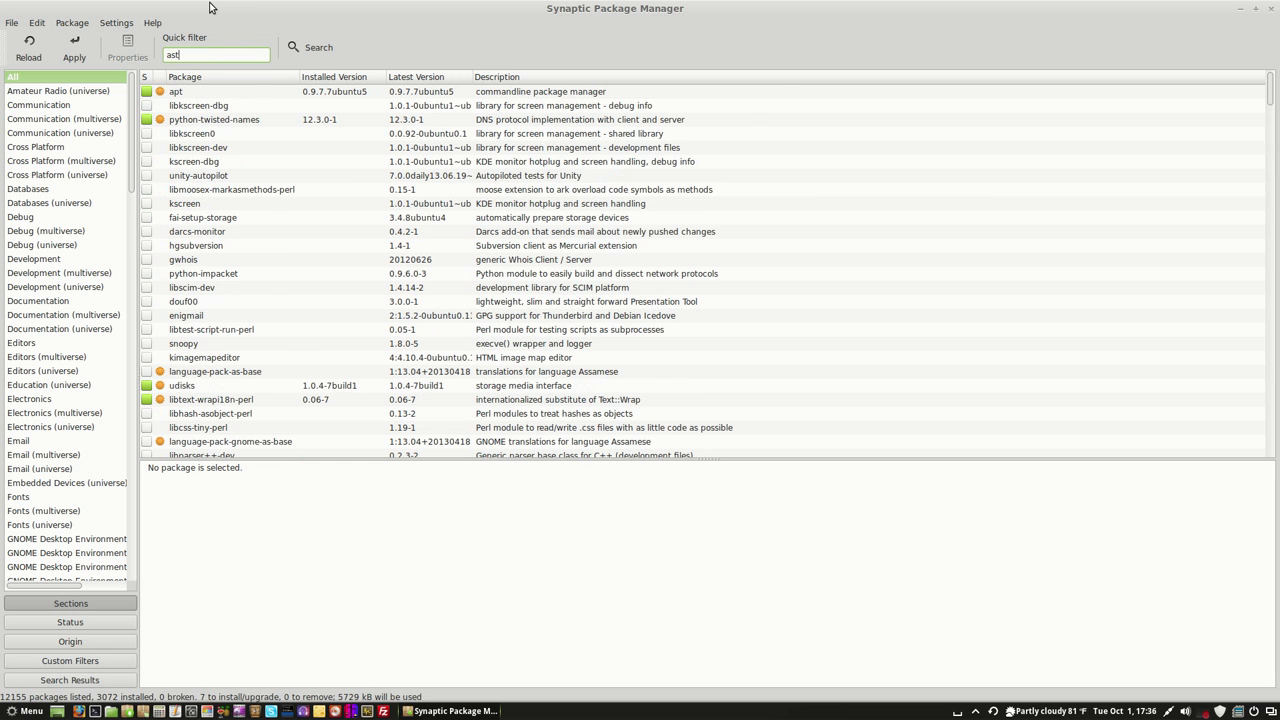
text(er)
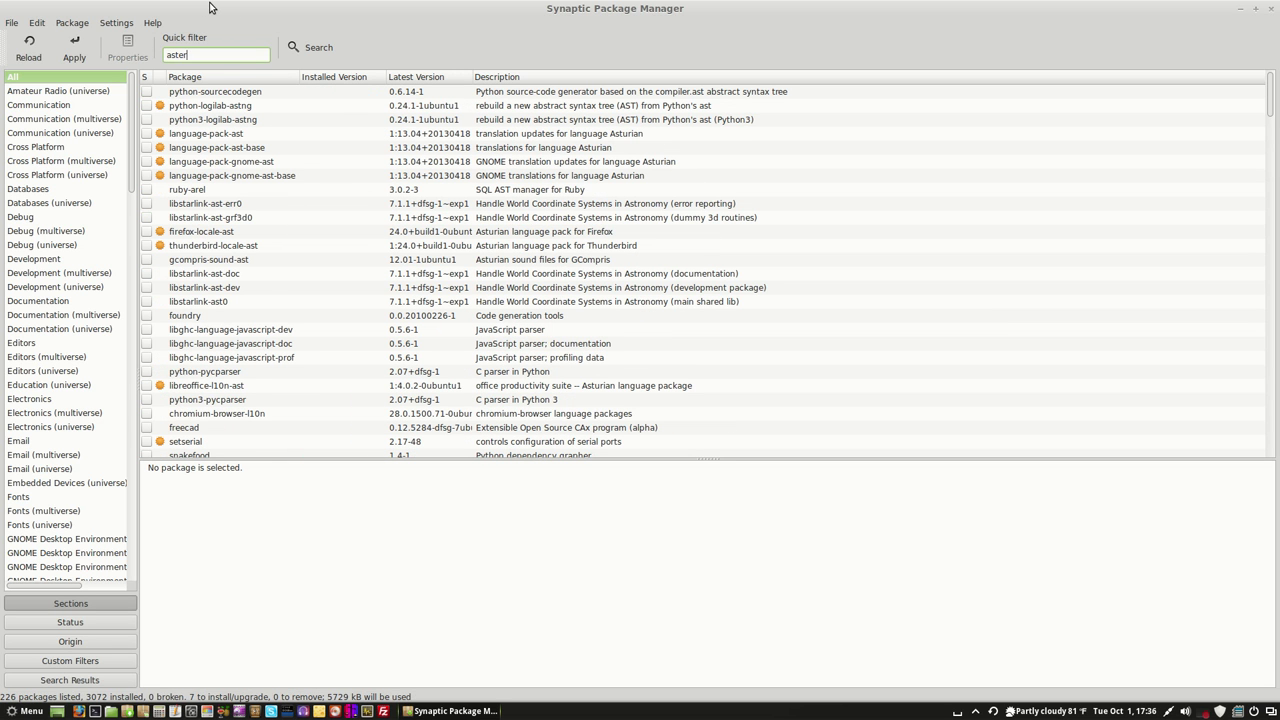
text(isk)
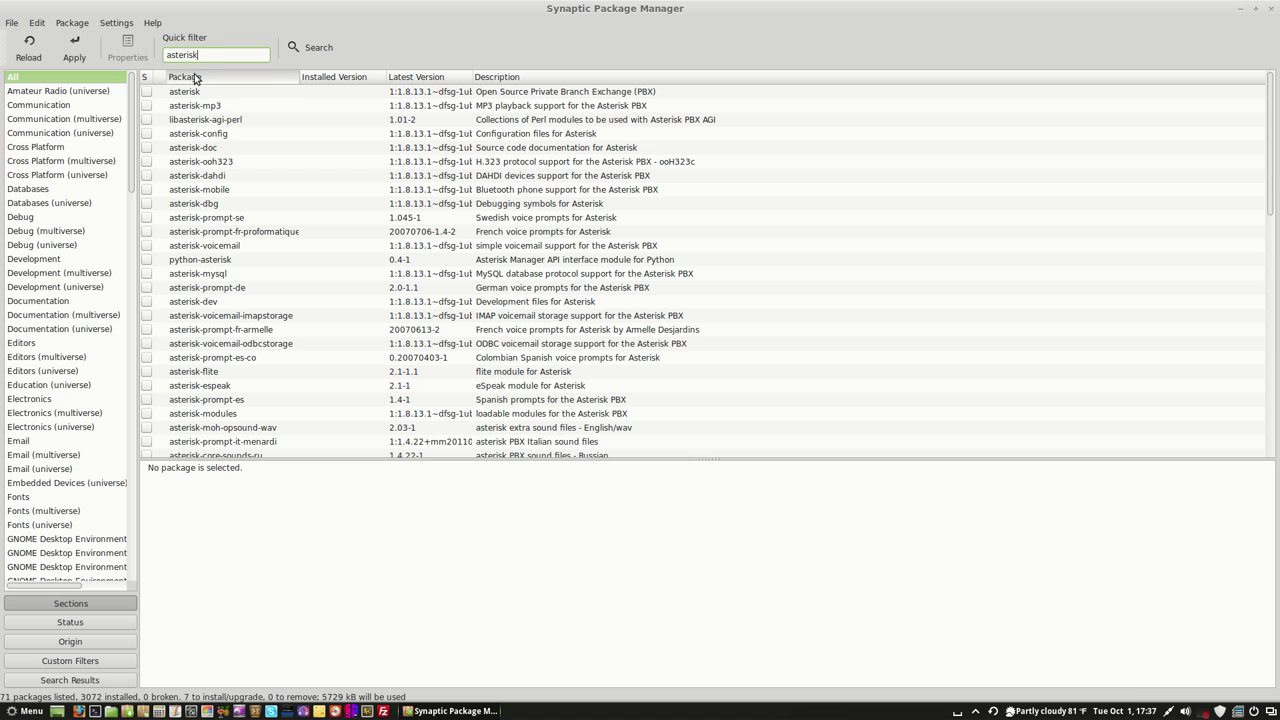
Clear the package filter and bring up the summary of all marked changes for applying
double_click(209, 54)
key(BackSpace)
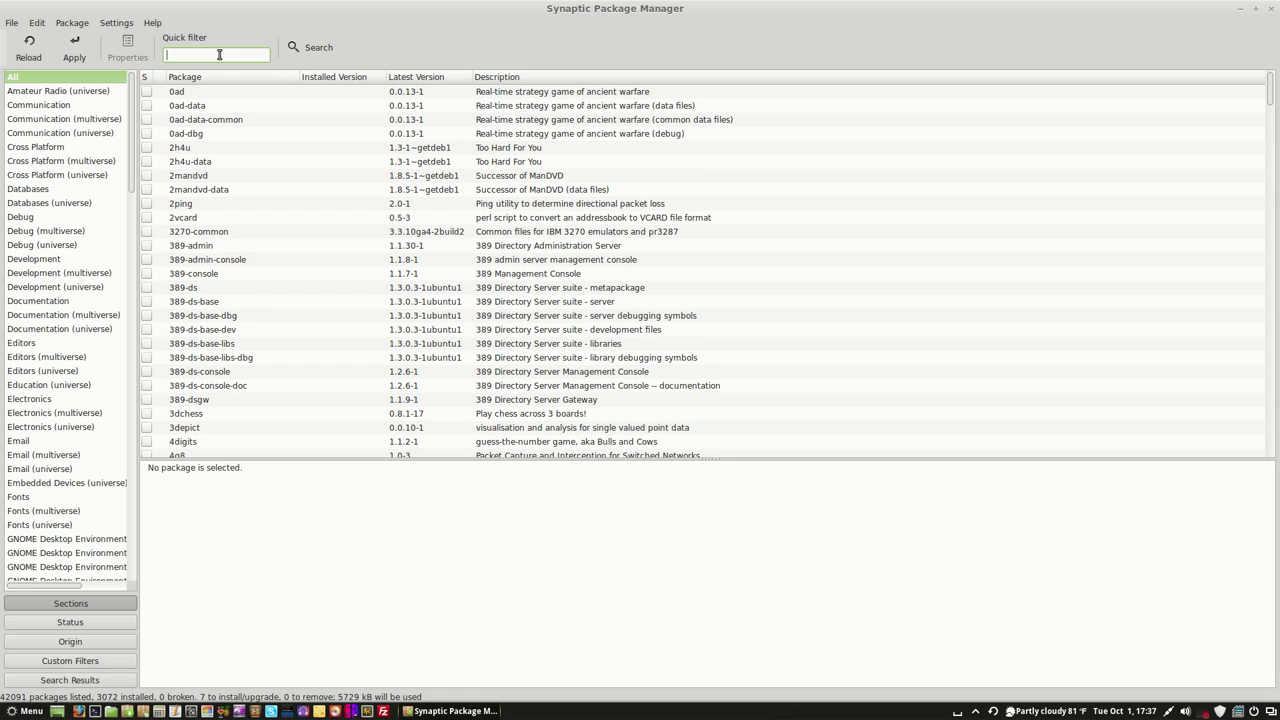
click(86, 52)
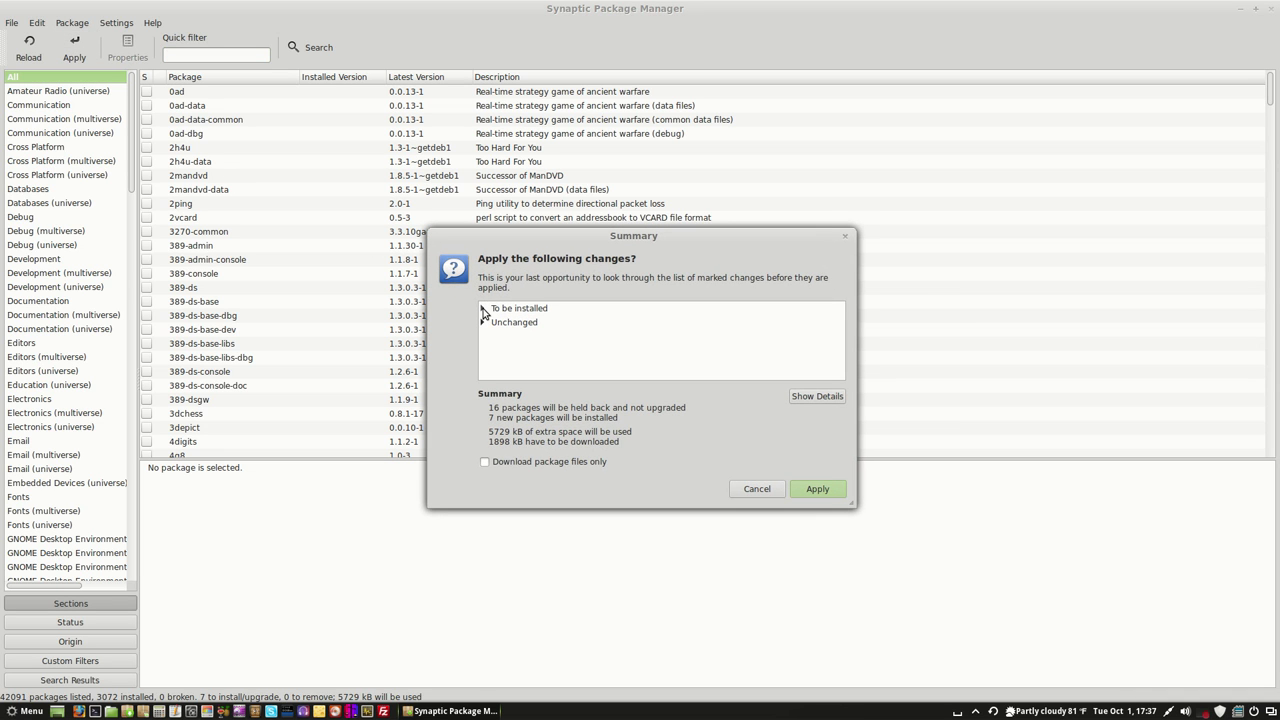
Examine the packages to be installed and the unchanged ones in the summary, and show the detailed version list
click(483, 308)
scroll(548, 347, down, 2)
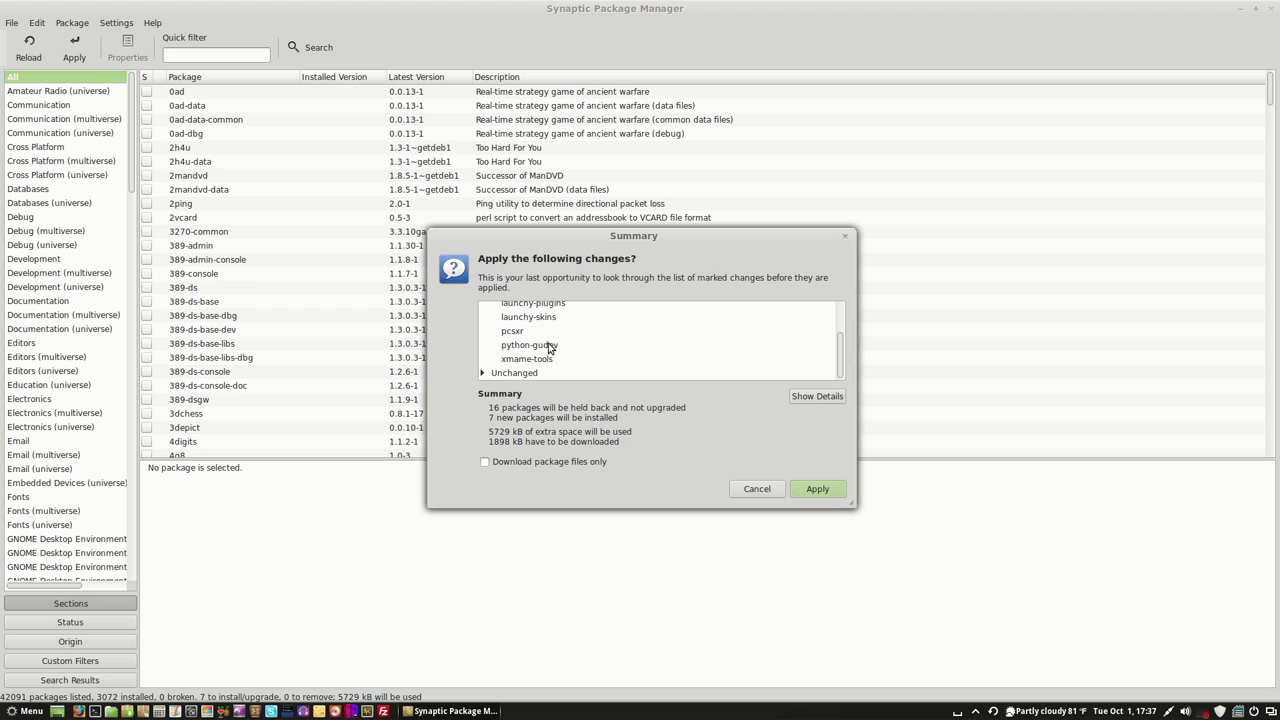
scroll(529, 333, up, 1)
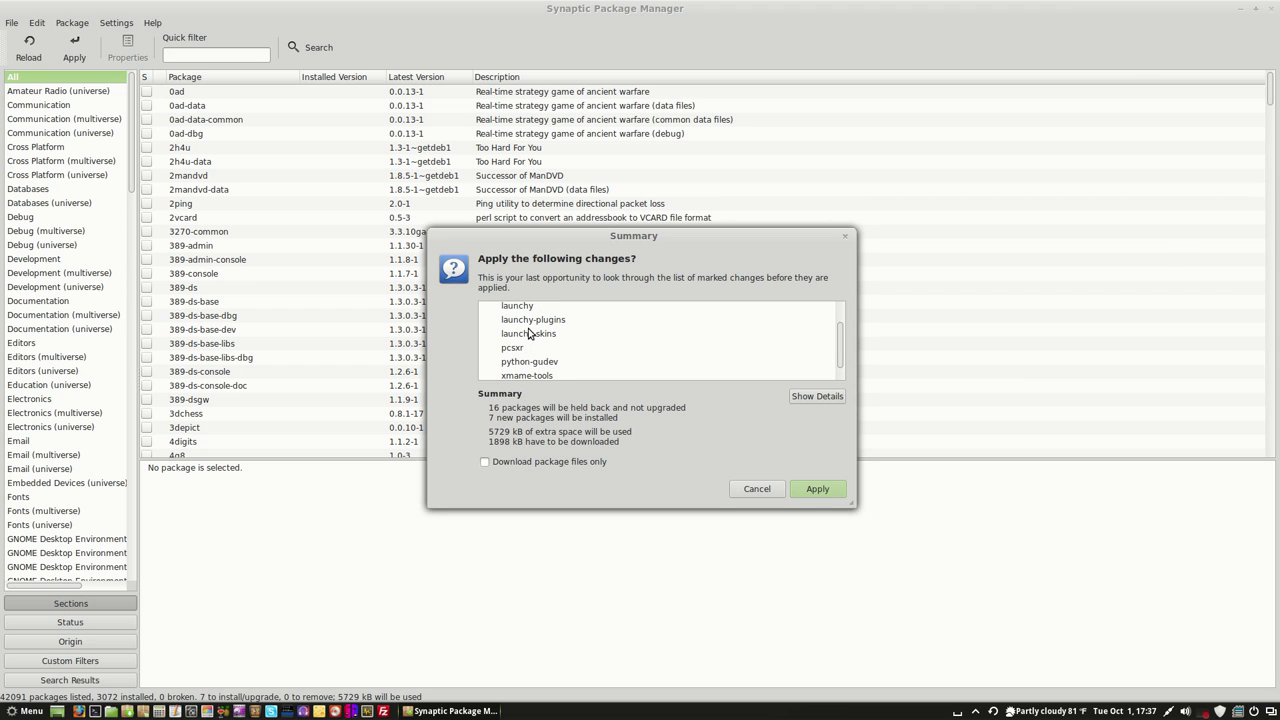
scroll(528, 330, up, 2)
scroll(528, 330, down, 2)
click(482, 373)
scroll(544, 360, down, 5)
scroll(543, 360, down, 4)
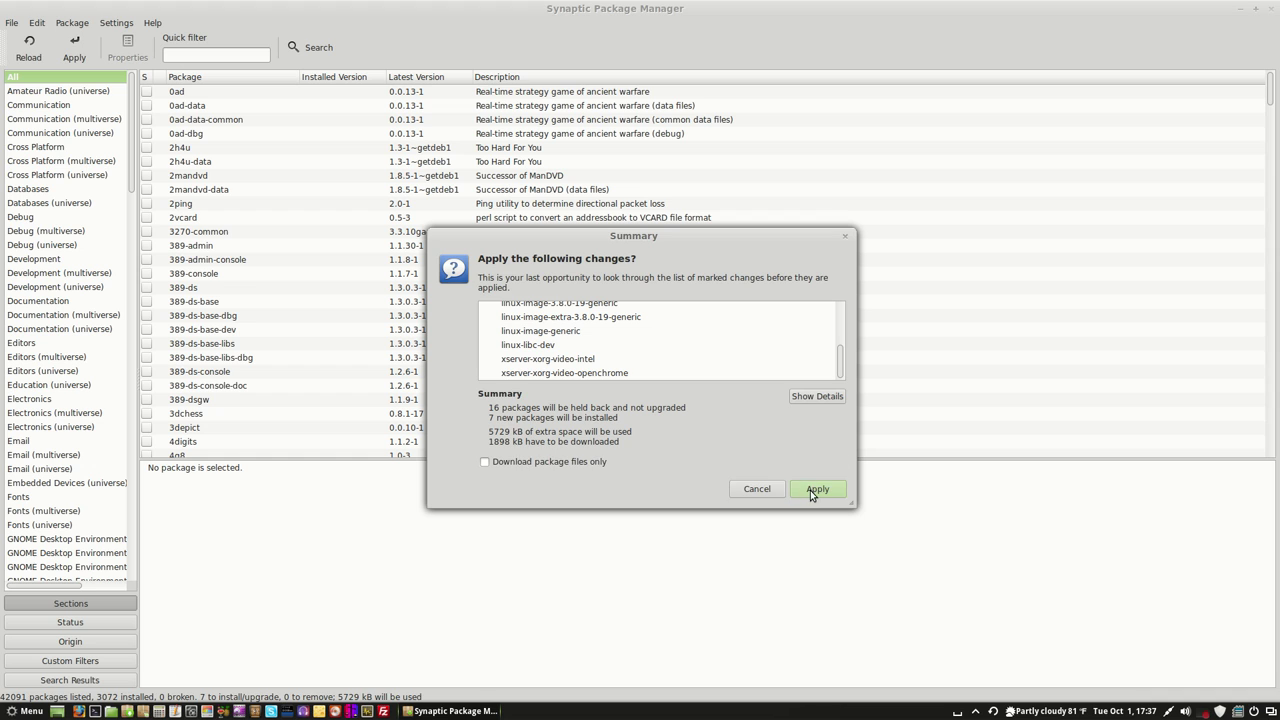
click(820, 400)
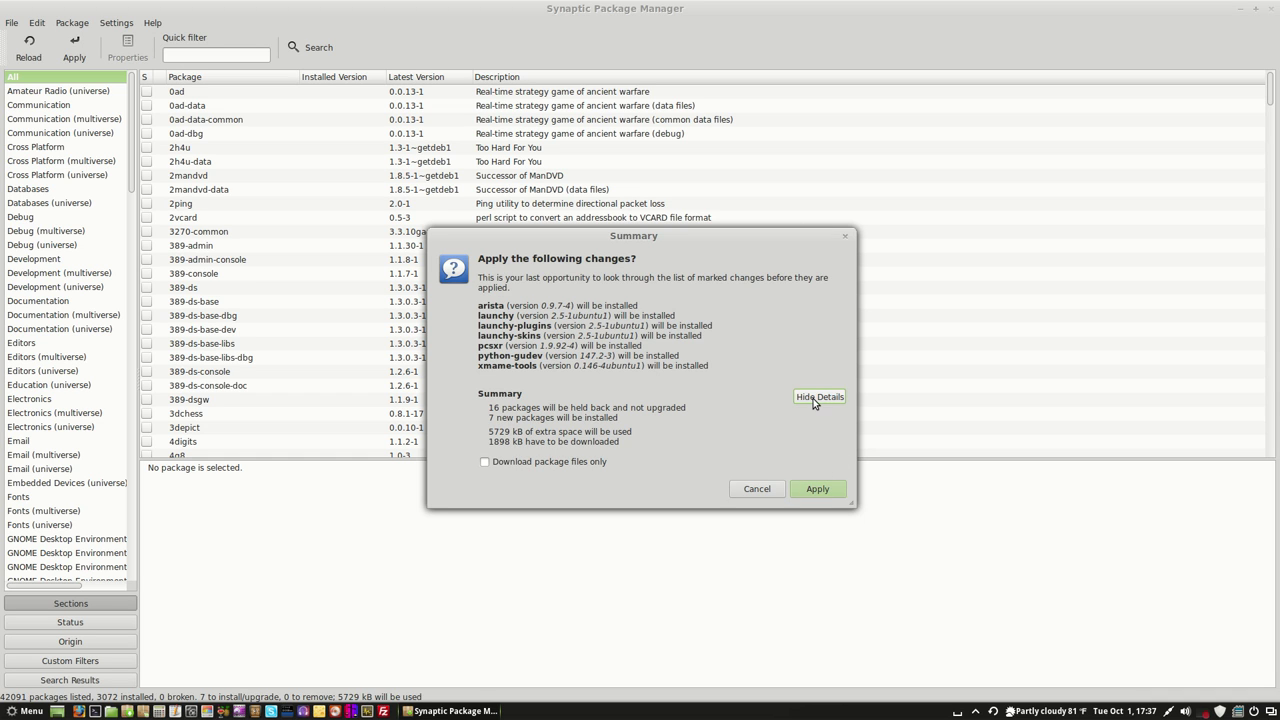
Apply the marked changes to install the packages, and expand the installation details
click(818, 489)
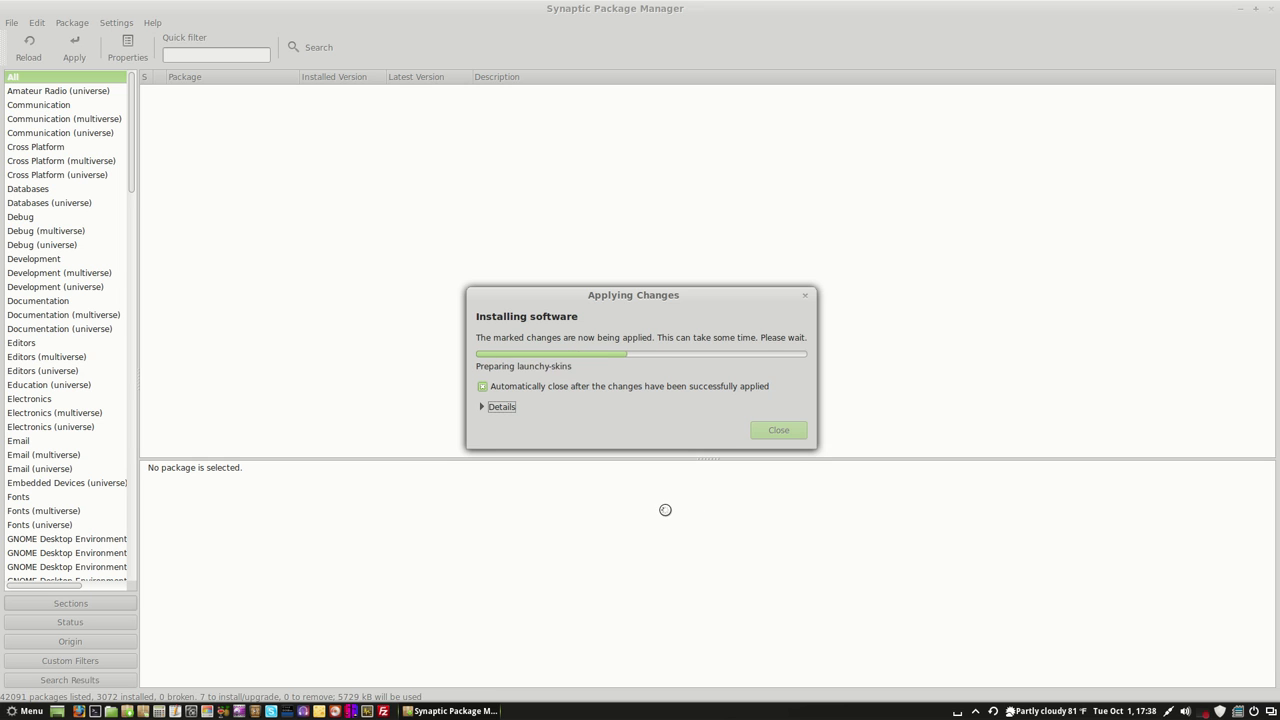
click(482, 408)
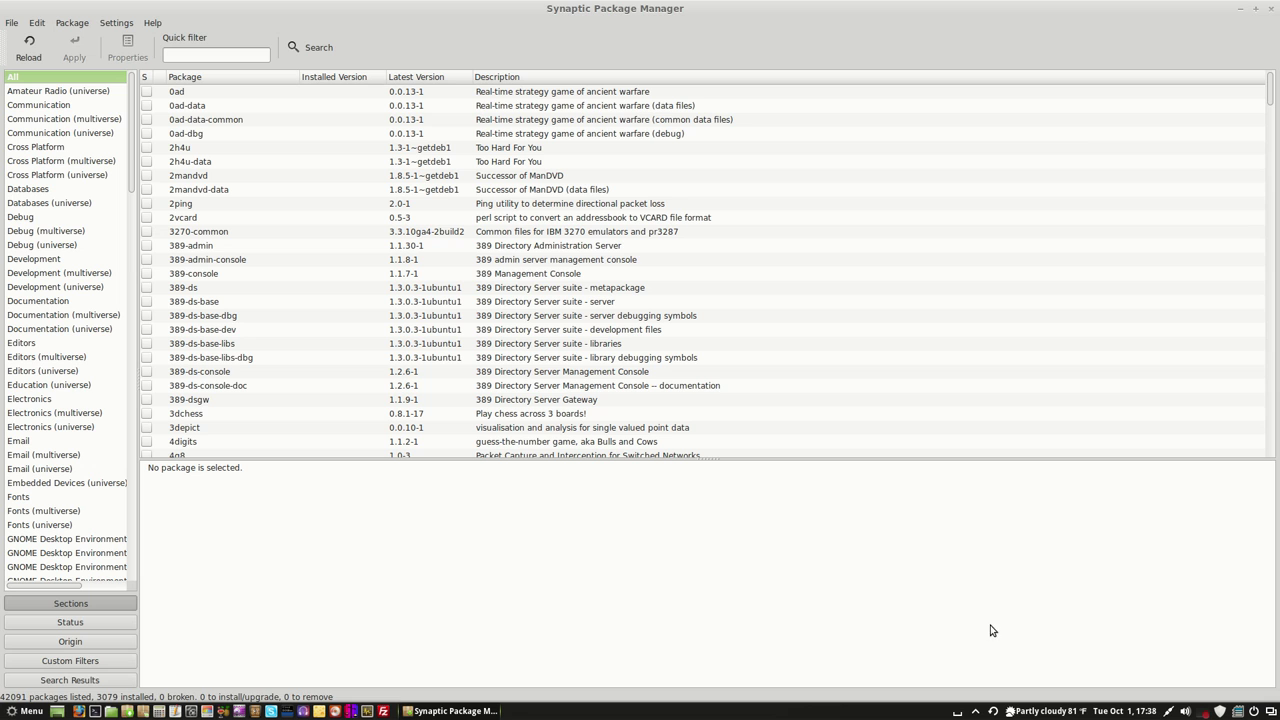
Close Synaptic Package Manager and launch Software Manager from the Administration applications
click(1272, 9)
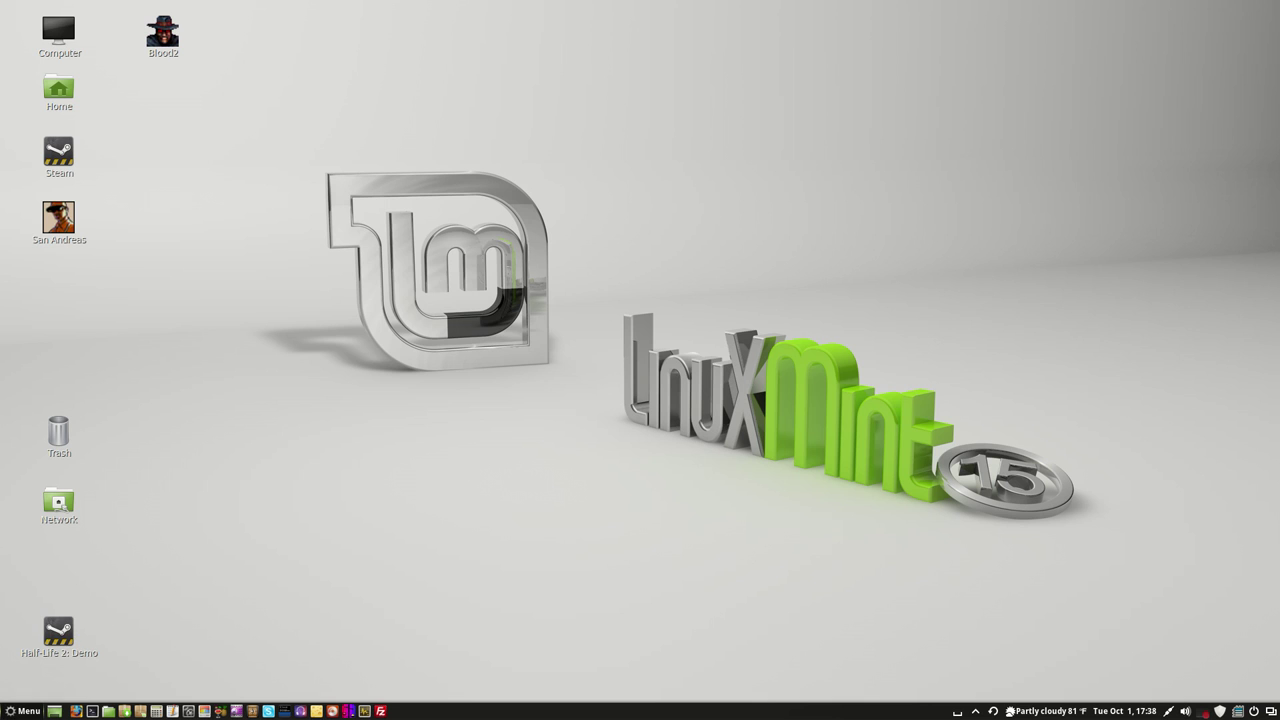
click(24, 712)
mouse_move(117, 415)
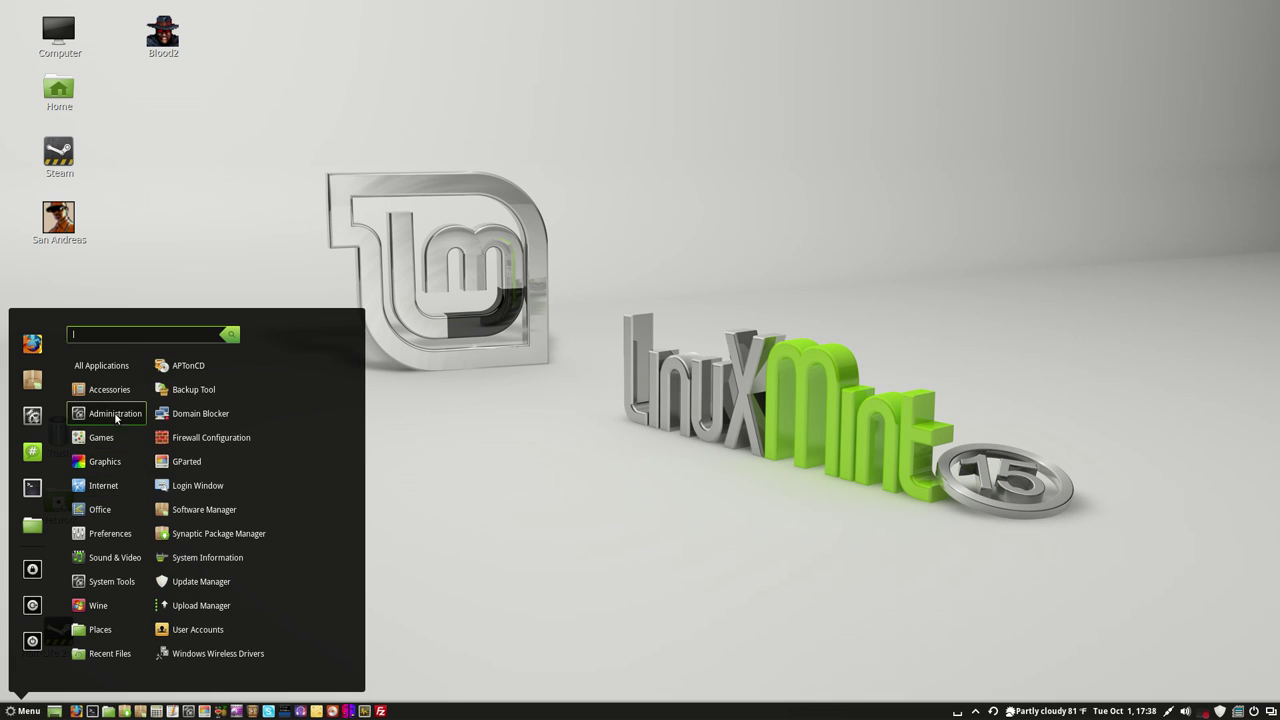
click(205, 511)
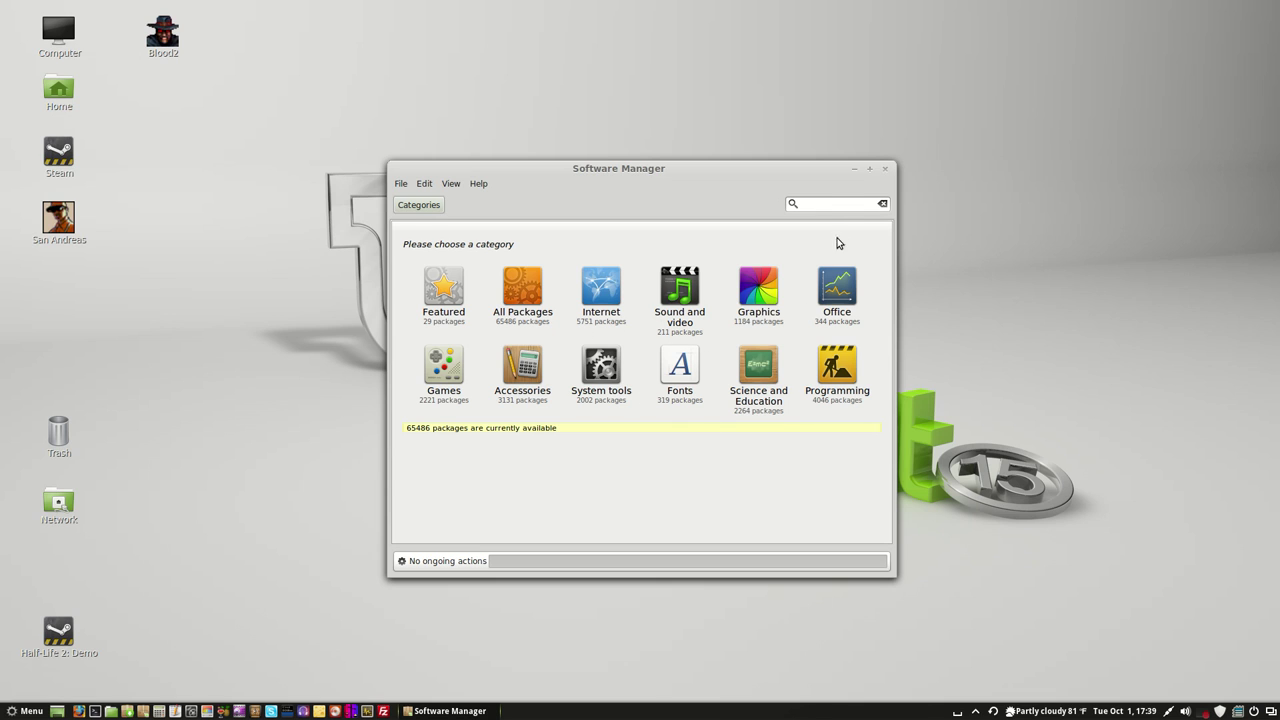
Search Software Manager for "playstation"
click(828, 204)
text(playstation)
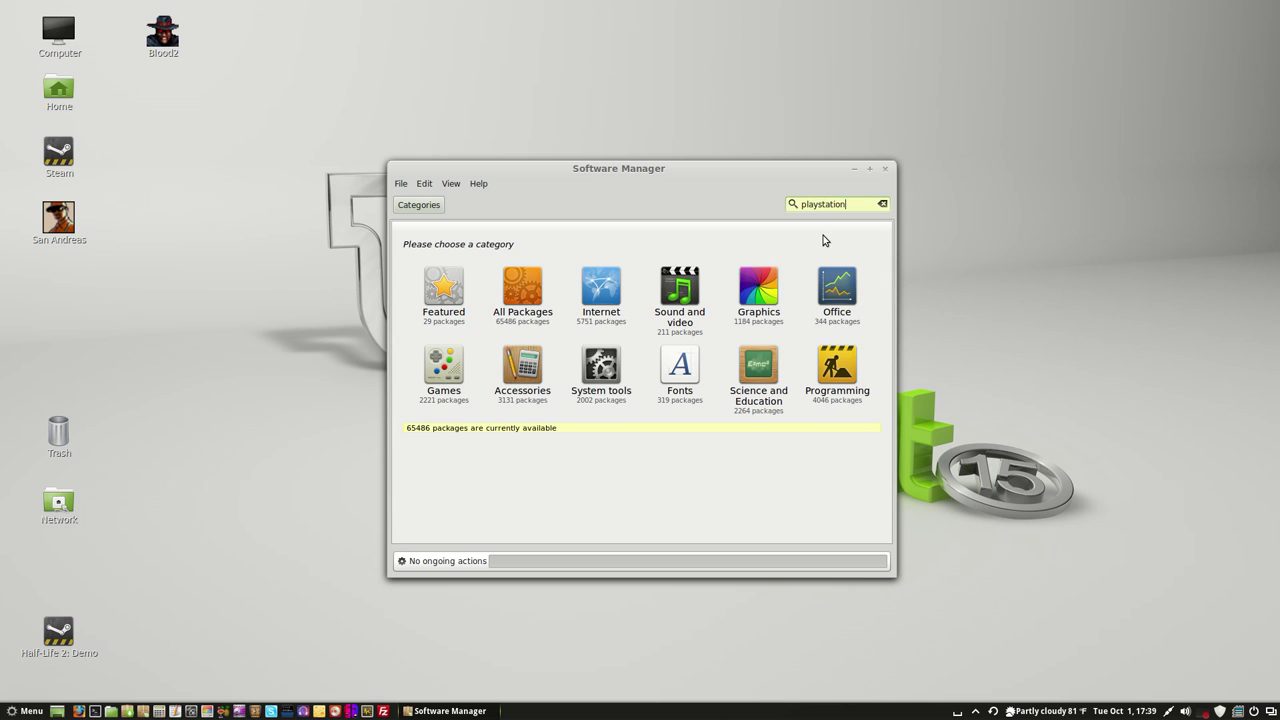
key(Return)
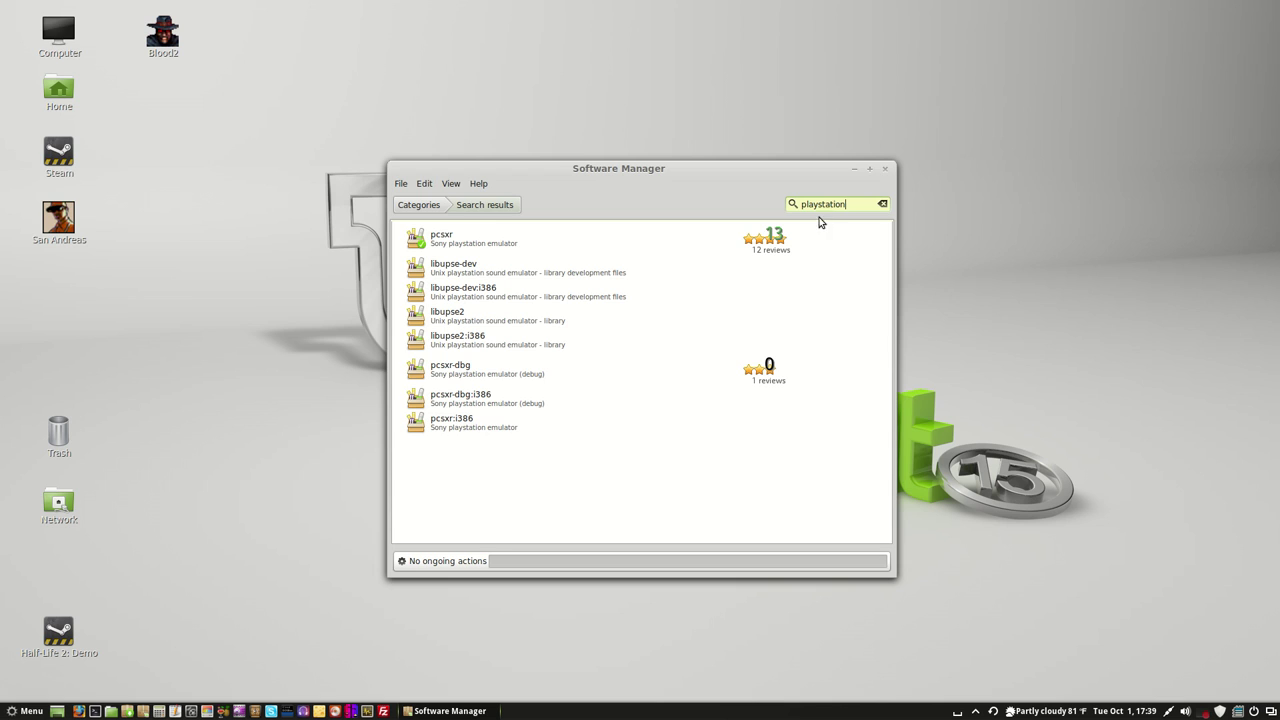
Return from the search results to the categories, open Games, and look through its list of packages
drag(848, 204, 710, 189)
click(433, 206)
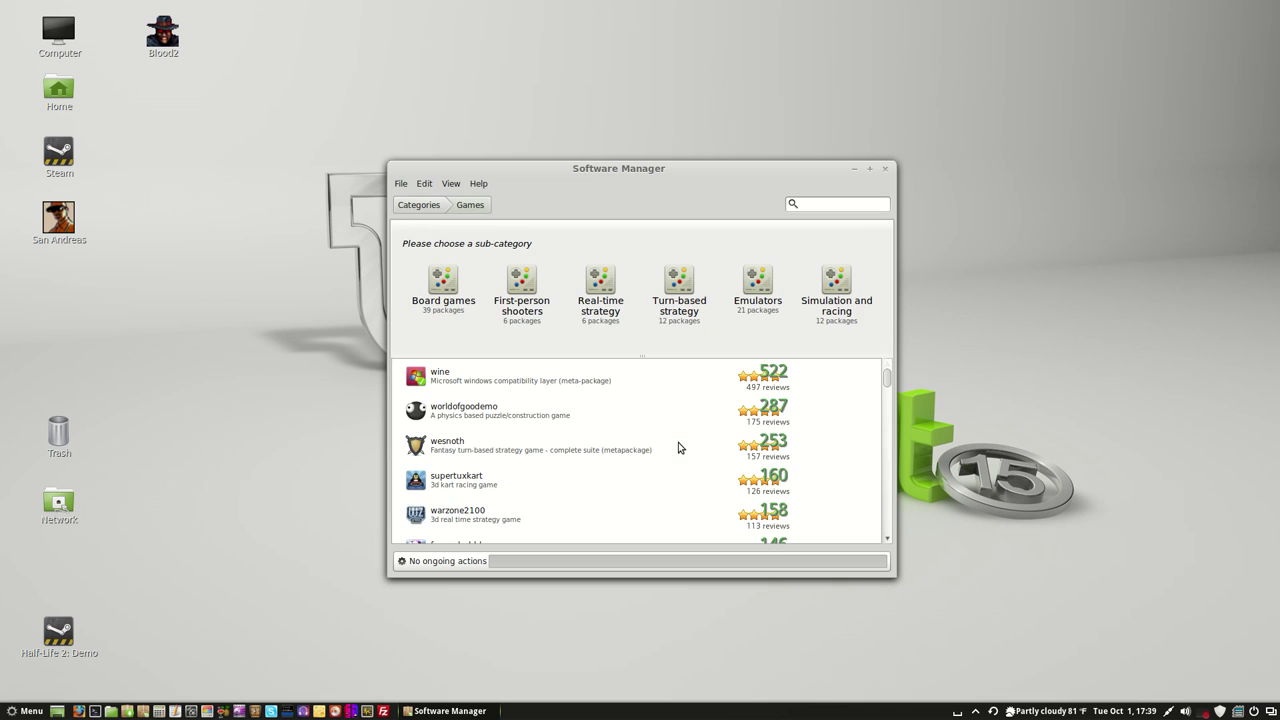
scroll(700, 451, down, 3)
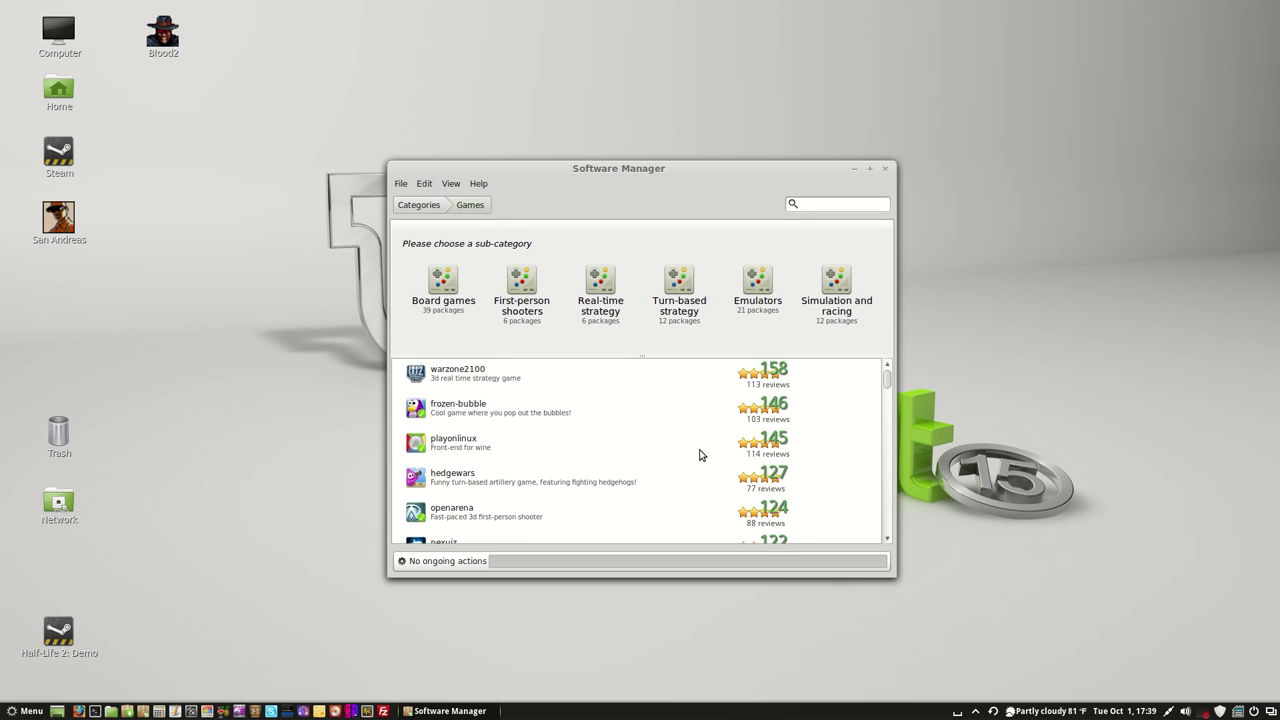
scroll(710, 460, down, 3)
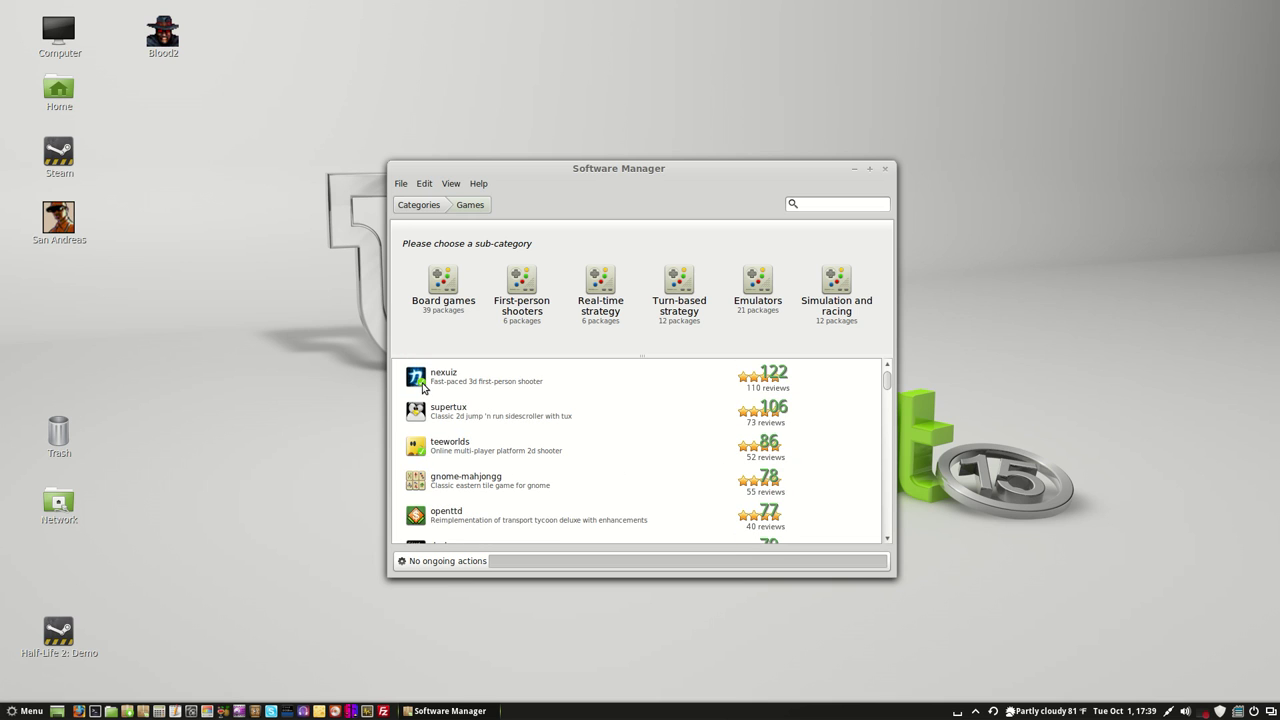
scroll(576, 445, down, 3)
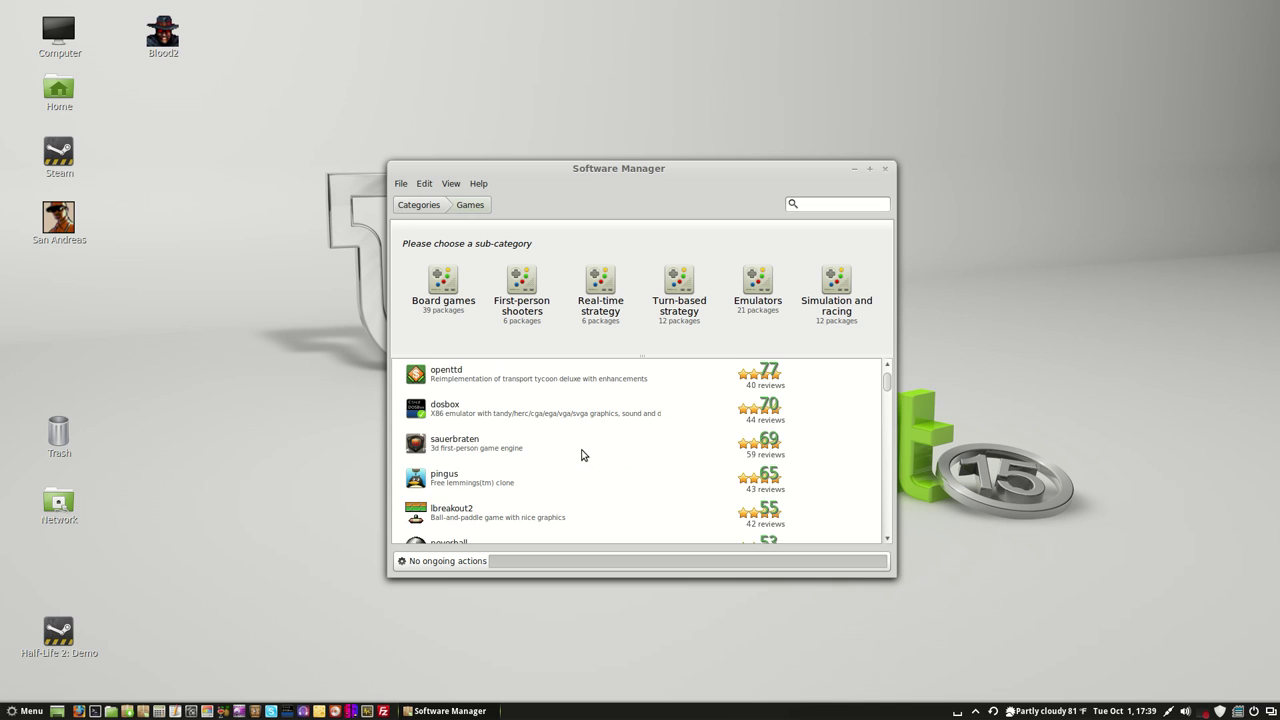
scroll(583, 458, down, 3)
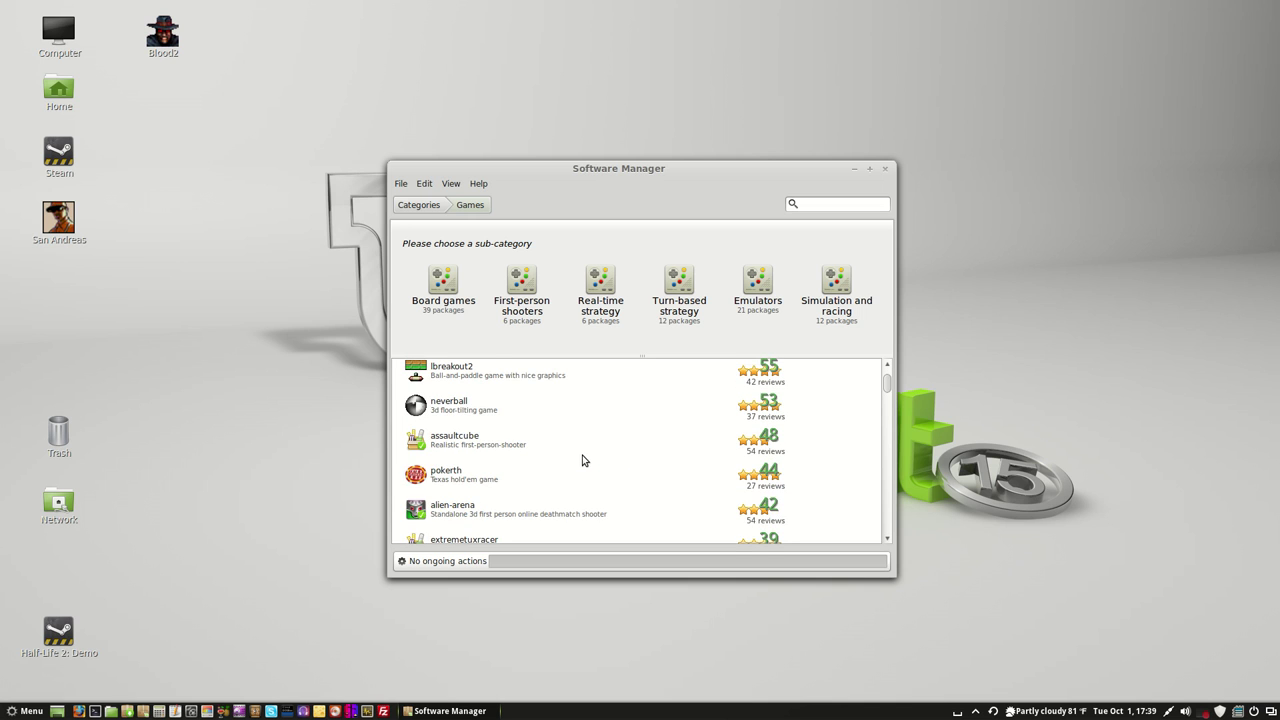
Install burgerspace from the list of Games packages, and close Software Manager
scroll(585, 461, down, 3)
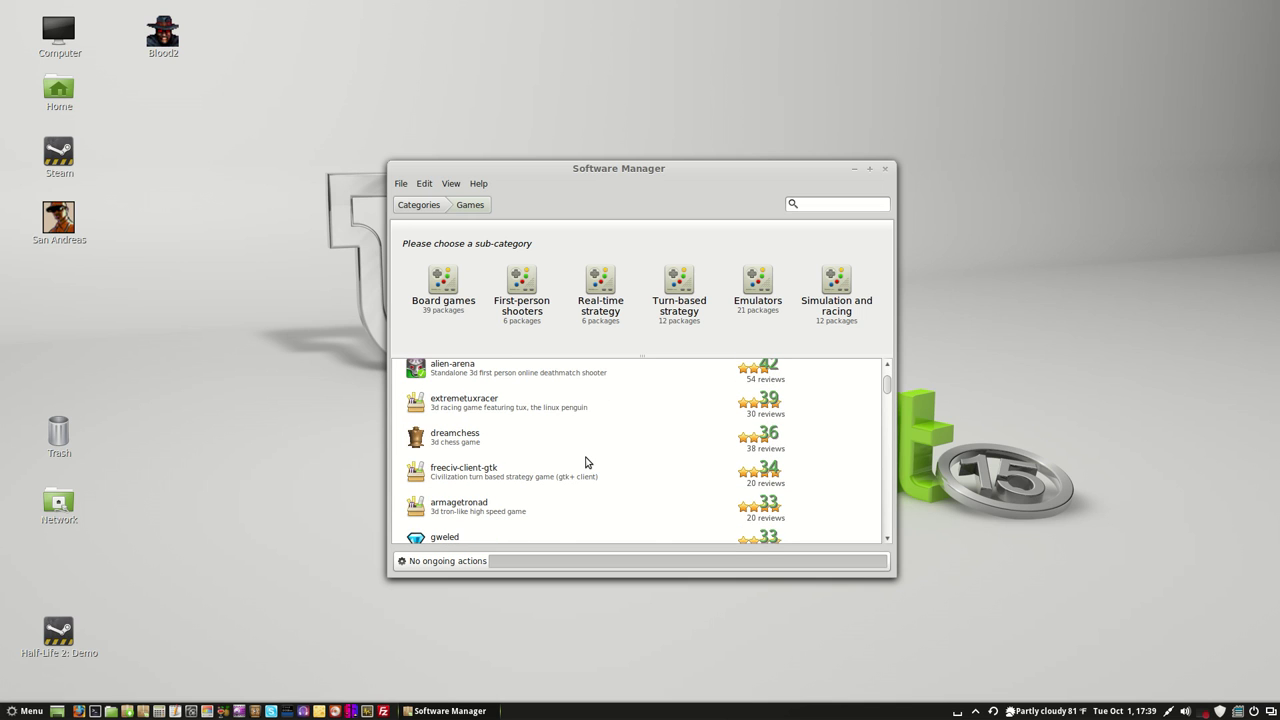
scroll(587, 462, down, 3)
scroll(590, 466, down, 3)
scroll(598, 474, down, 3)
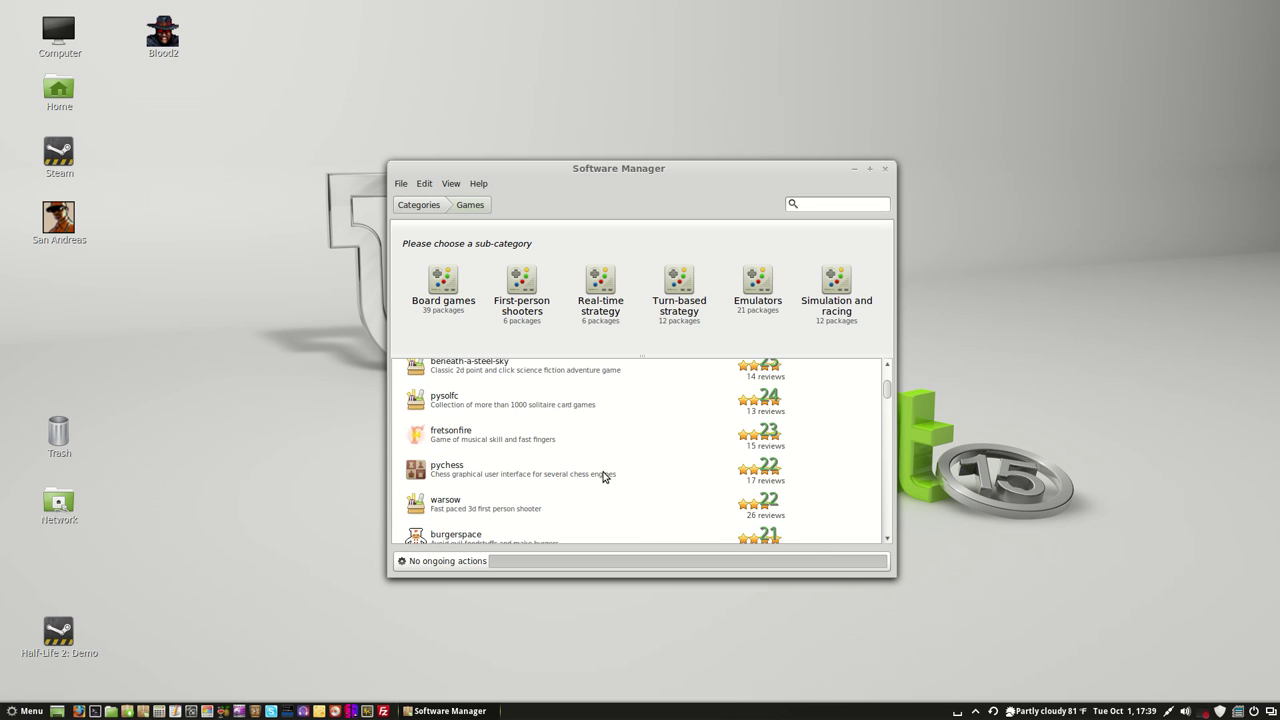
scroll(603, 476, down, 1)
click(474, 487)
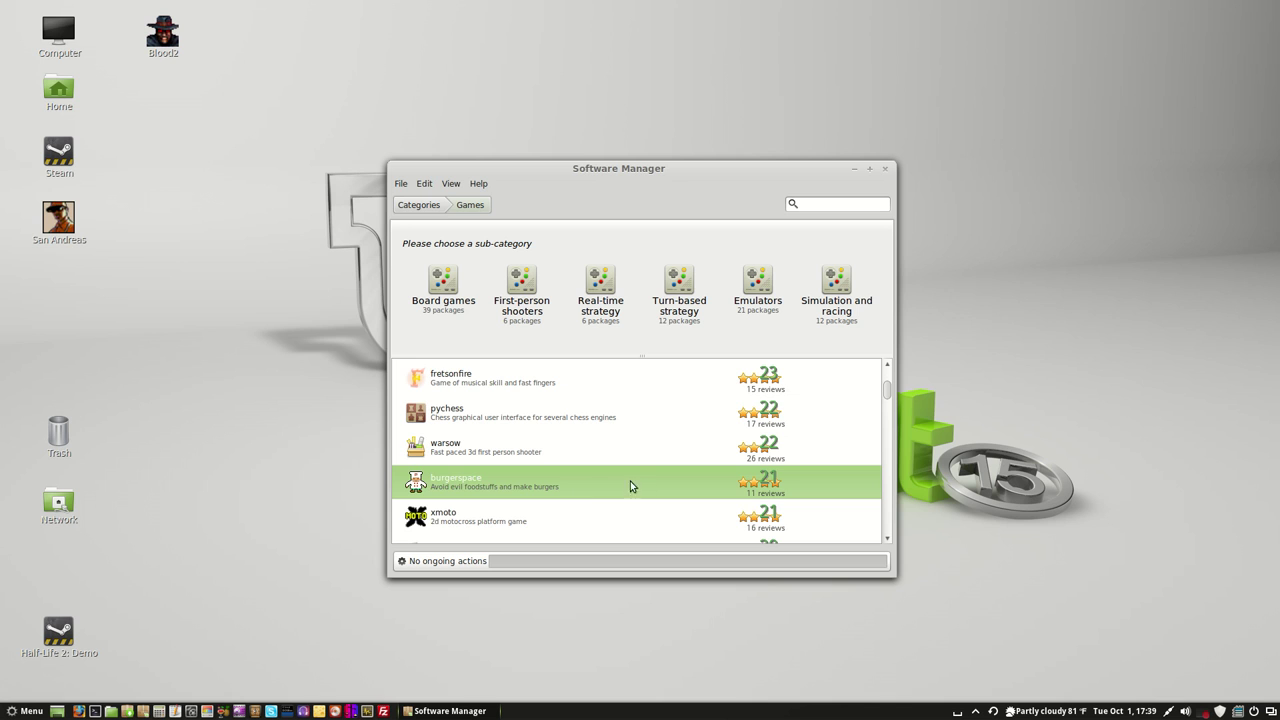
double_click(470, 488)
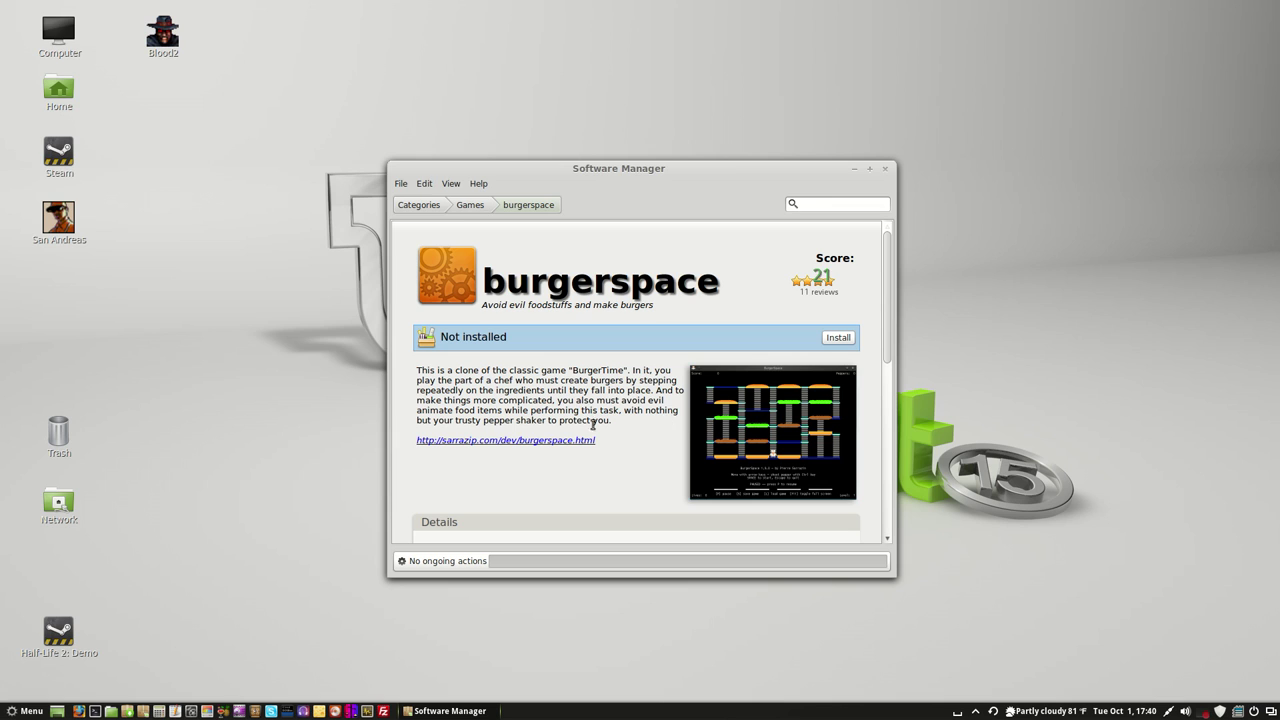
click(840, 338)
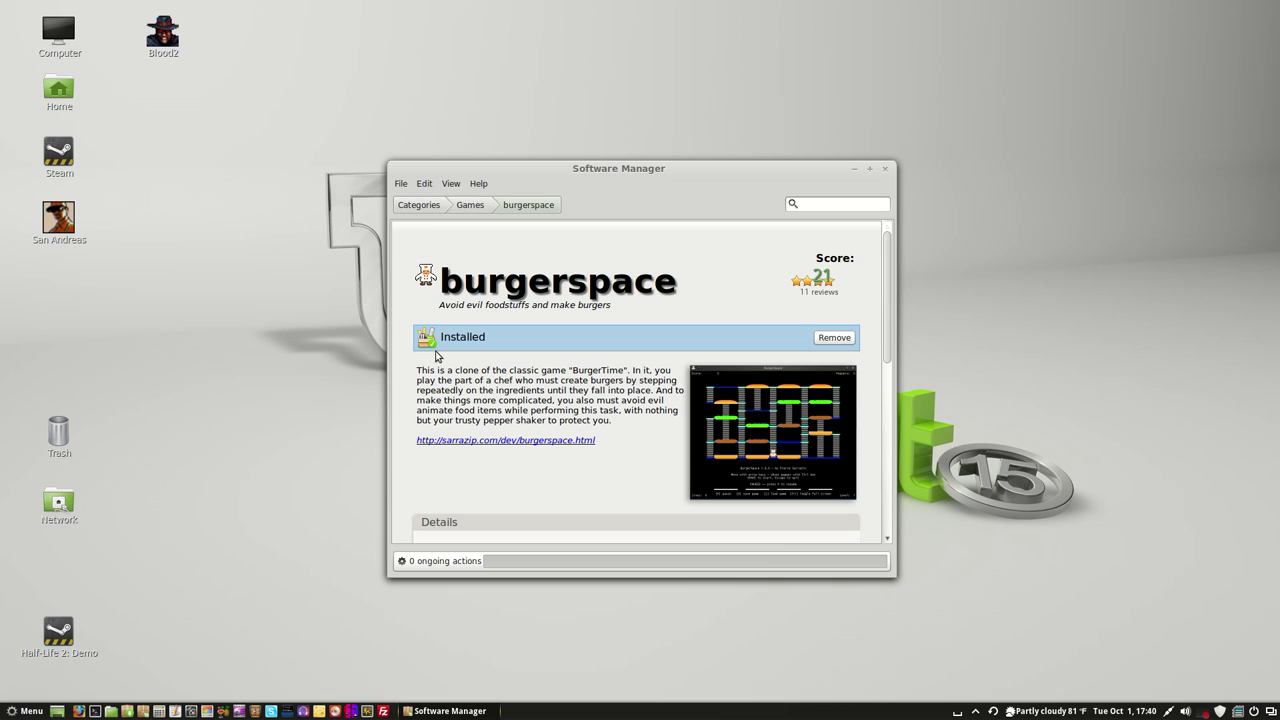
click(884, 172)
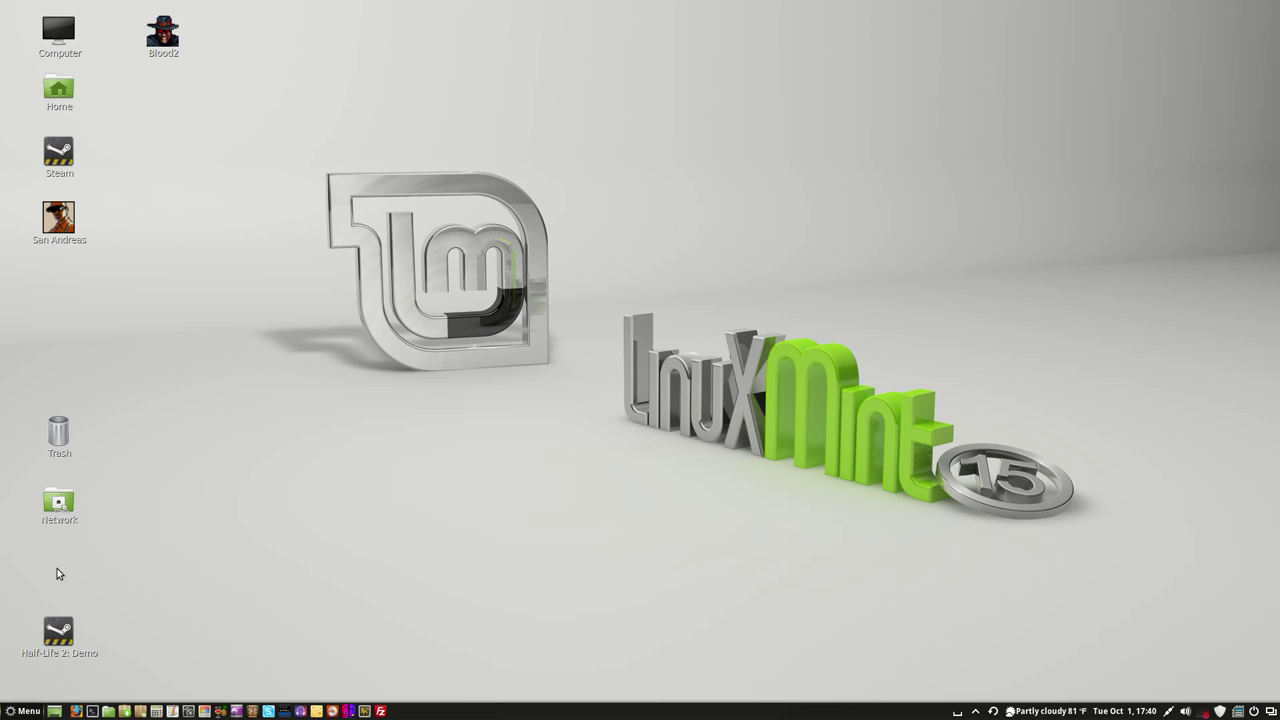
Look through the installed applications by category, including Graphics, Internet, Administration, System Tools, and Sound & Video
key(super)
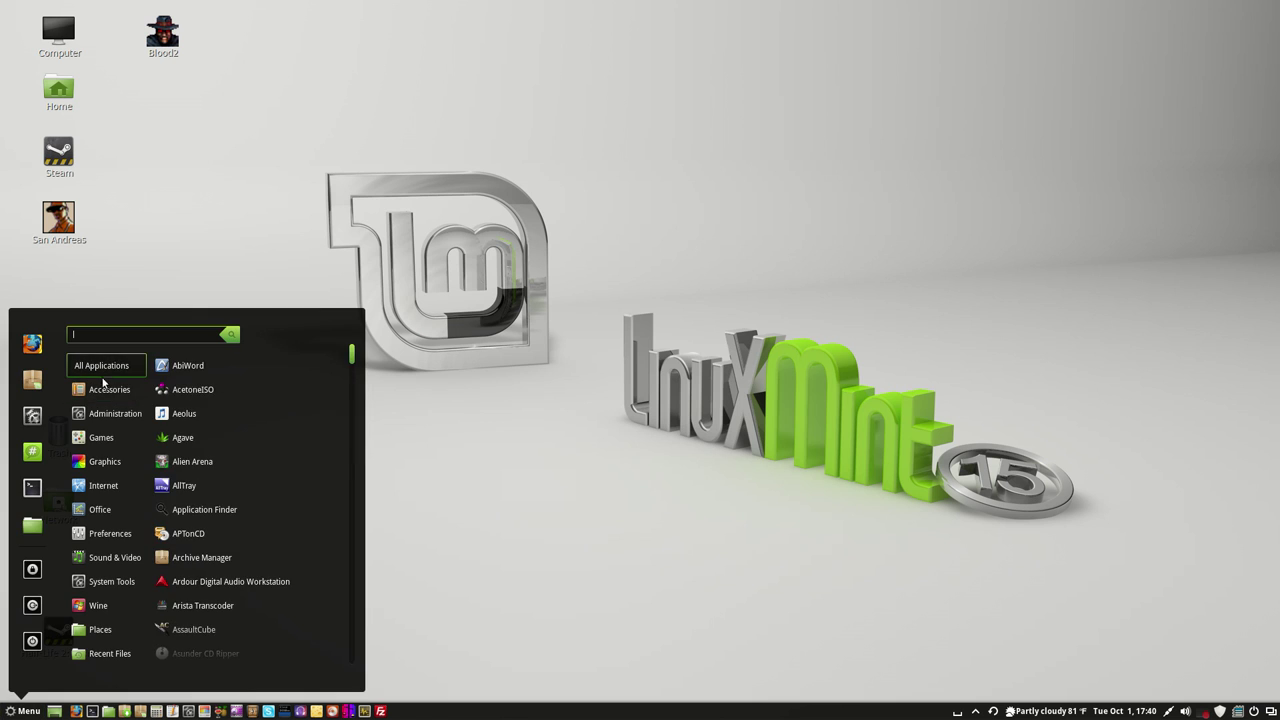
mouse_move(103, 440)
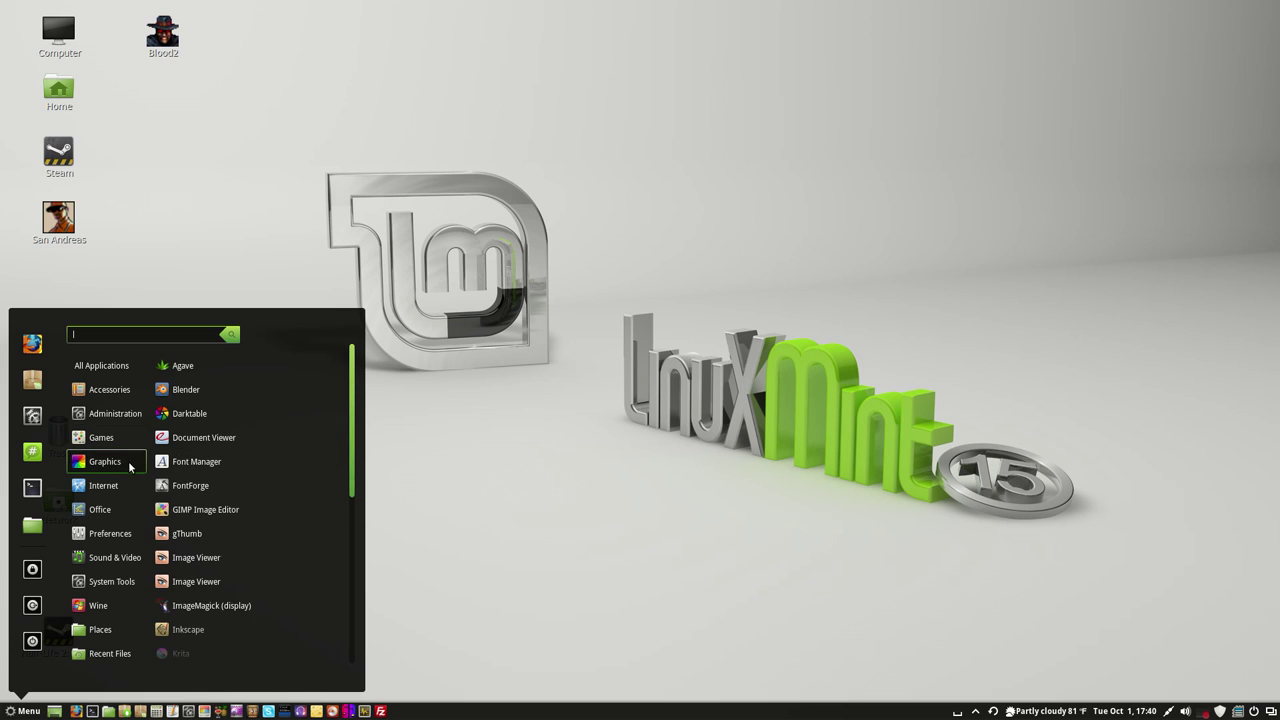
mouse_move(111, 503)
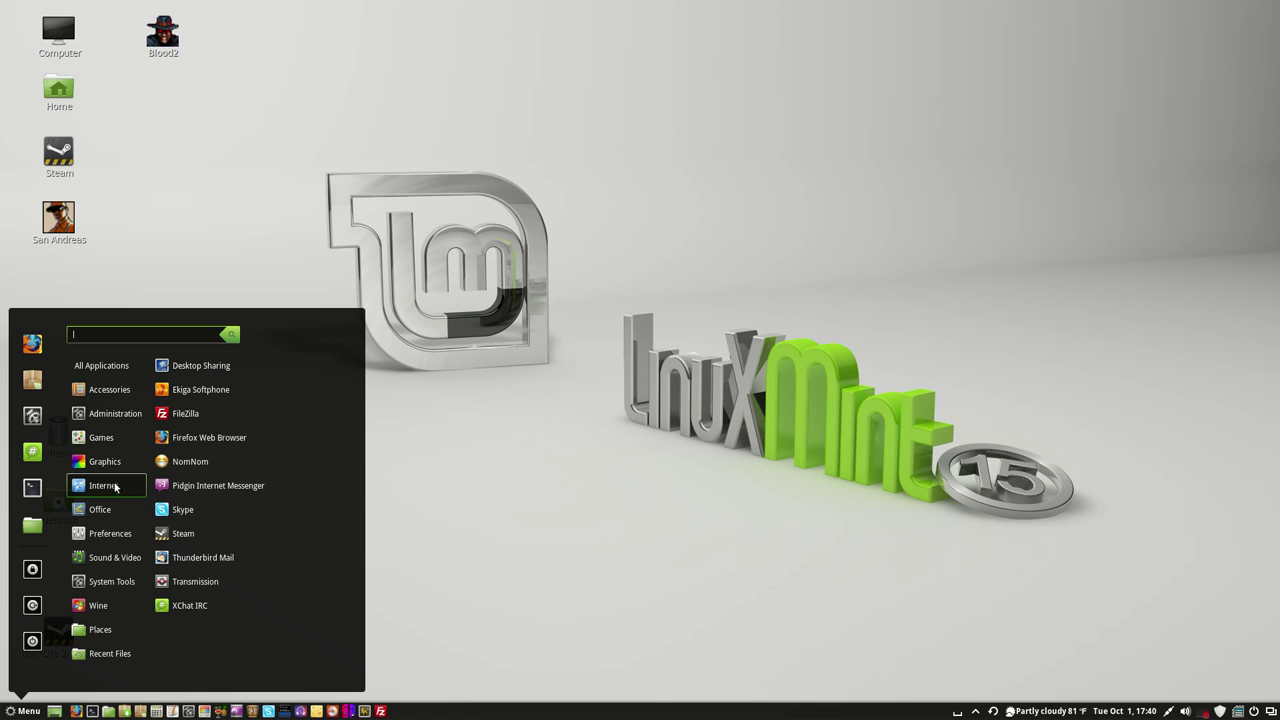
mouse_move(115, 418)
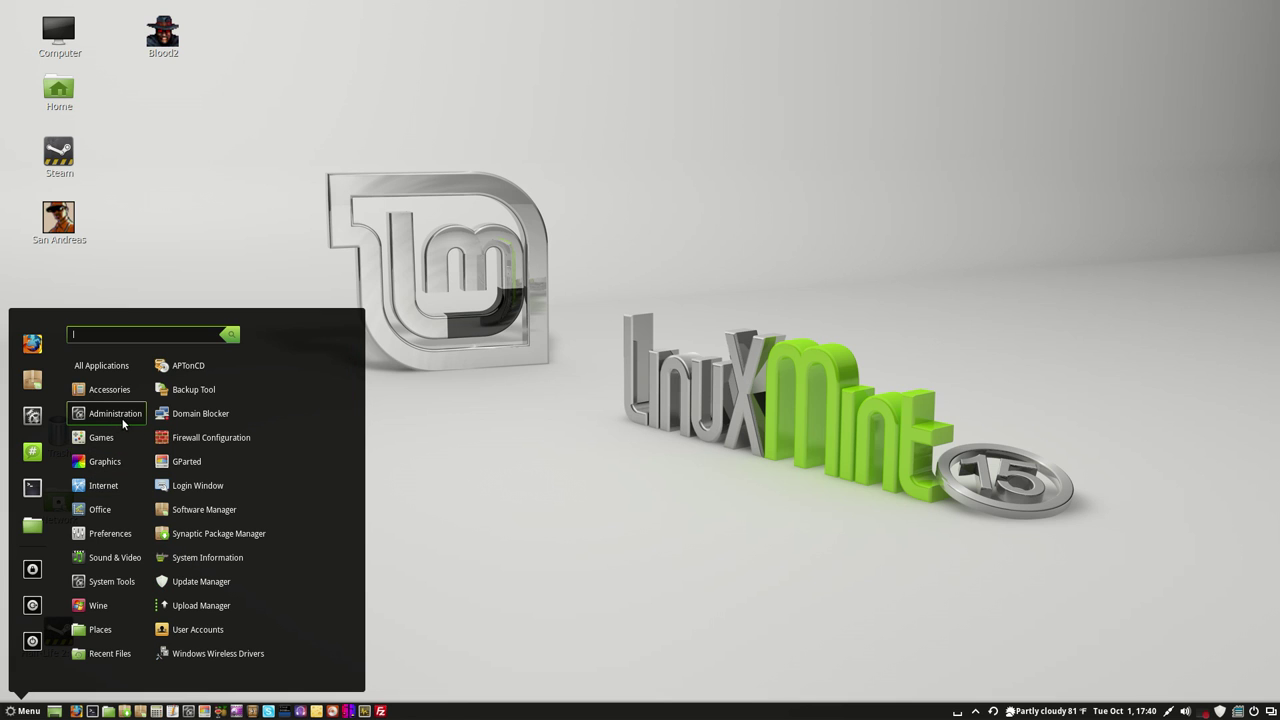
mouse_move(113, 578)
scroll(227, 549, down, 2)
scroll(224, 545, down, 1)
scroll(223, 546, down, 2)
scroll(225, 552, down, 1)
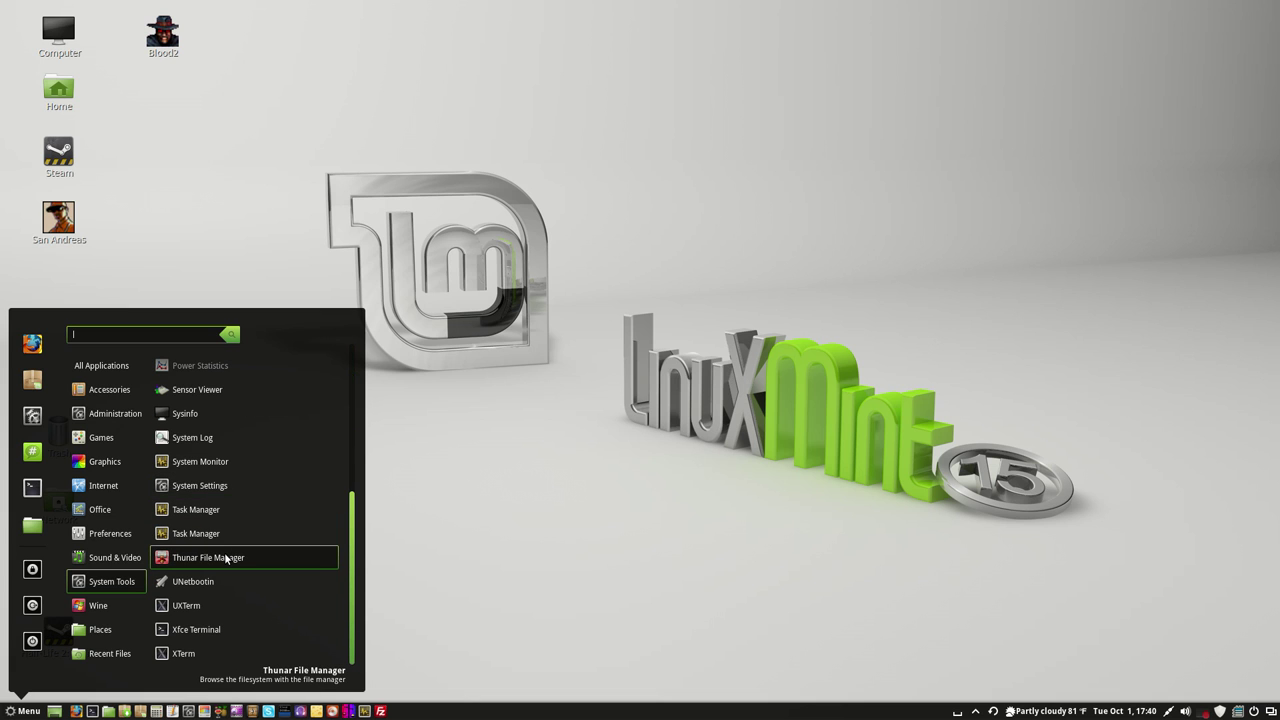
scroll(233, 560, up, 5)
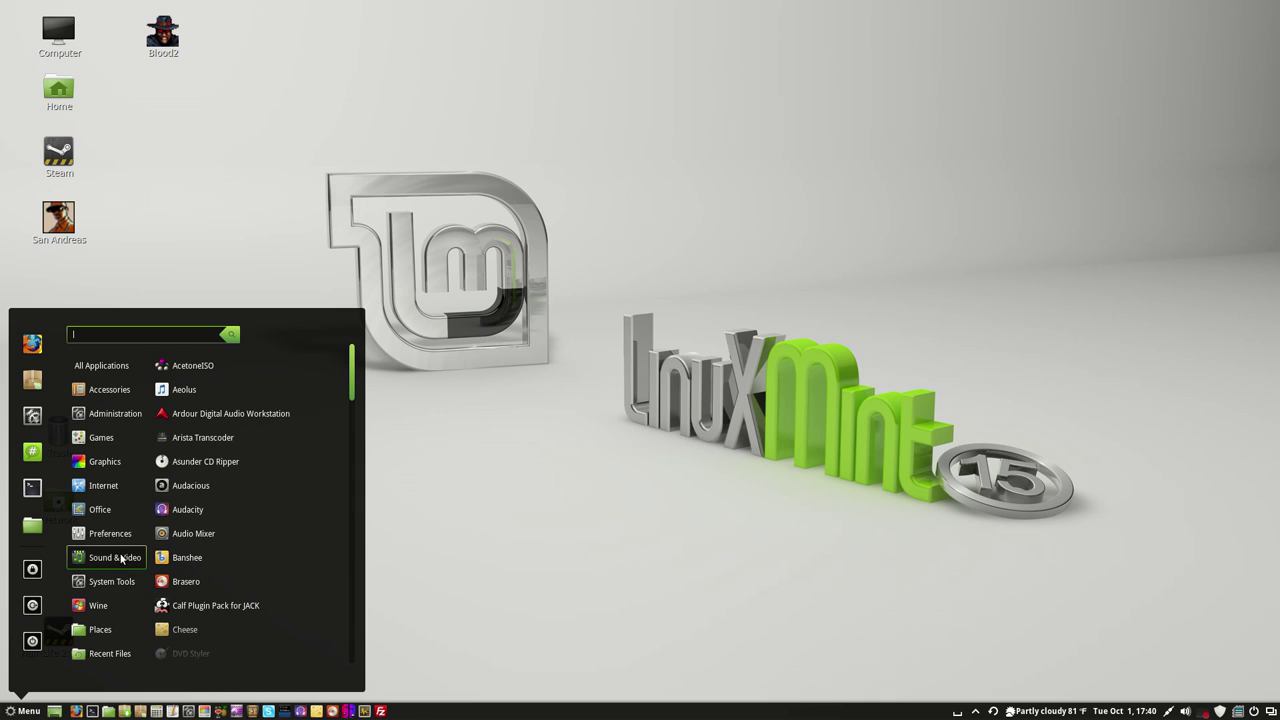
scroll(208, 570, down, 5)
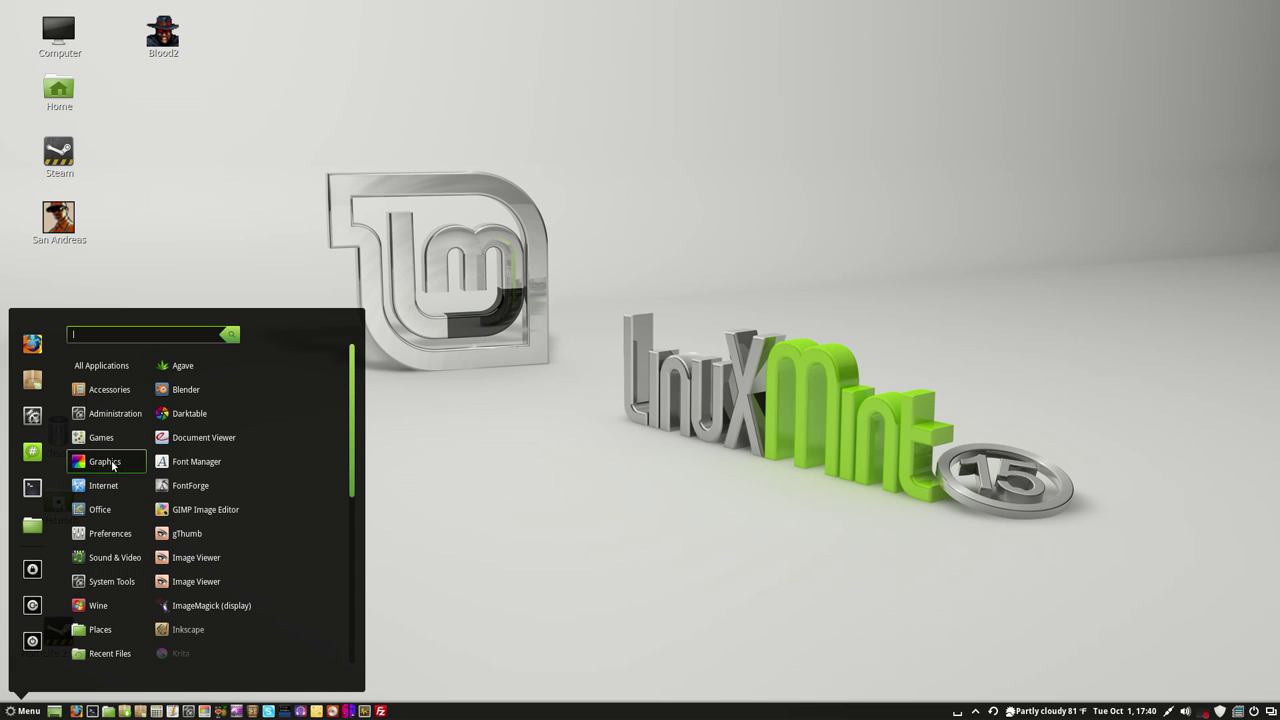
Look through the full list of installed Games in the application menu, and close the menu
scroll(208, 461, down, 3)
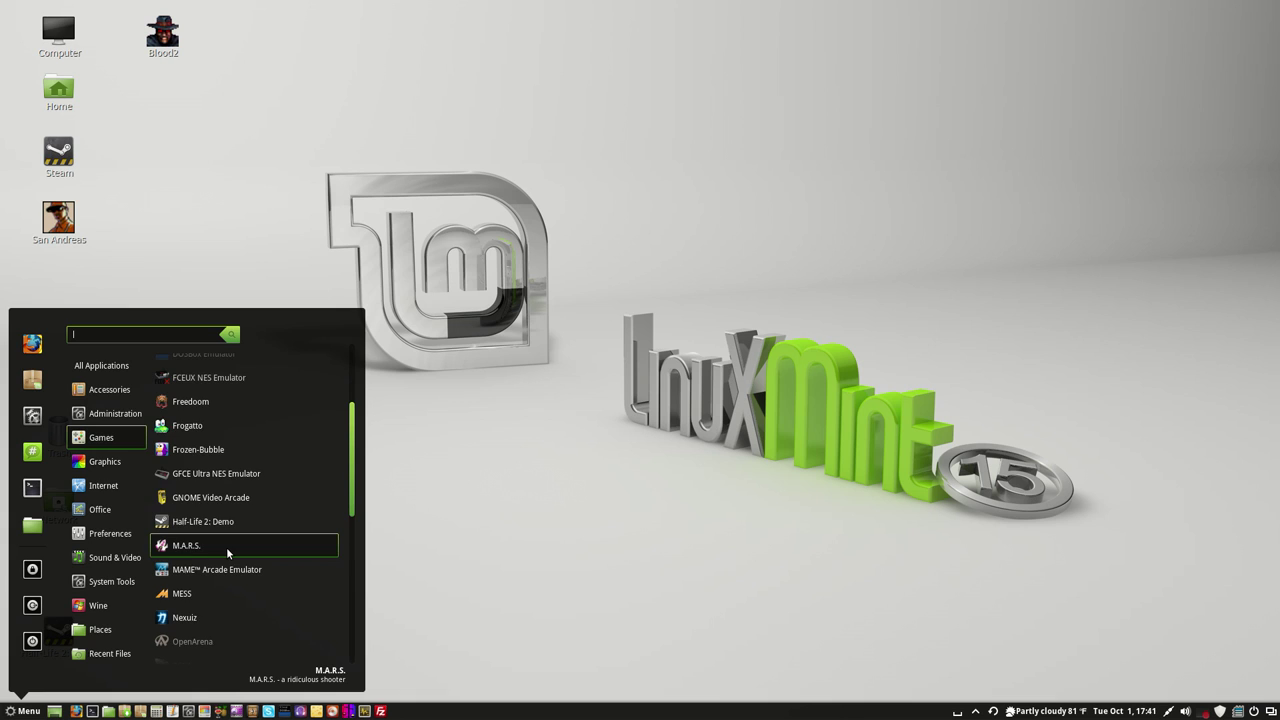
scroll(226, 547, down, 2)
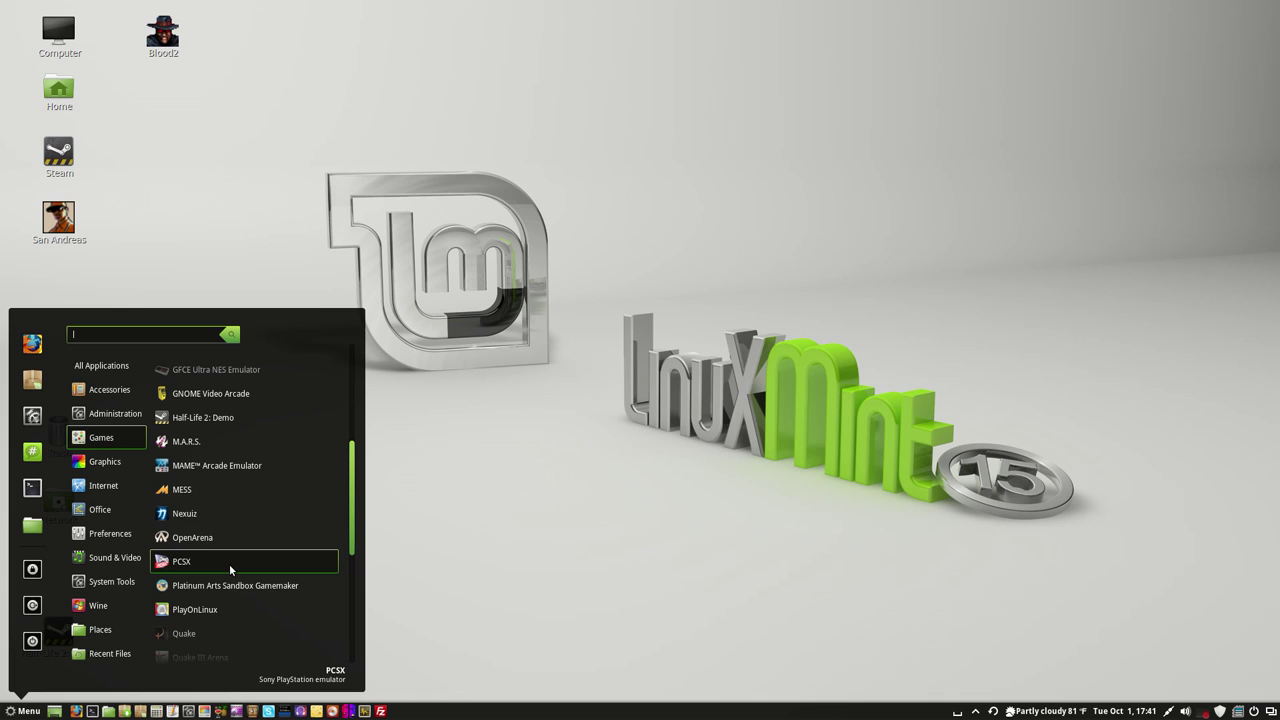
scroll(229, 564, down, 3)
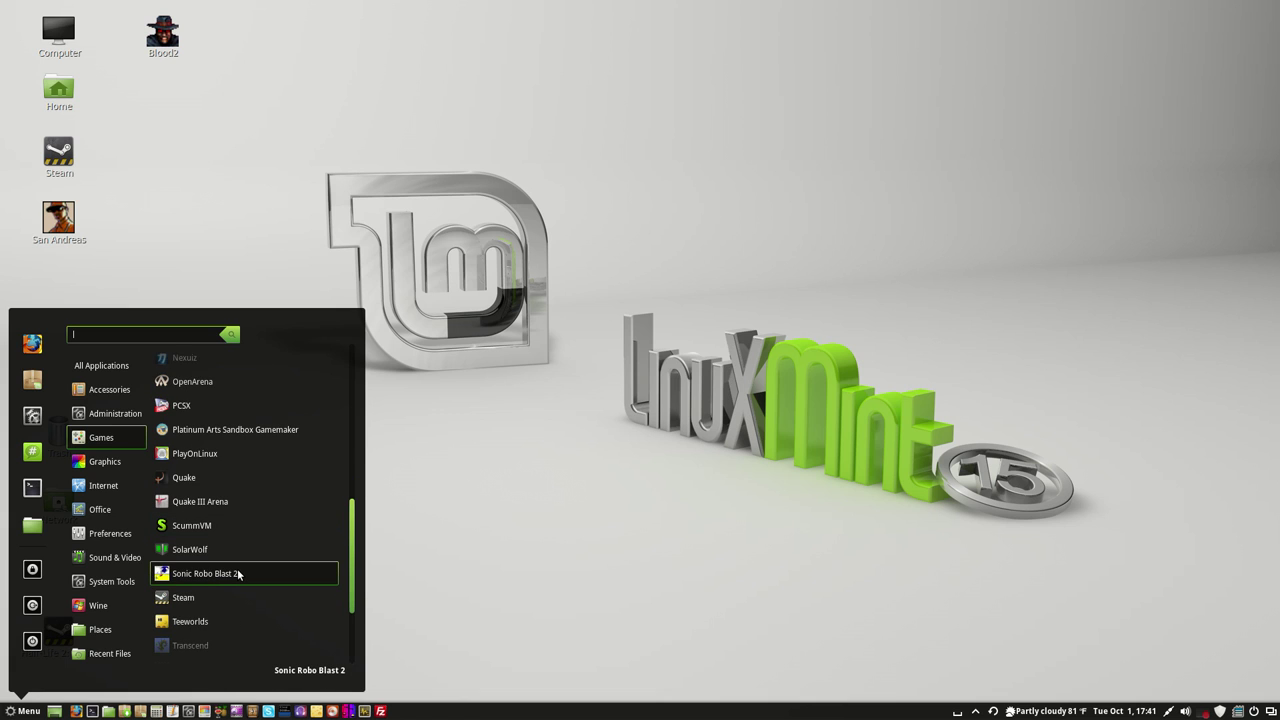
scroll(237, 573, down, 3)
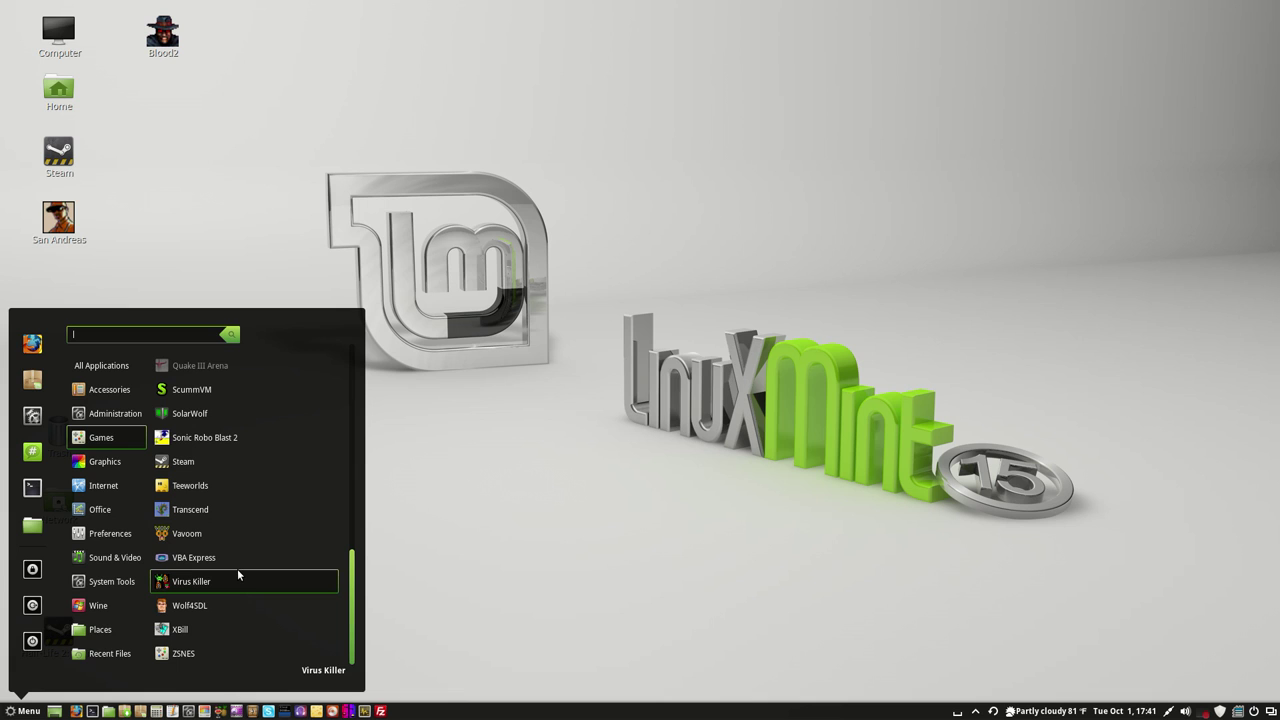
scroll(240, 578, up, 6)
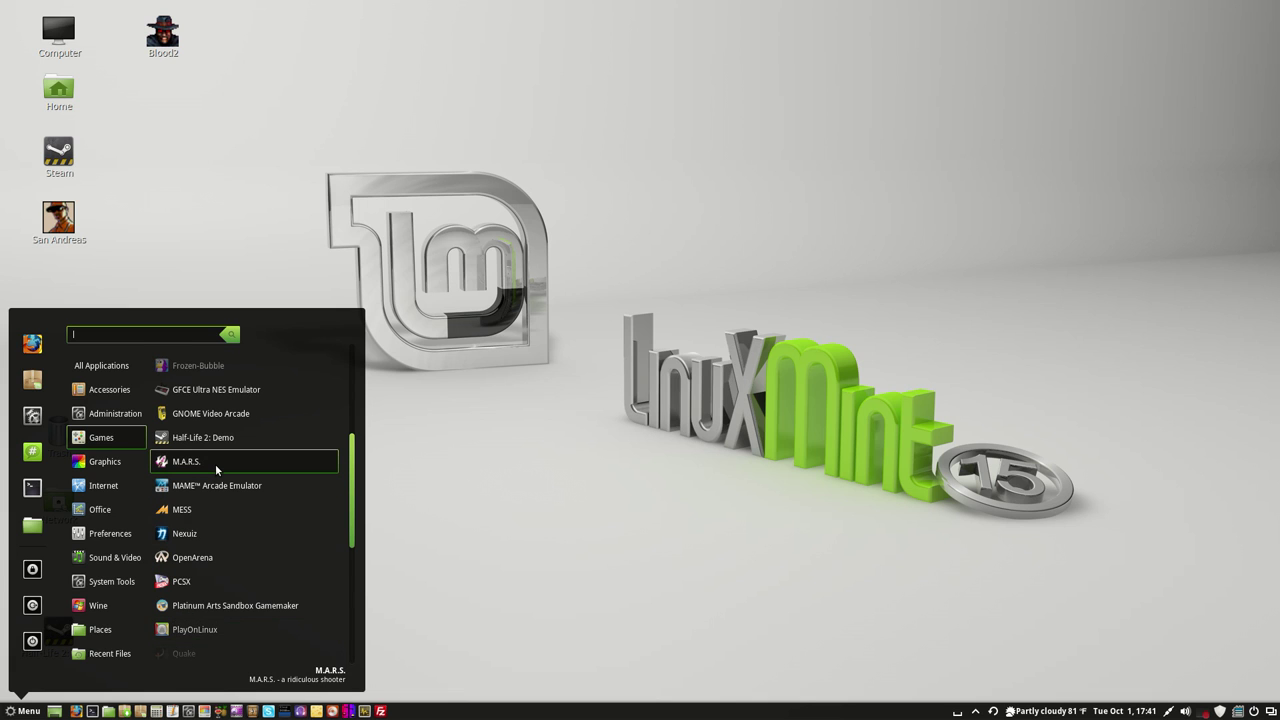
scroll(216, 468, up, 3)
scroll(215, 468, up, 2)
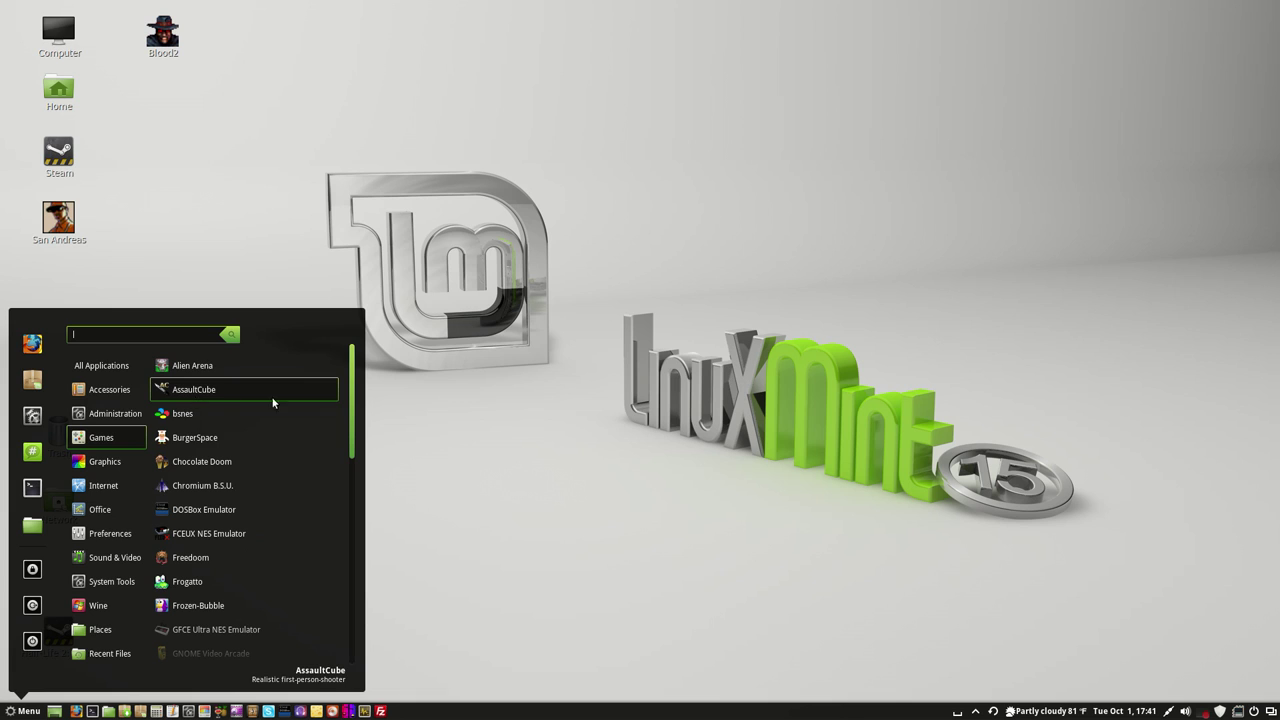
click(527, 406)
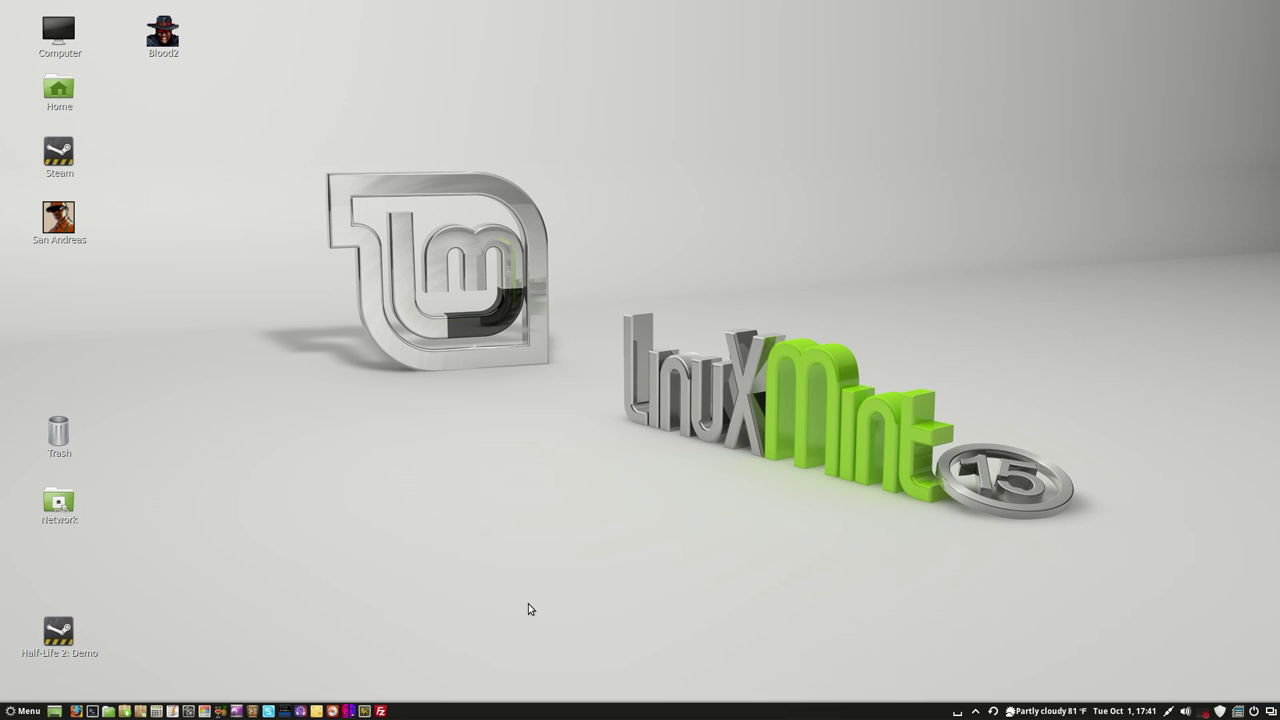
Open a Terminal, view the running processes with "top", and quit it and exit the Terminal
click(92, 711)
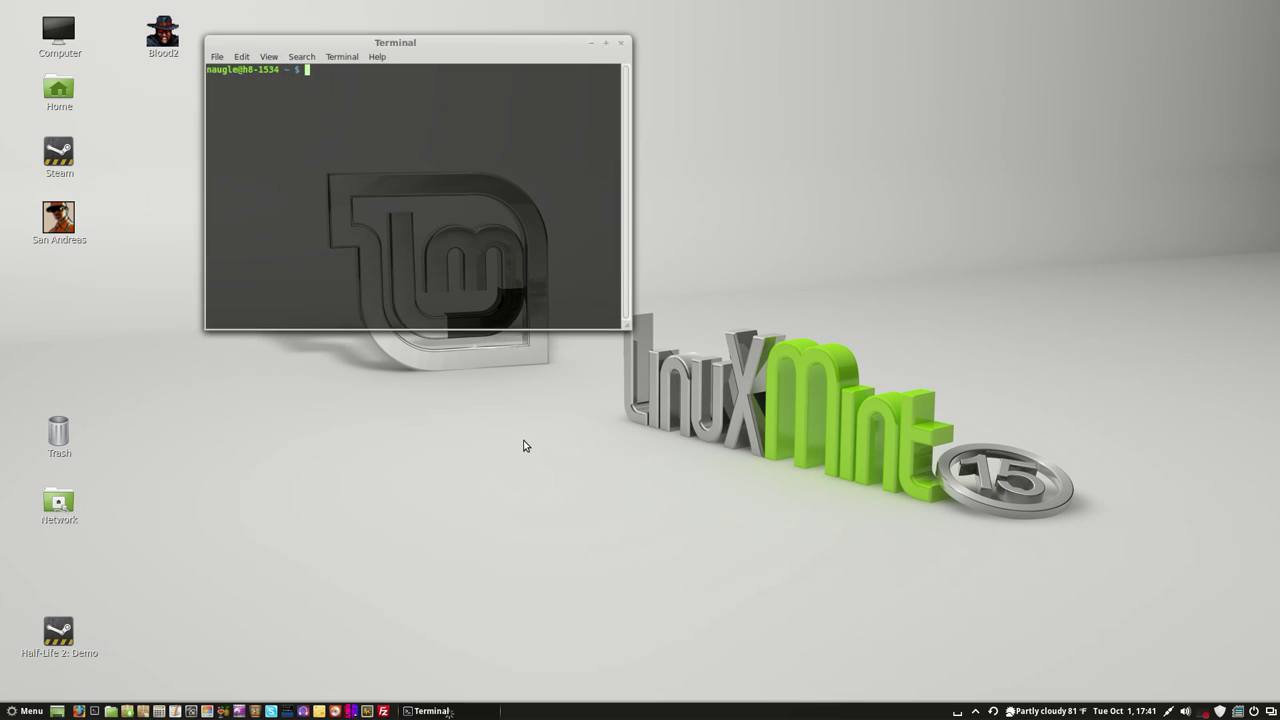
text(top)
key(Return)
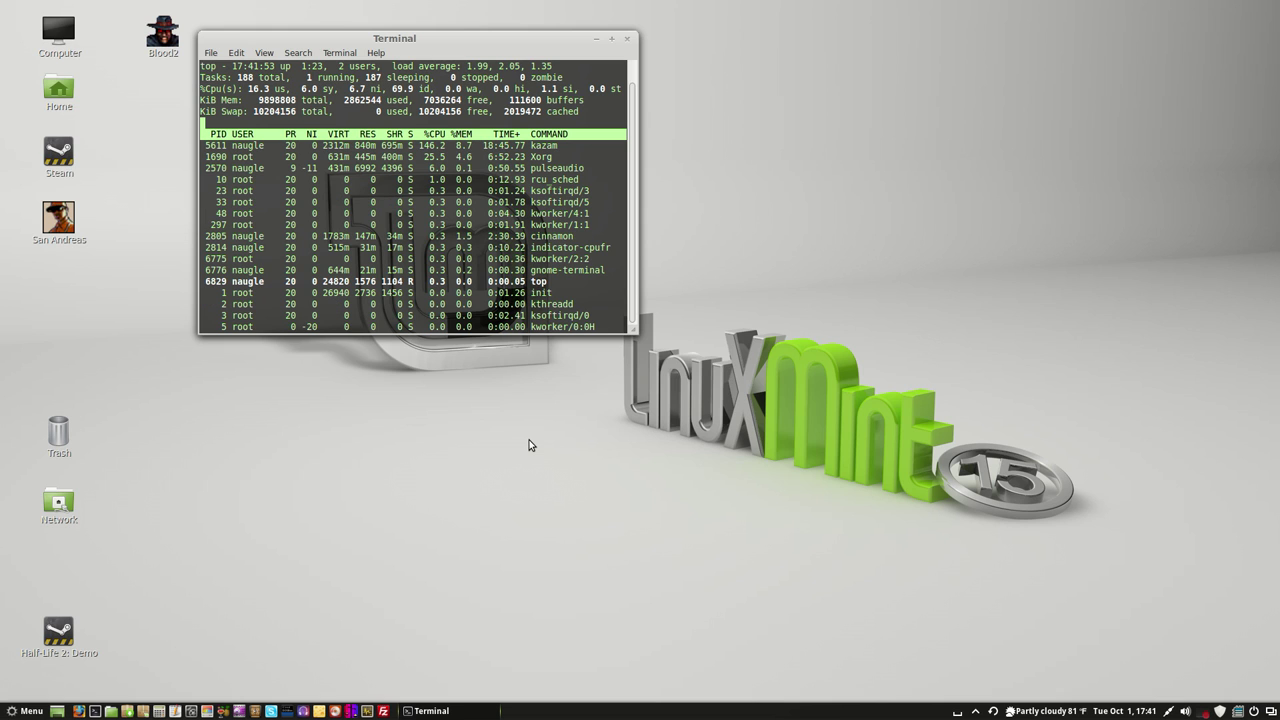
text(qexit)
key(Return)
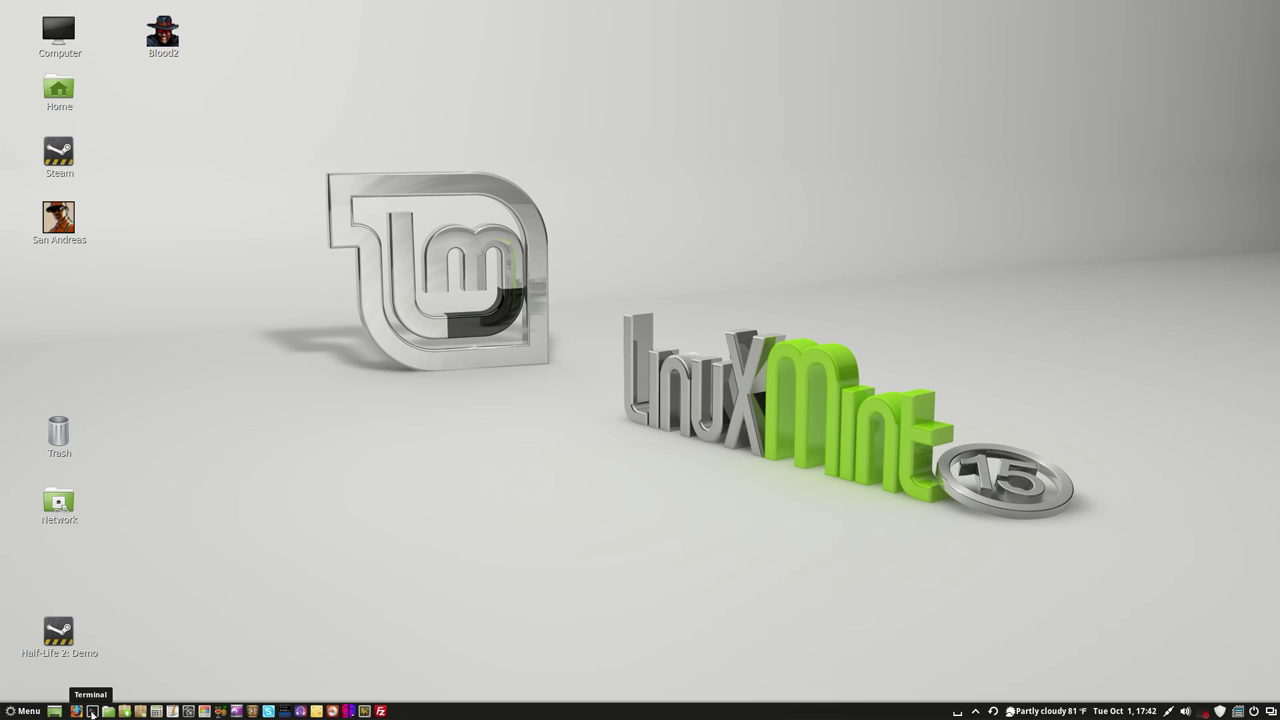
Open a new Terminal and run "sudo apt-get", entering the account password for sudo
click(91, 712)
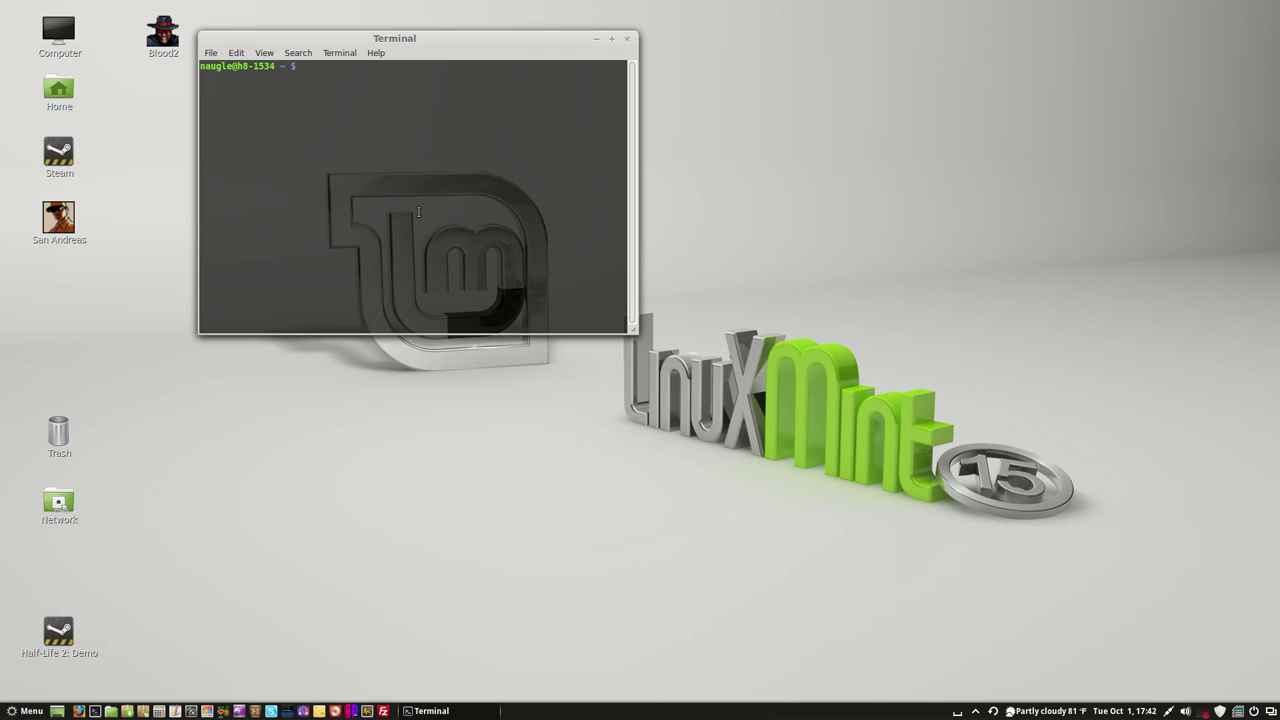
text(sudo apt-ger)
key(BackSpace)
text(t)
key(Return)
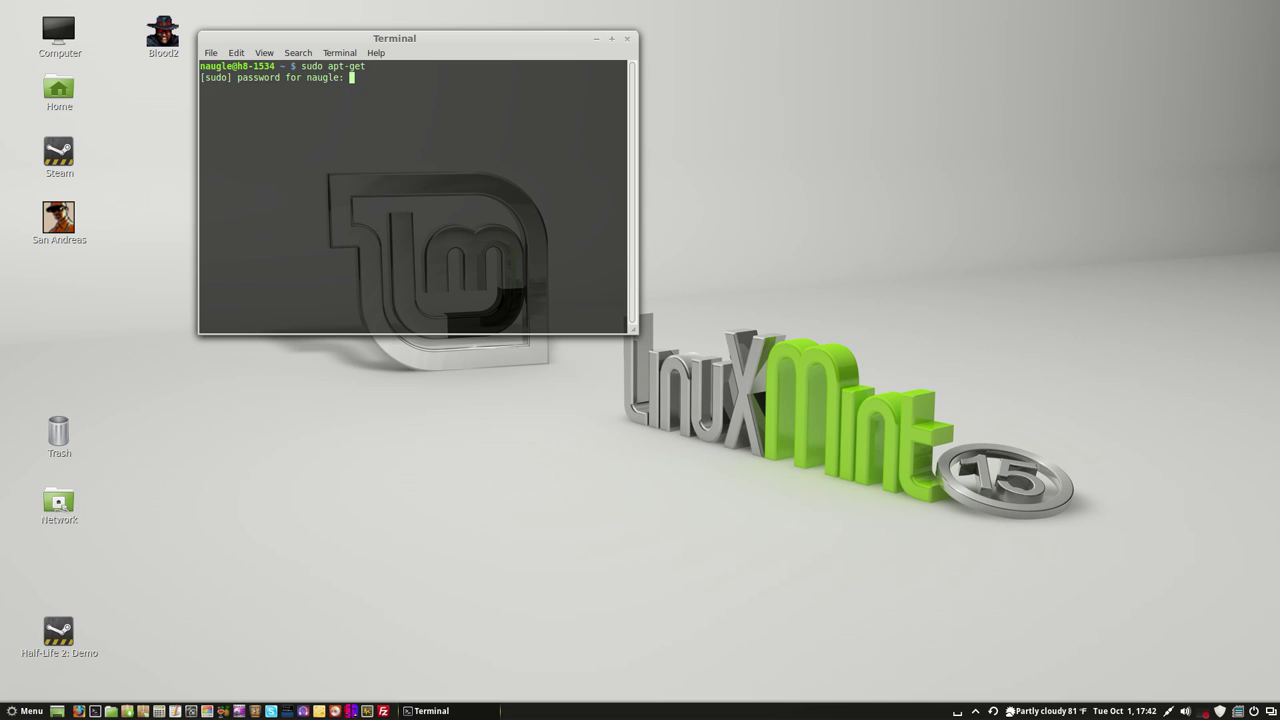
key(Return)
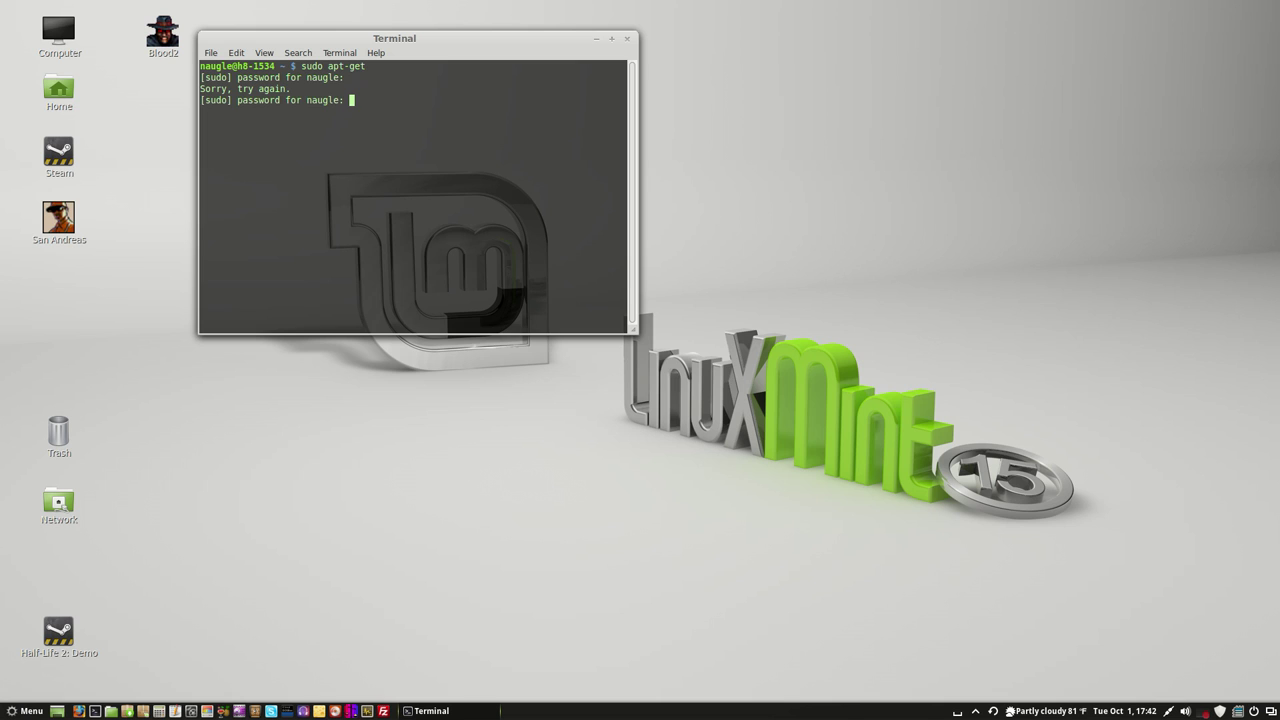
key(Return)
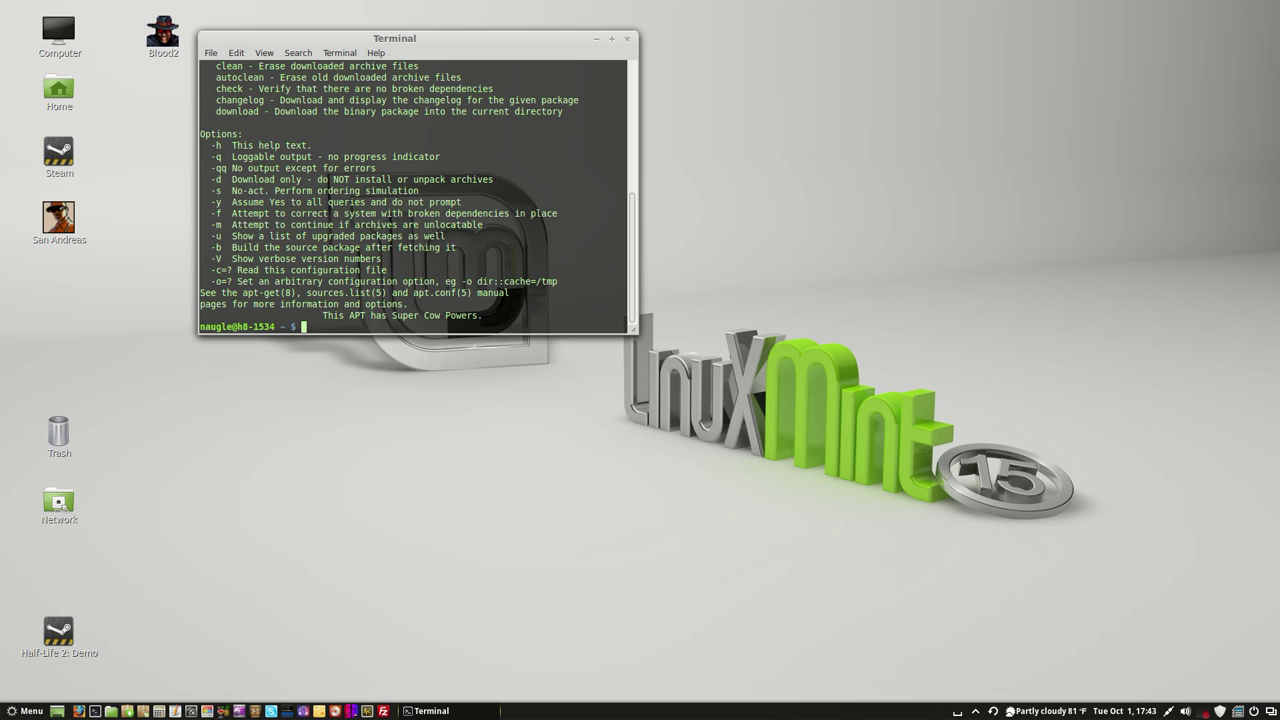
Read through the usage, commands and options in the apt-get help text
scroll(468, 256, up, 6)
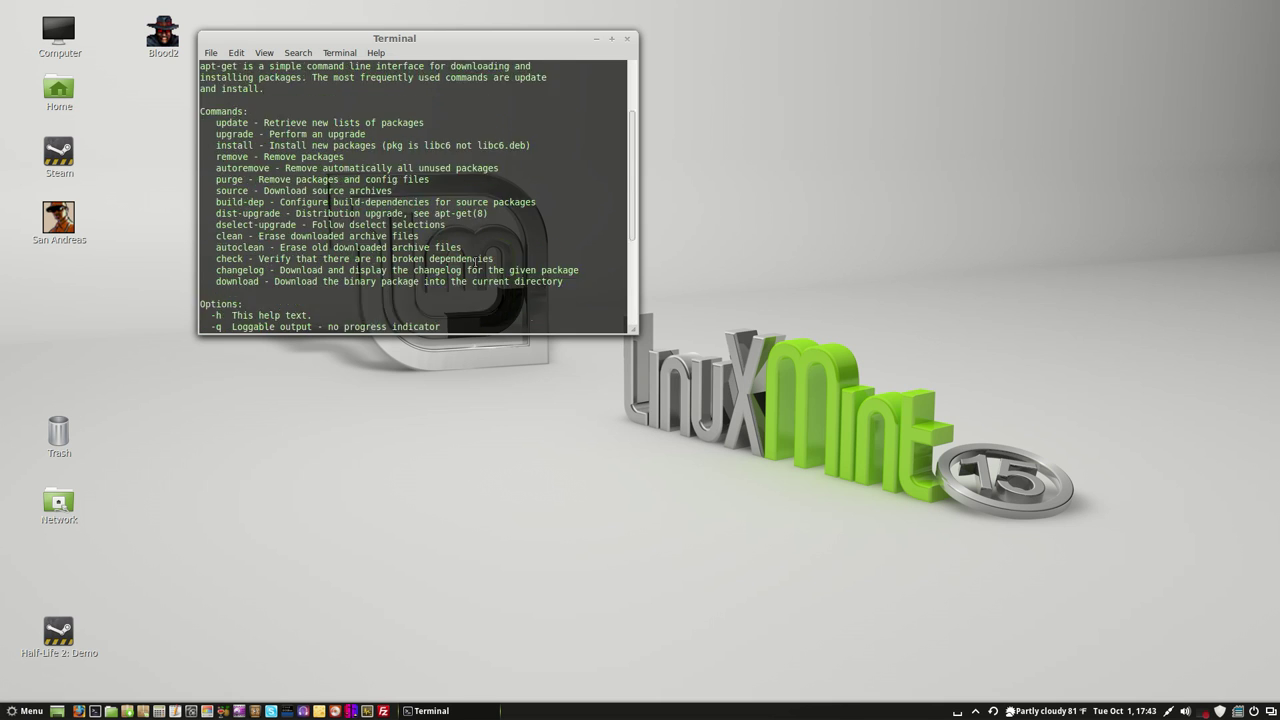
scroll(476, 262, up, 1)
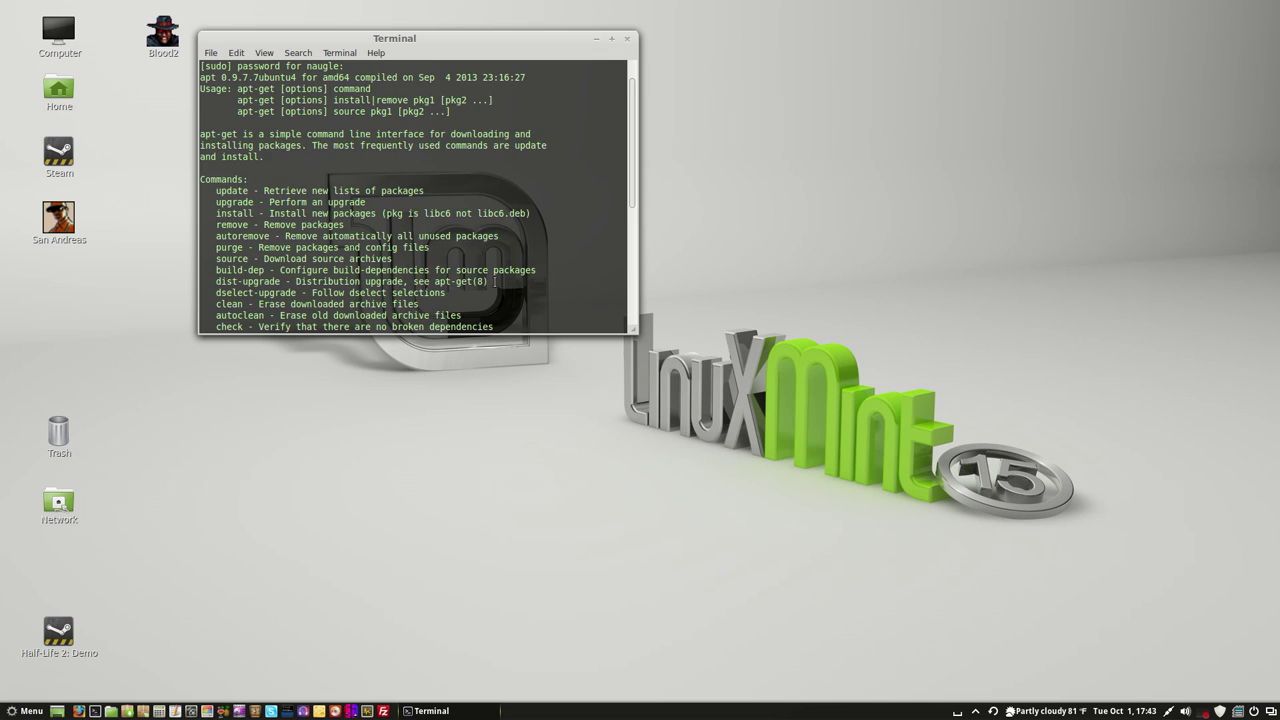
scroll(494, 282, down, 1)
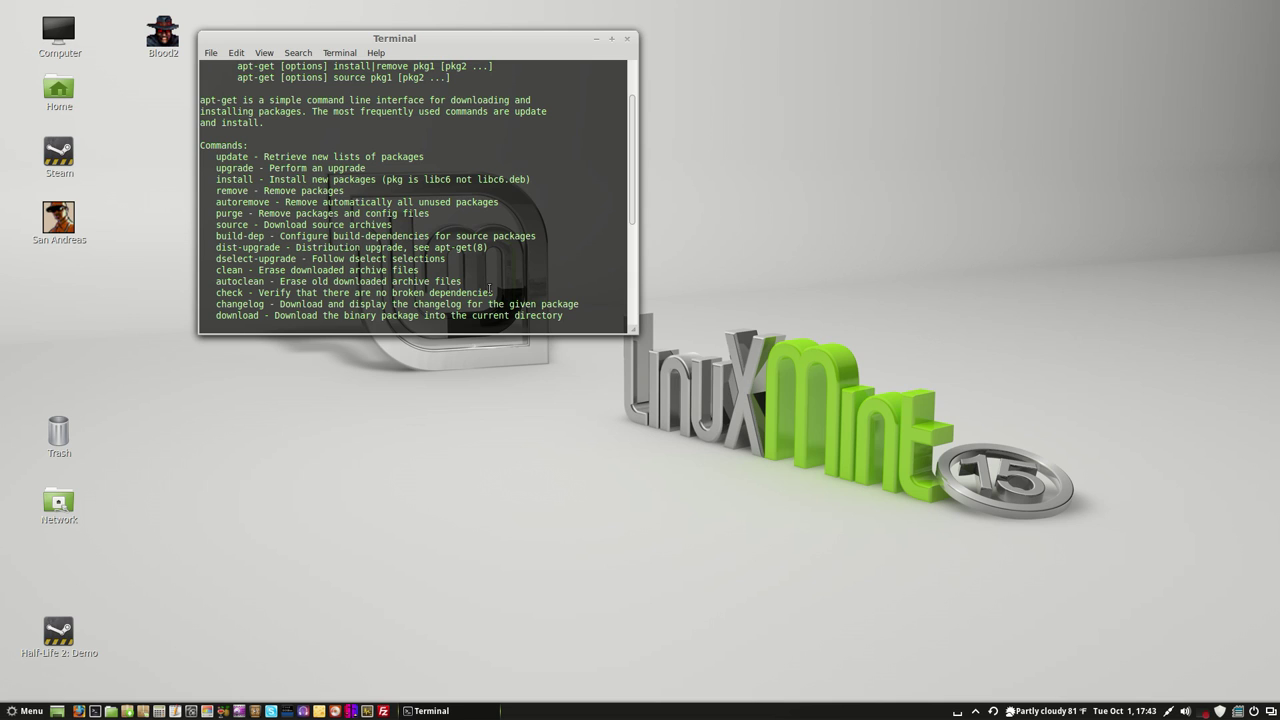
scroll(489, 289, up, 2)
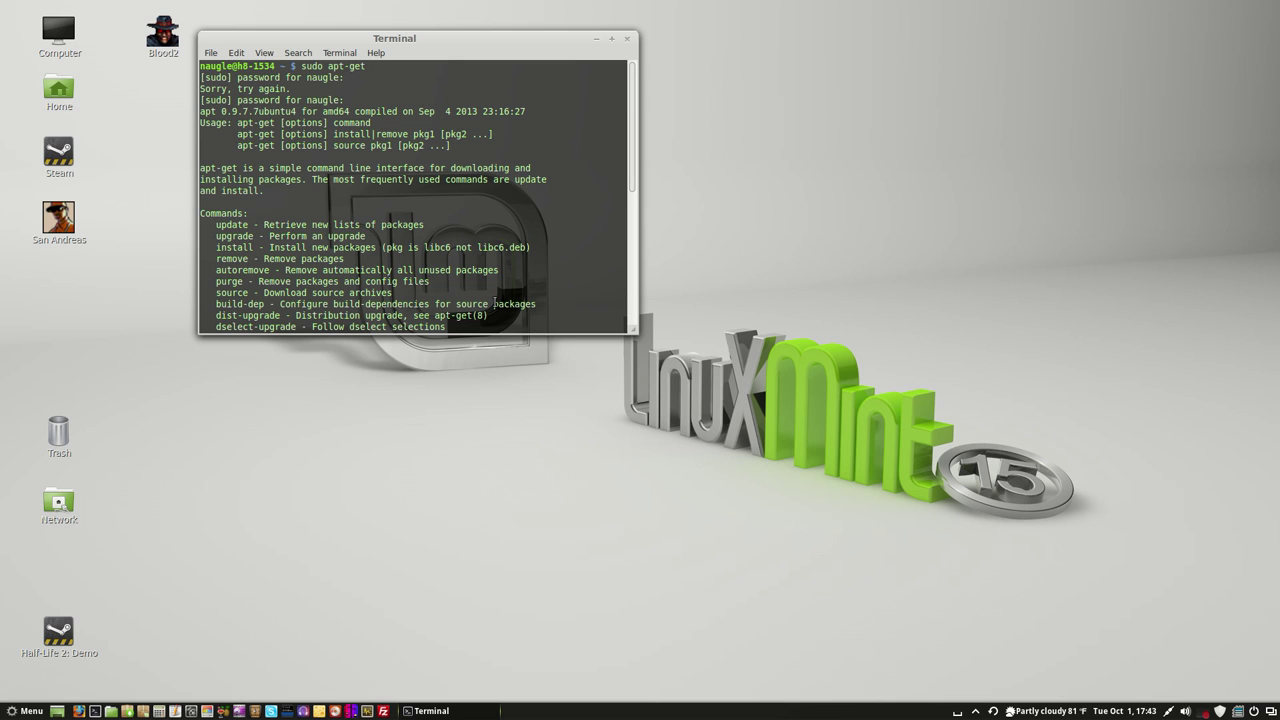
scroll(495, 302, down, 2)
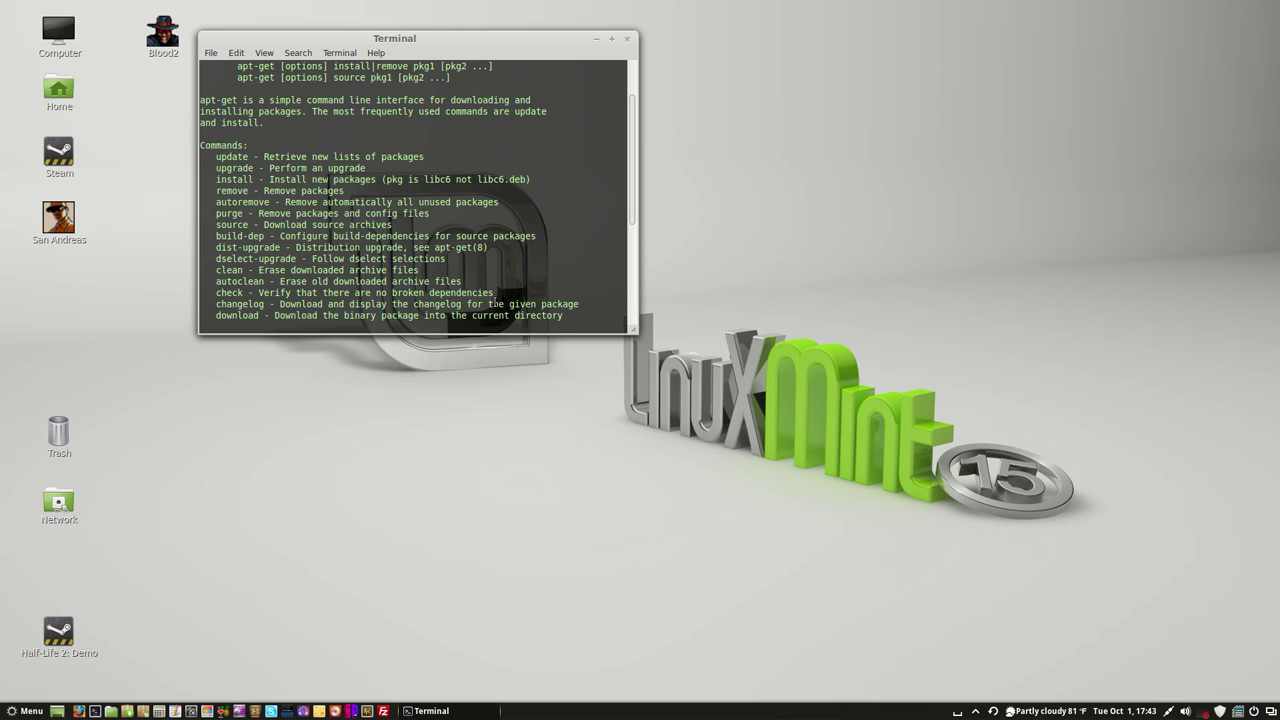
scroll(494, 302, down, 2)
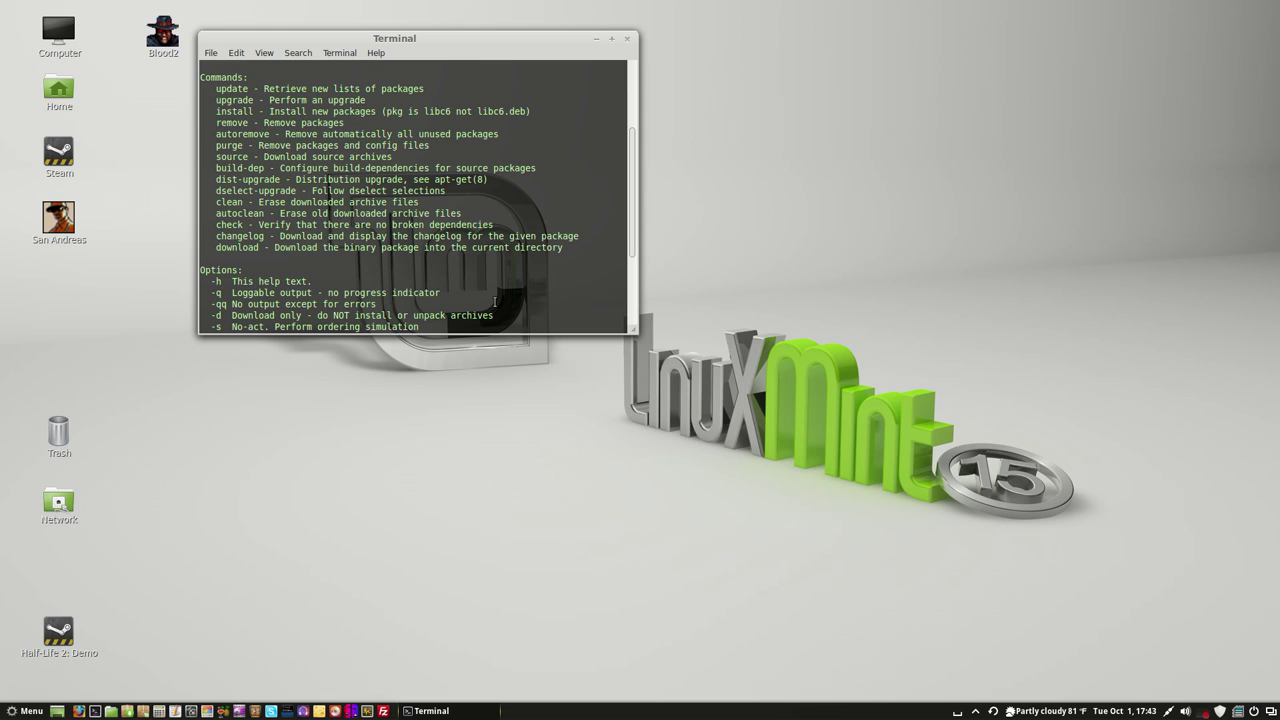
scroll(494, 302, down, 2)
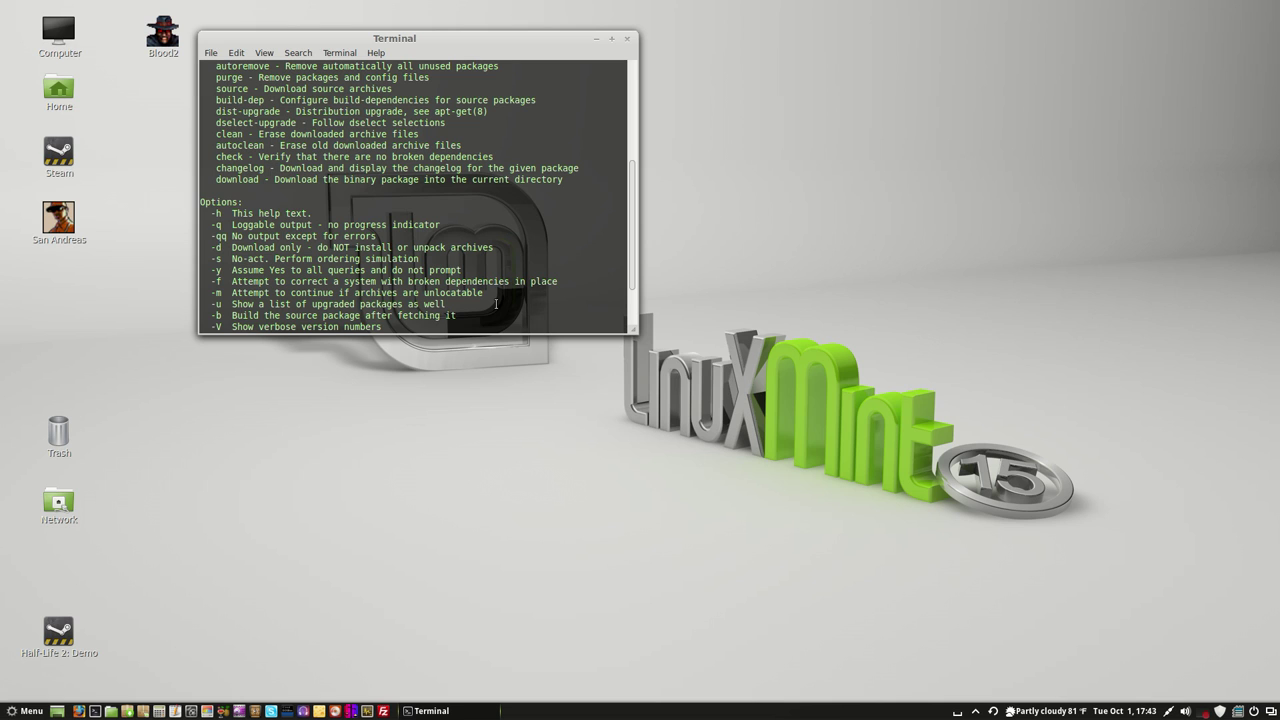
scroll(495, 303, down, 1)
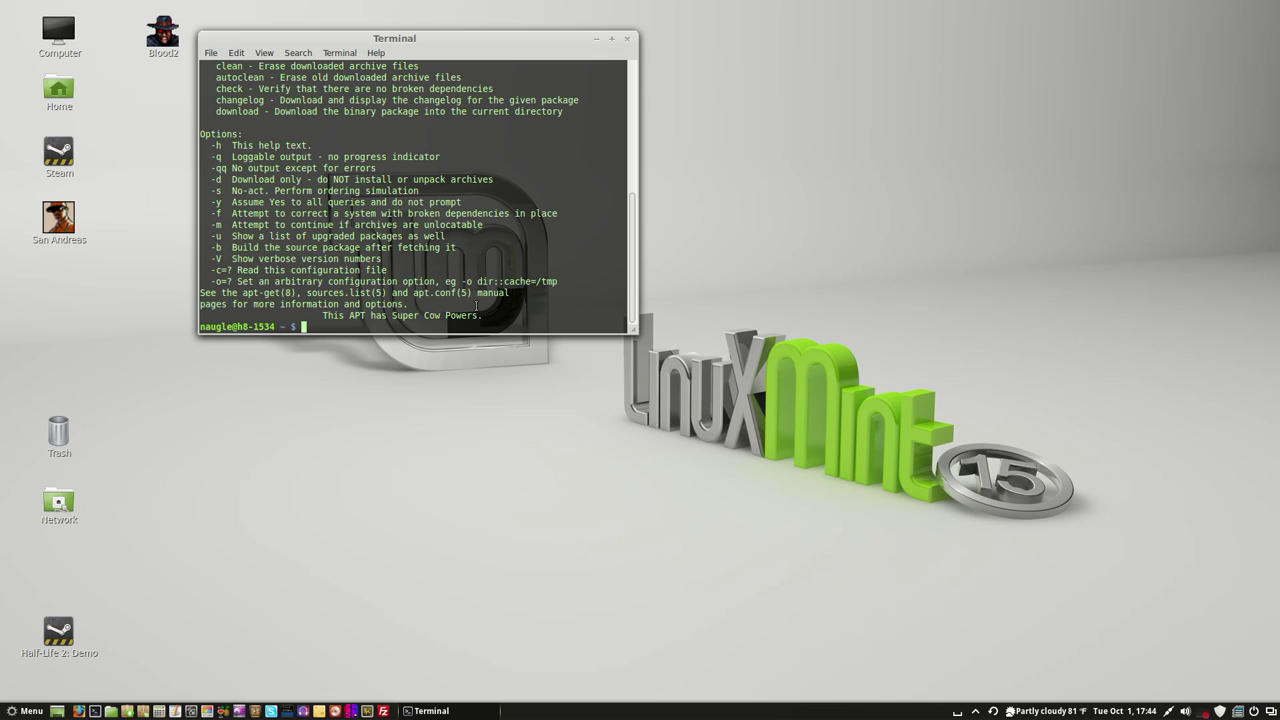
Refresh the package lists by running "sudo apt-get update" in the Terminal
text(su)
text(do apt-)
text(get updat)
text(e)
key(Return)
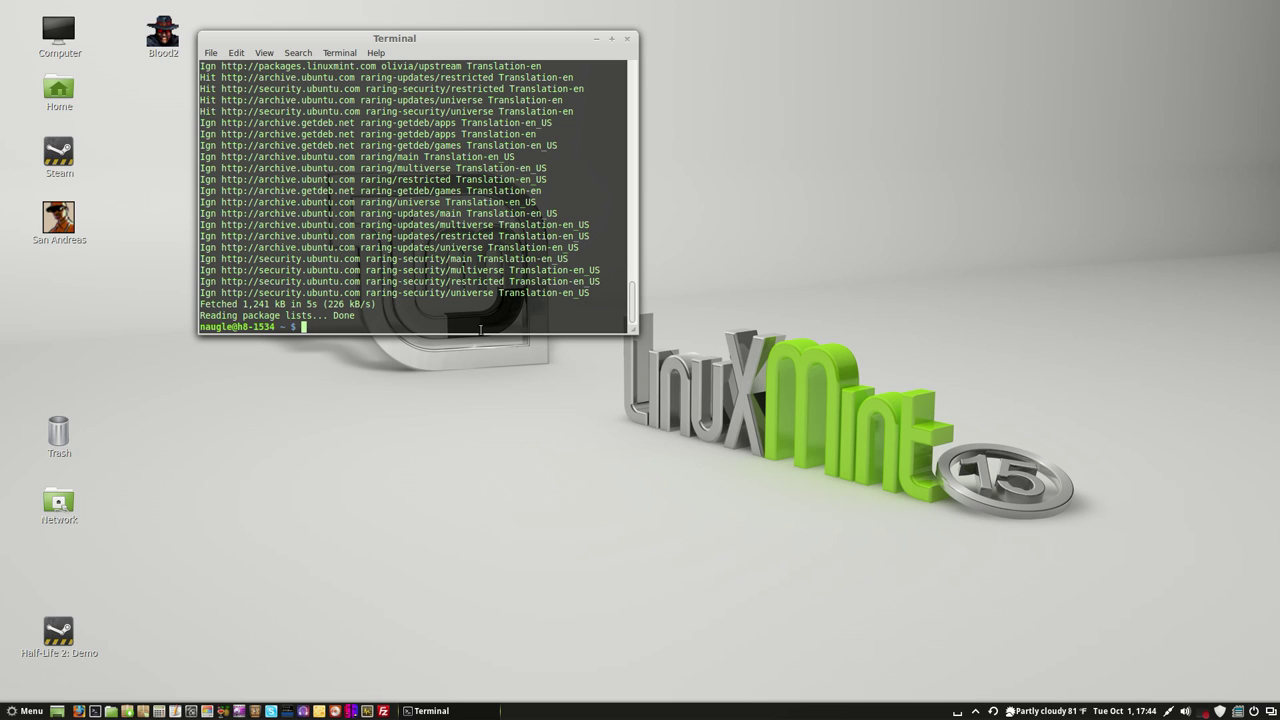
Upgrade the installed packages with "sudo apt-get upgrade", answering "y" to continue
text(sudo apt-get upgrade)
key(Return)
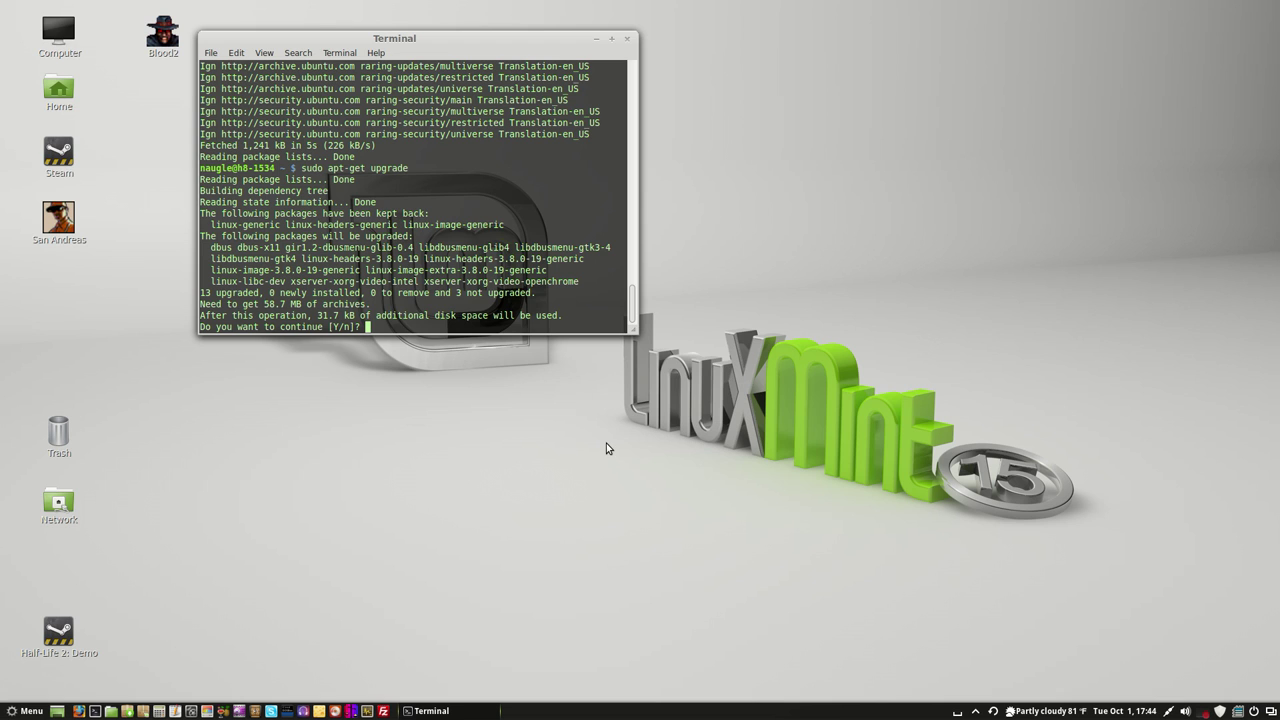
text(y)
key(Return)
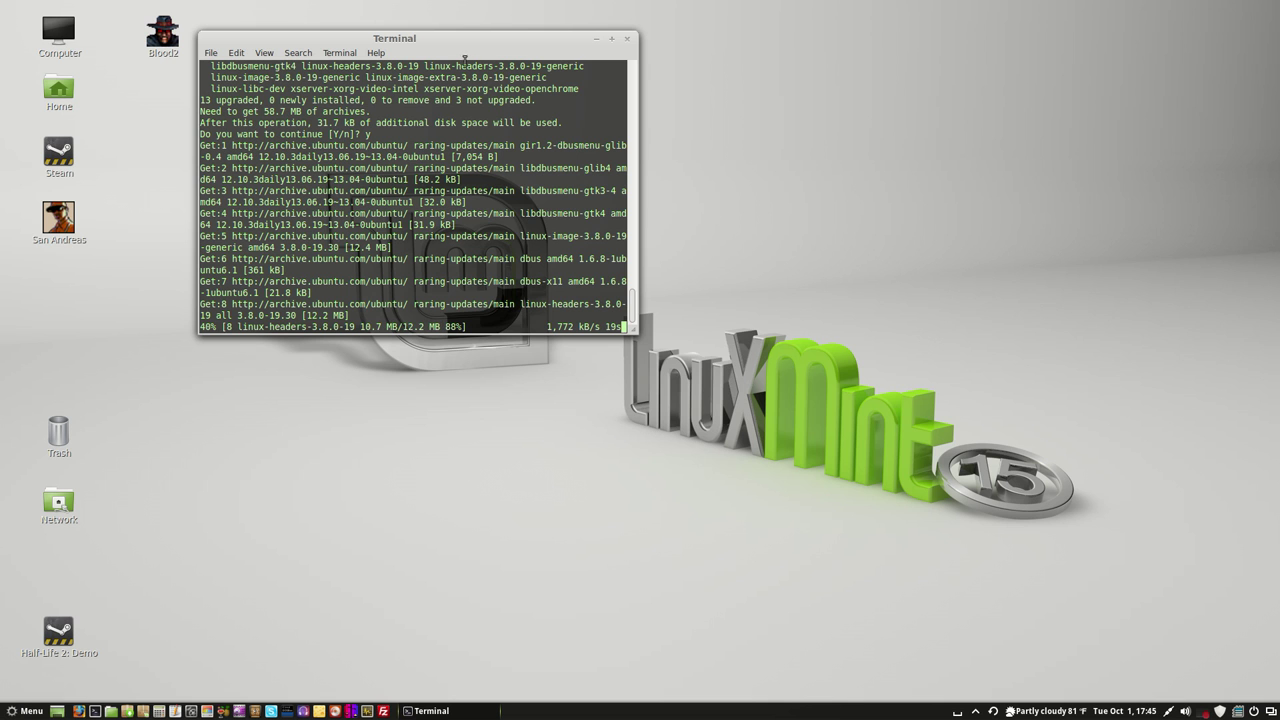
Enlarge the Terminal window and place it near the centre of the desktop
drag(469, 46, 831, 277)
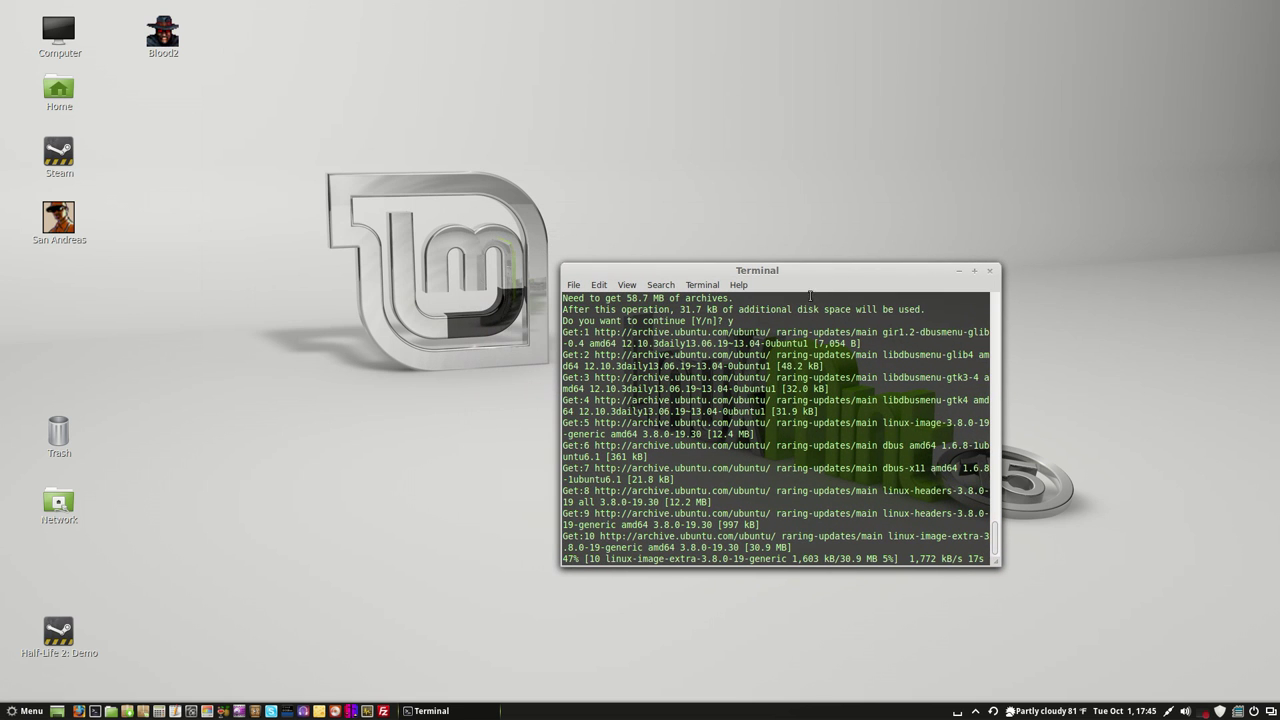
drag(1000, 566, 1148, 667)
drag(936, 275, 622, 98)
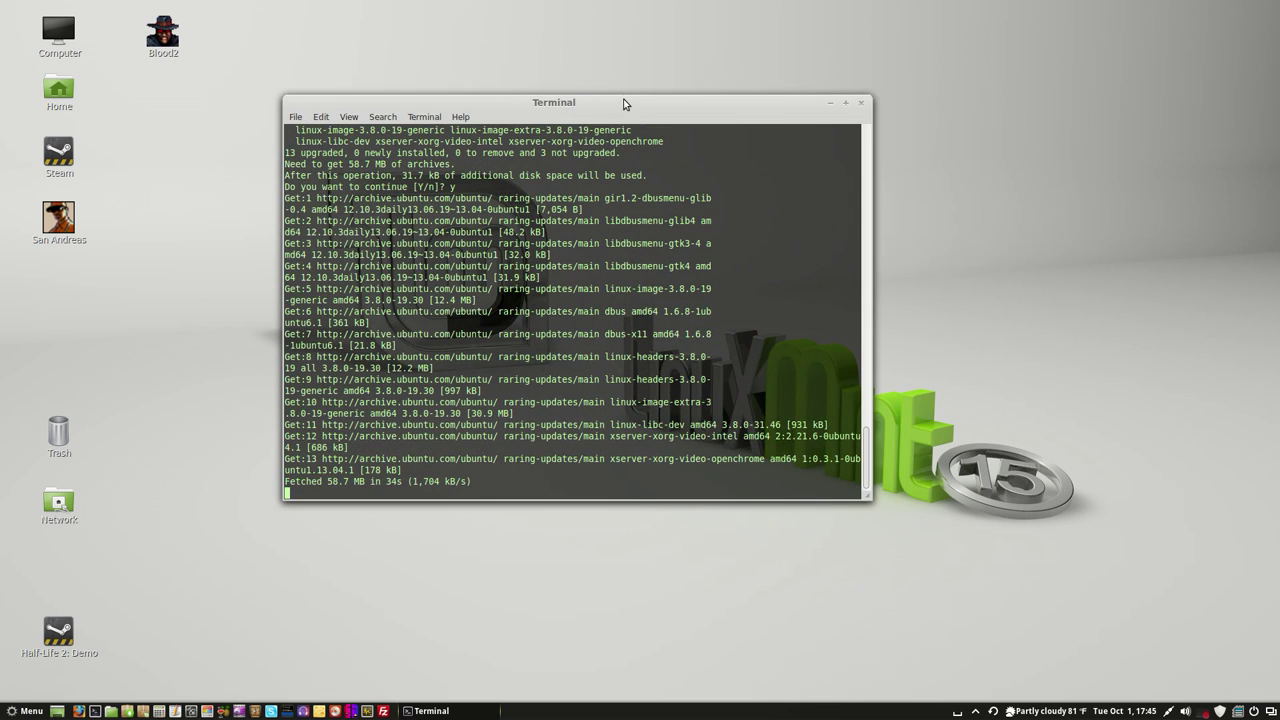
Open the Default profile's preferences, look at its colors, and set the transparent background's shading to about 70%
click(424, 118)
mouse_move(321, 117)
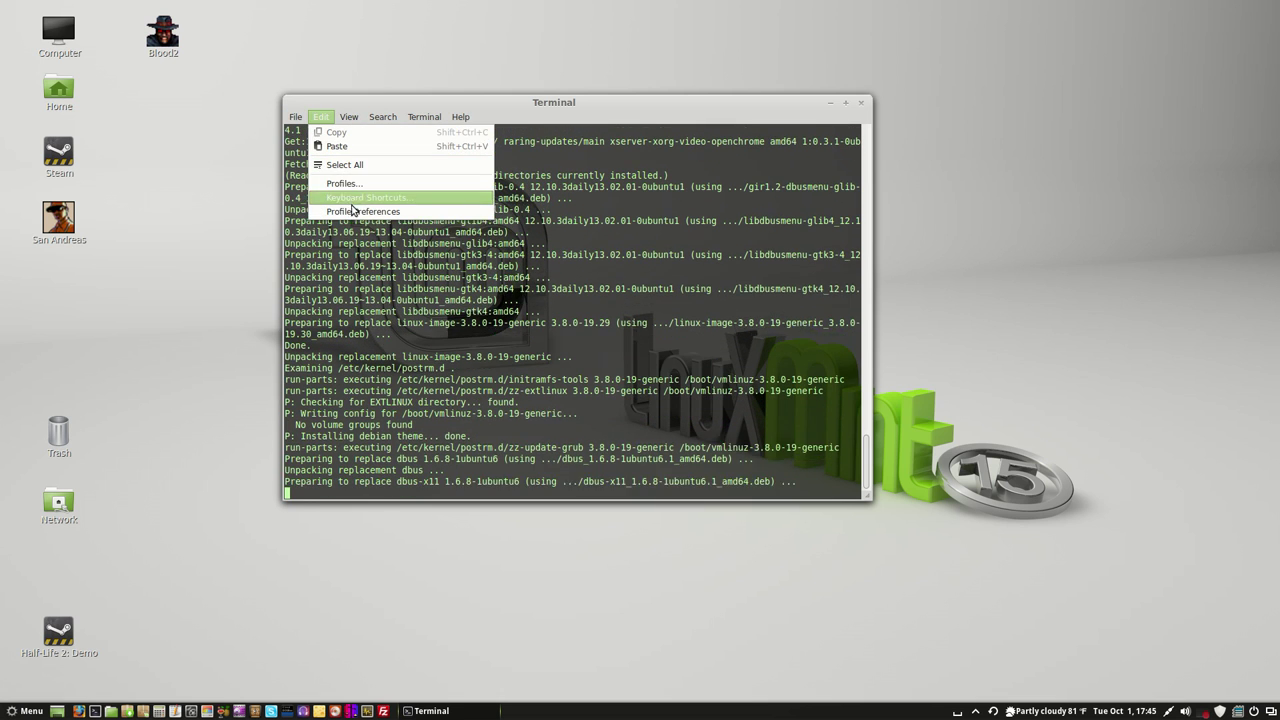
mouse_move(397, 120)
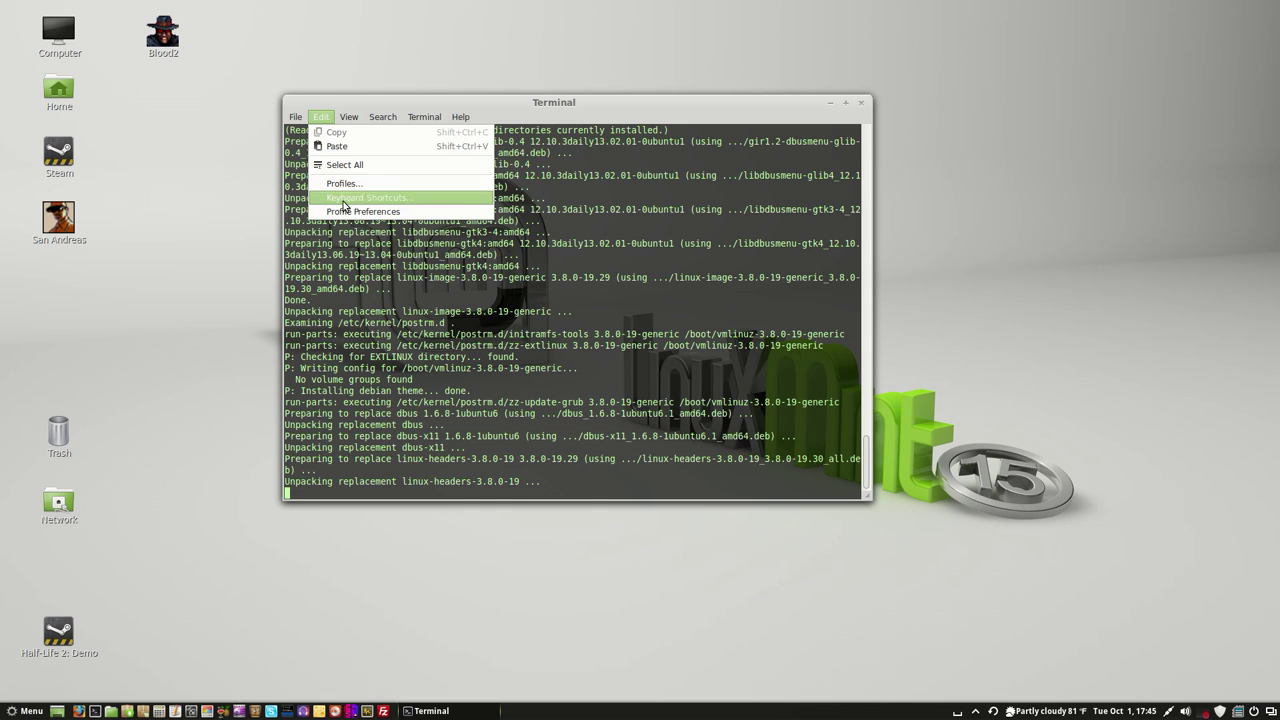
click(348, 212)
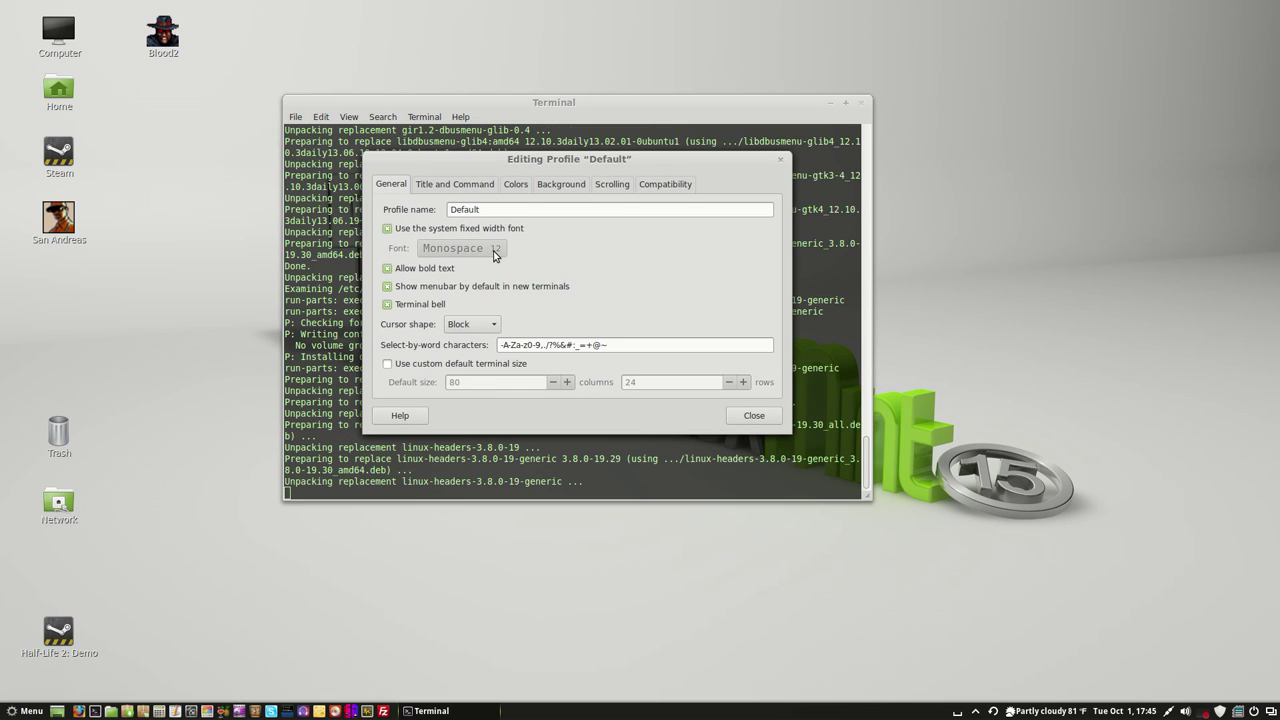
click(512, 187)
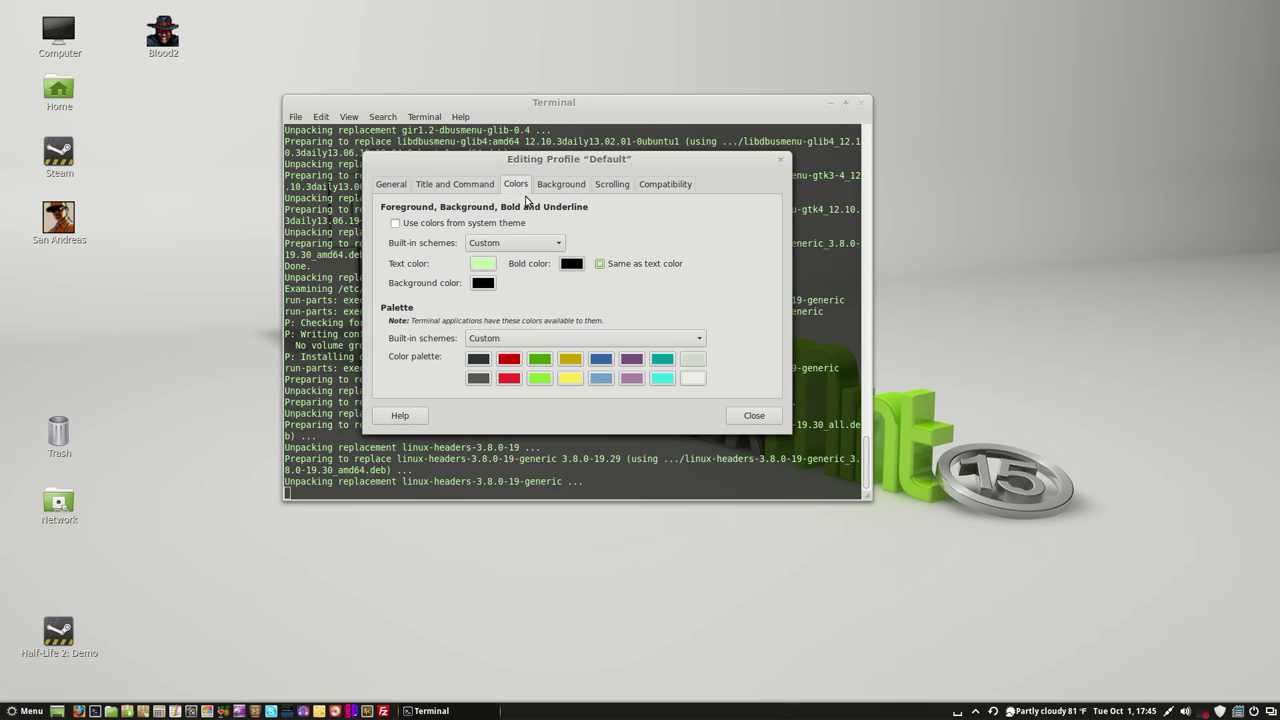
click(563, 186)
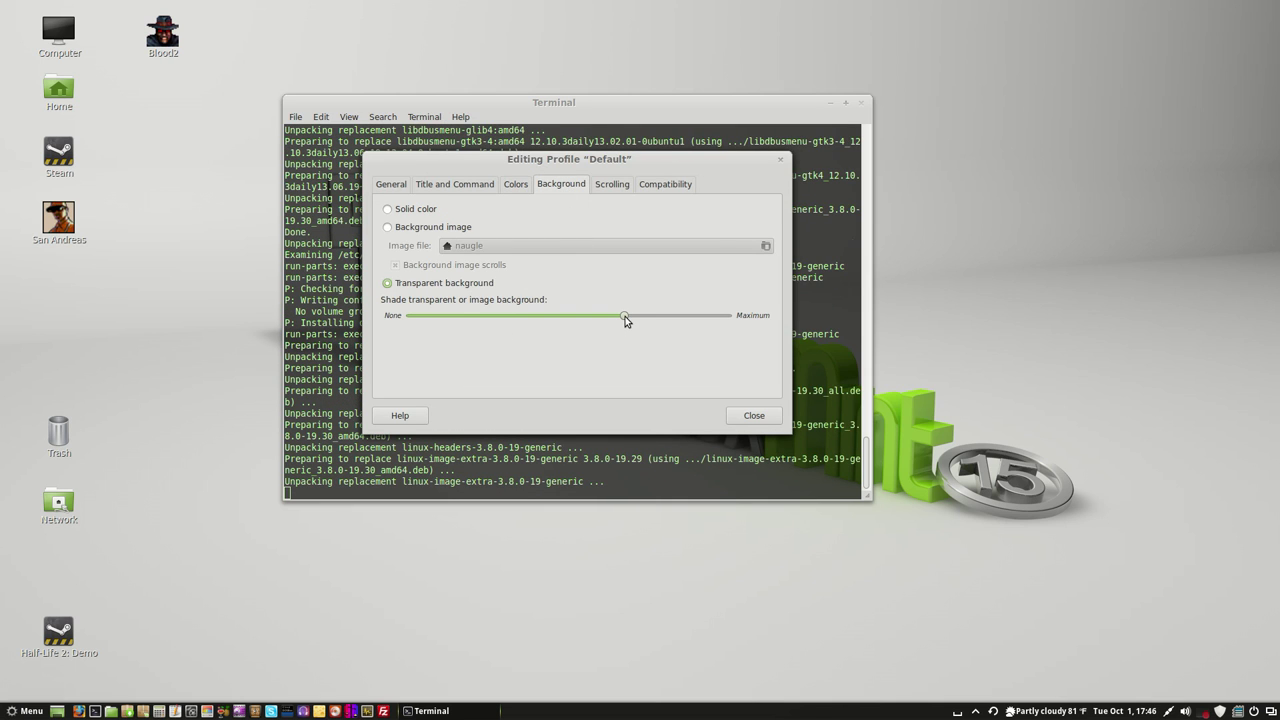
drag(625, 317, 638, 350)
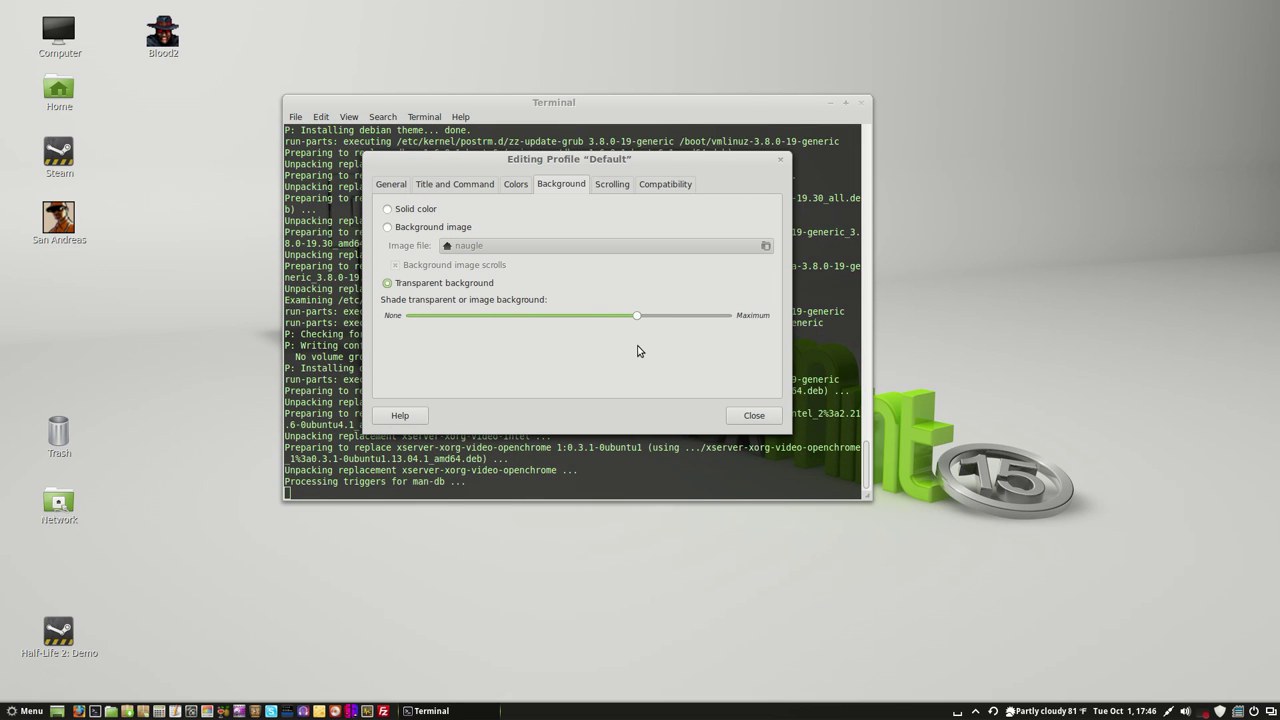
drag(638, 322, 633, 322)
View the Default profile's color and scrolling settings, and close the profile preferences
click(512, 185)
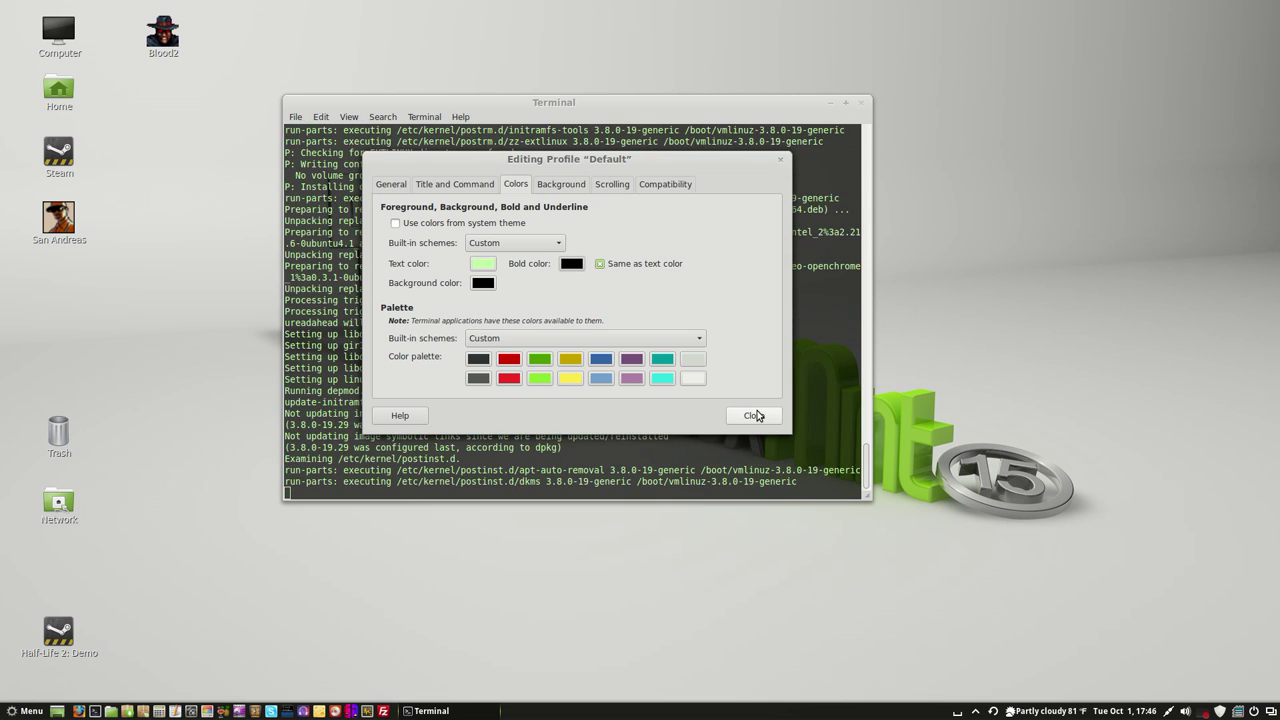
click(612, 185)
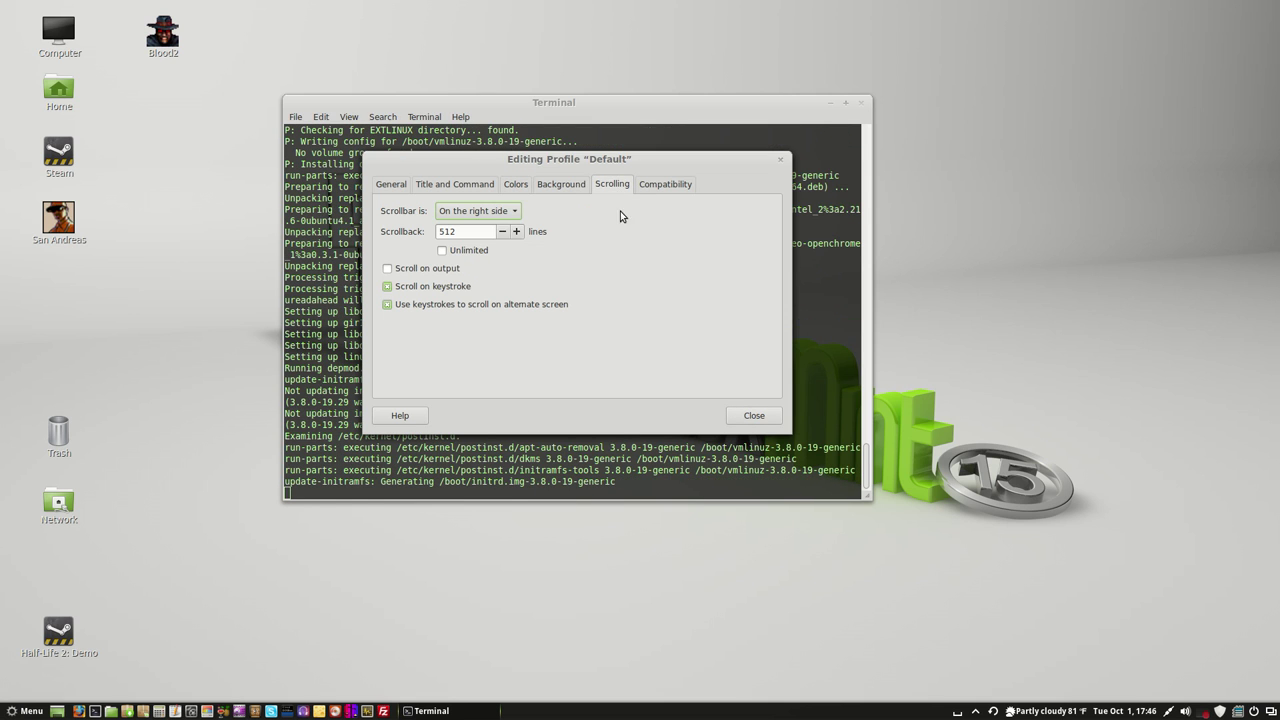
click(753, 416)
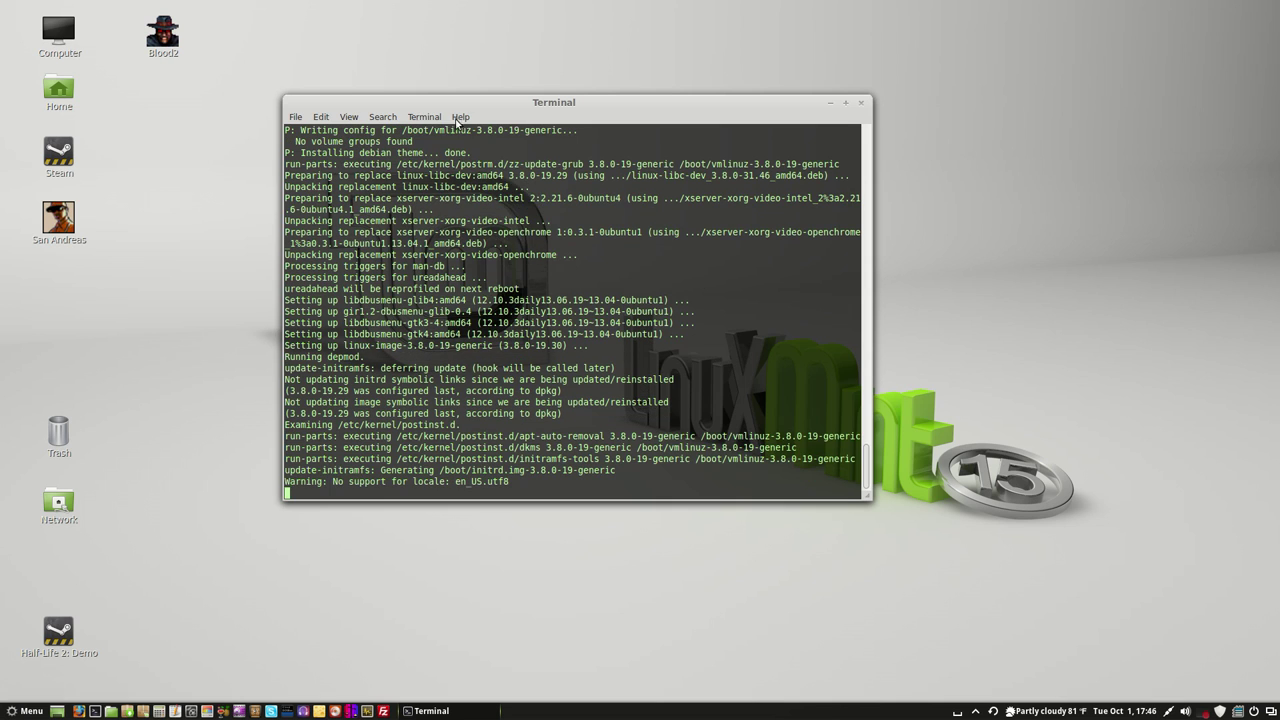
In the Default profile, try maximum background shading with the Terminal moved aside, set the shading back to about 70%, and close the preferences
click(428, 116)
mouse_move(378, 119)
mouse_move(320, 117)
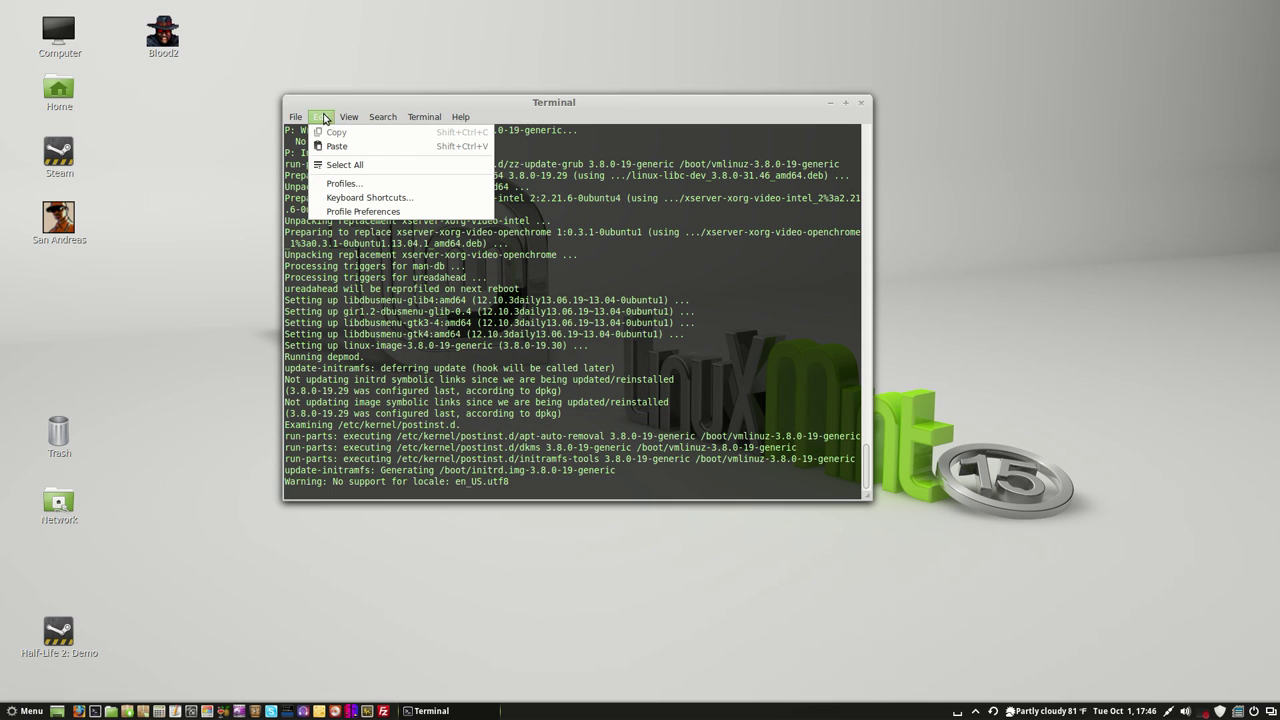
click(352, 214)
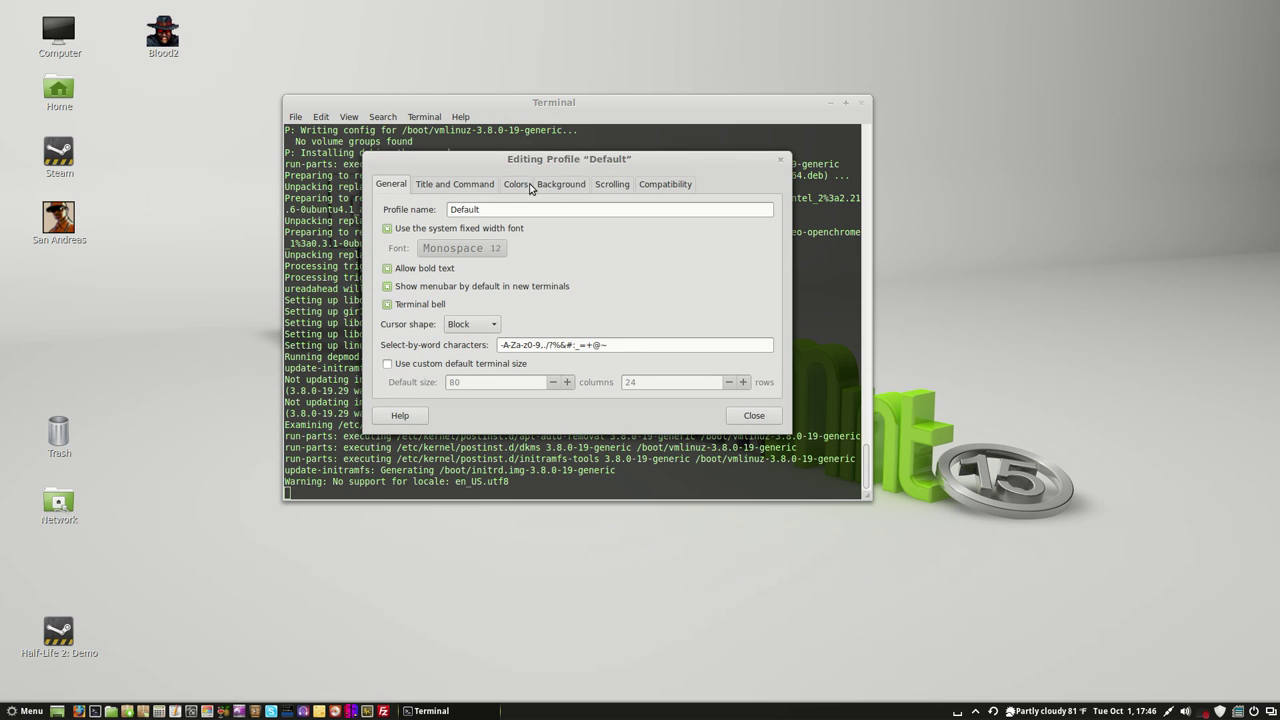
click(560, 186)
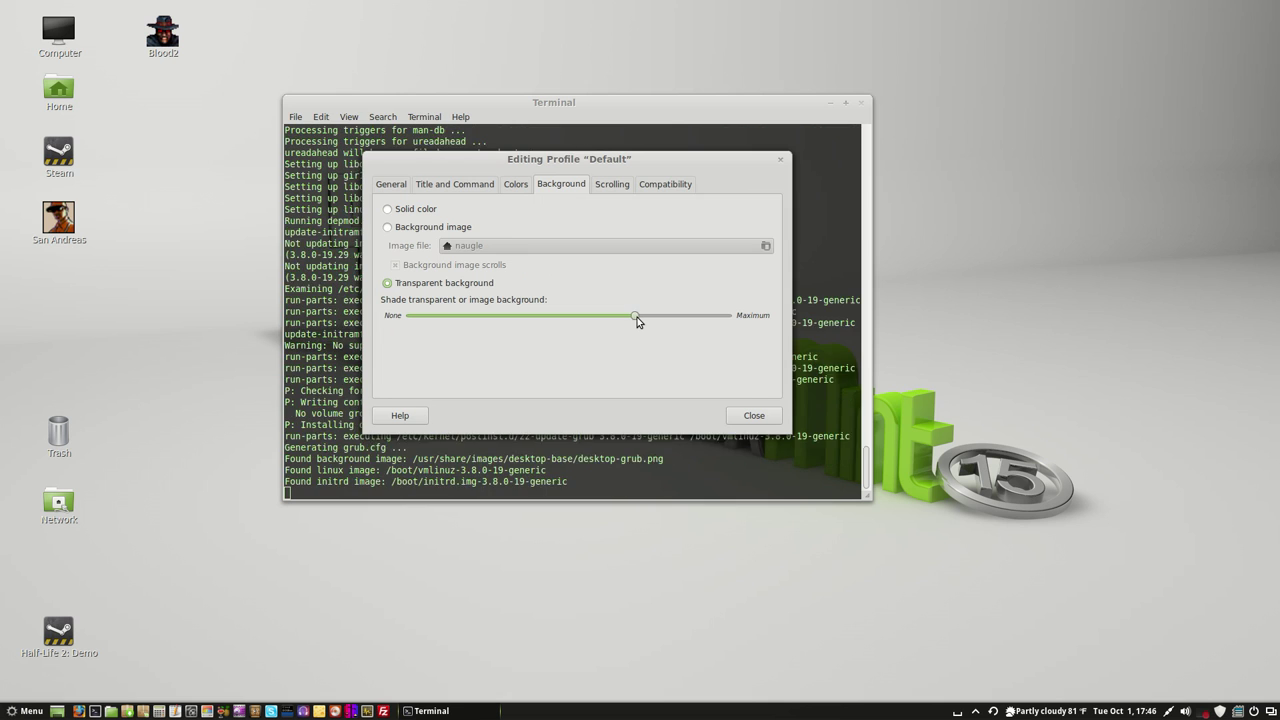
drag(634, 315, 737, 329)
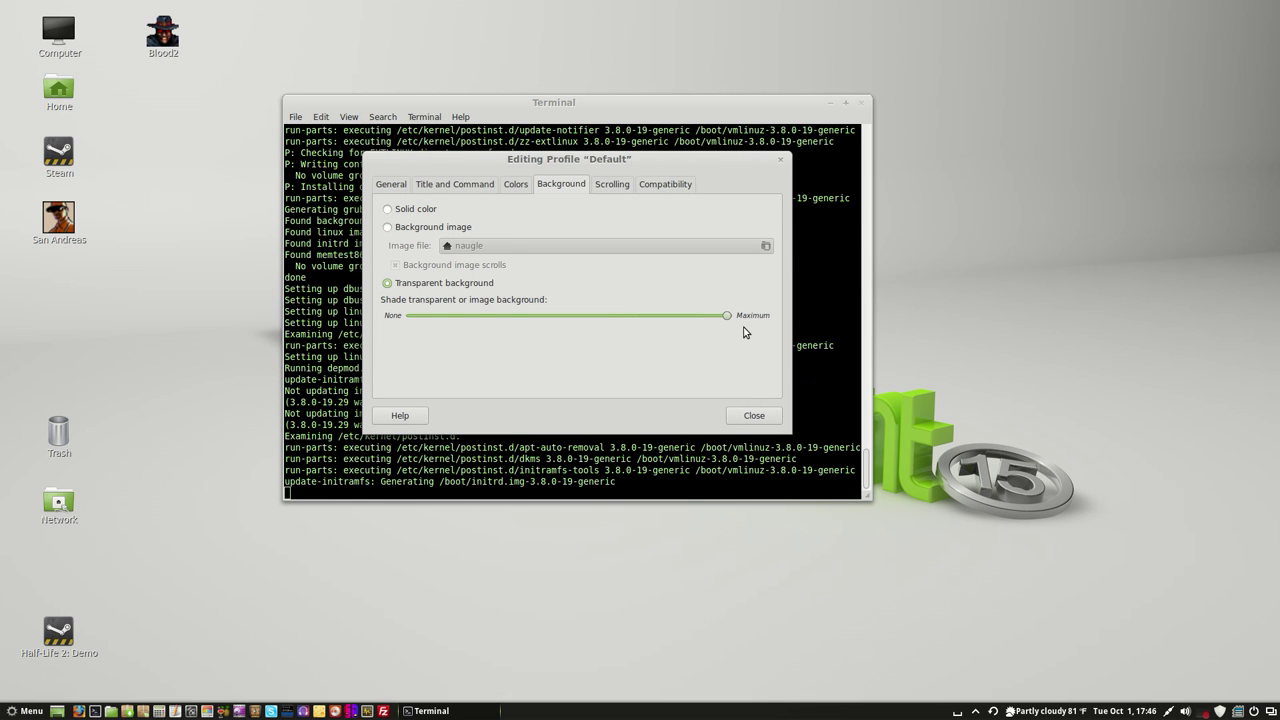
drag(721, 107, 906, 177)
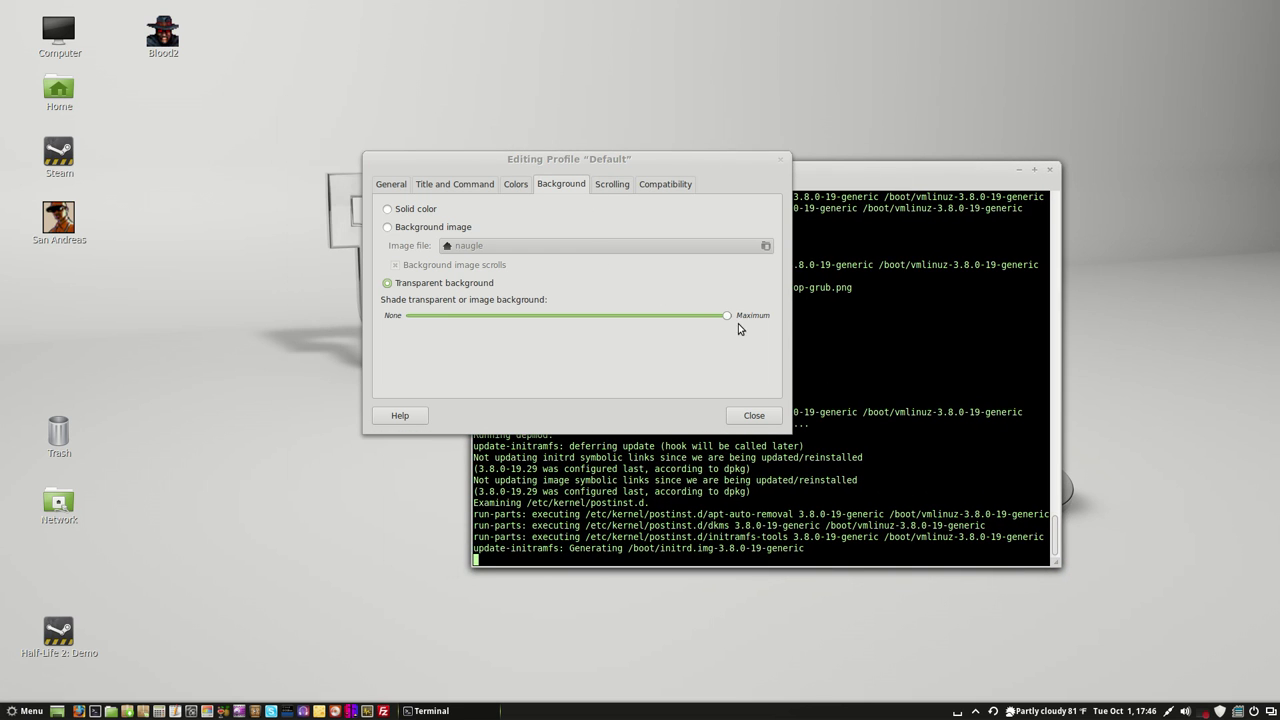
drag(728, 318, 641, 337)
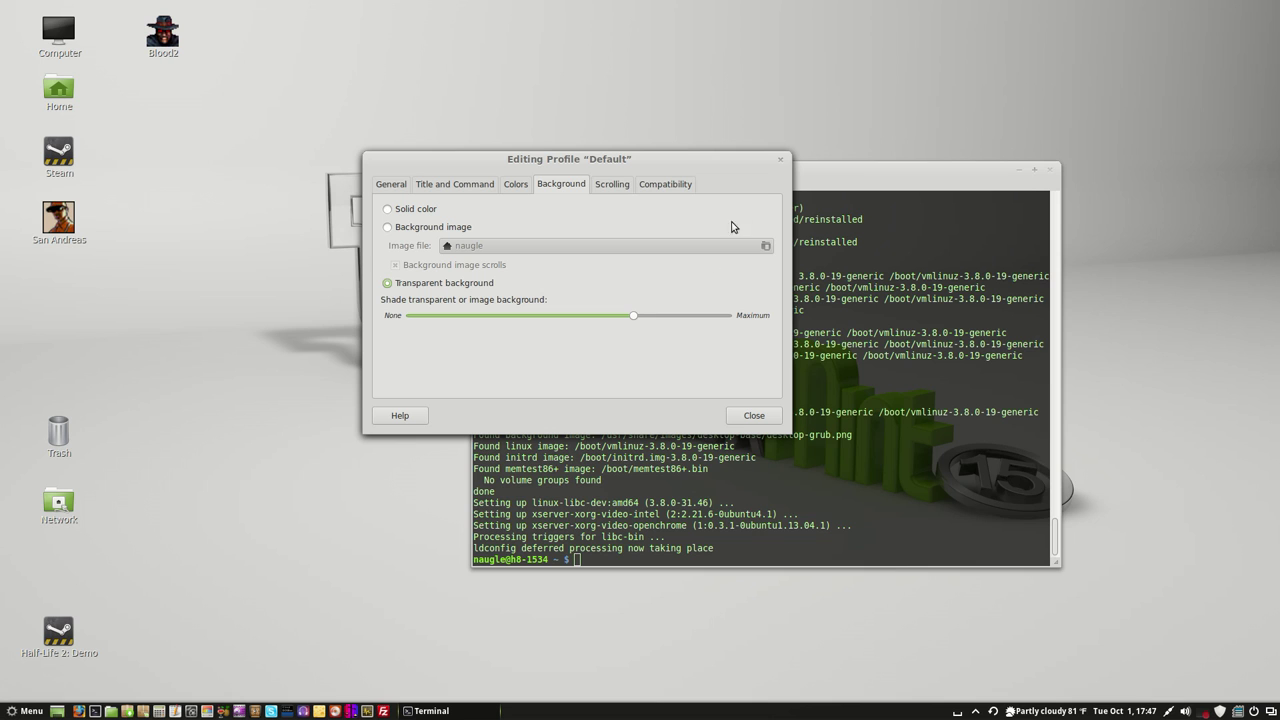
click(757, 416)
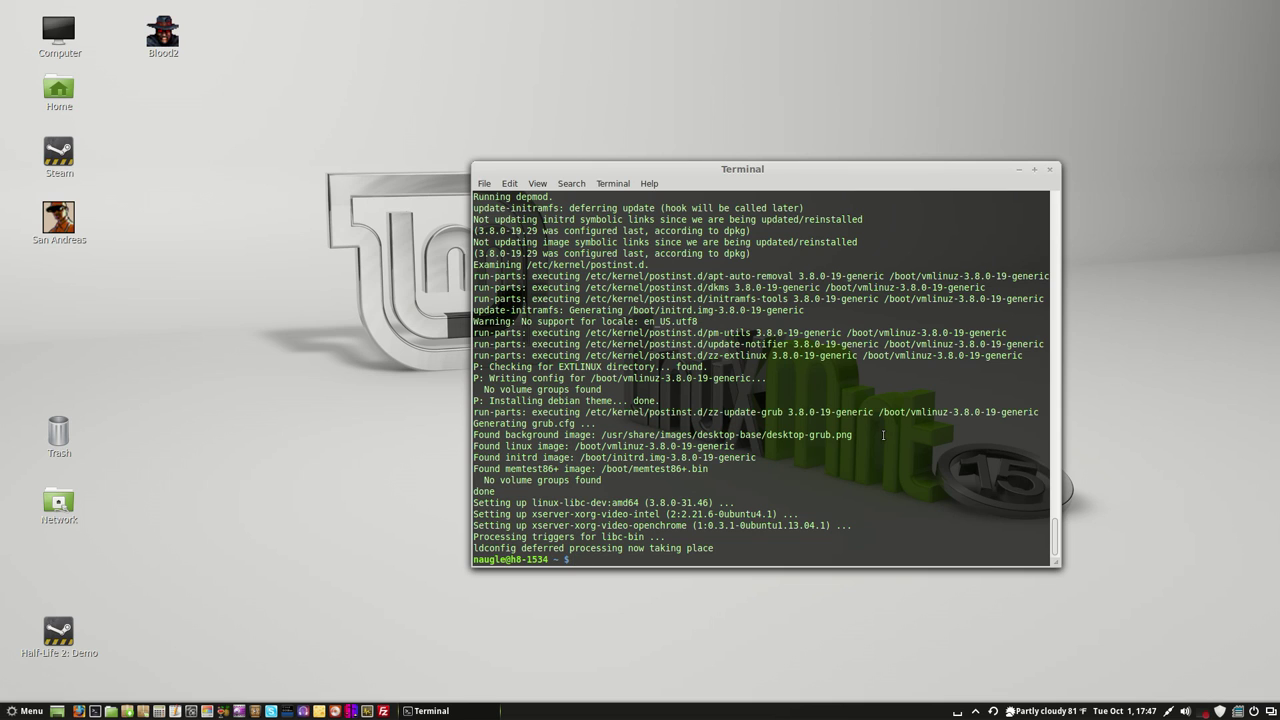
End the Terminal session with the "exit" command
text(exit)
key(Return)
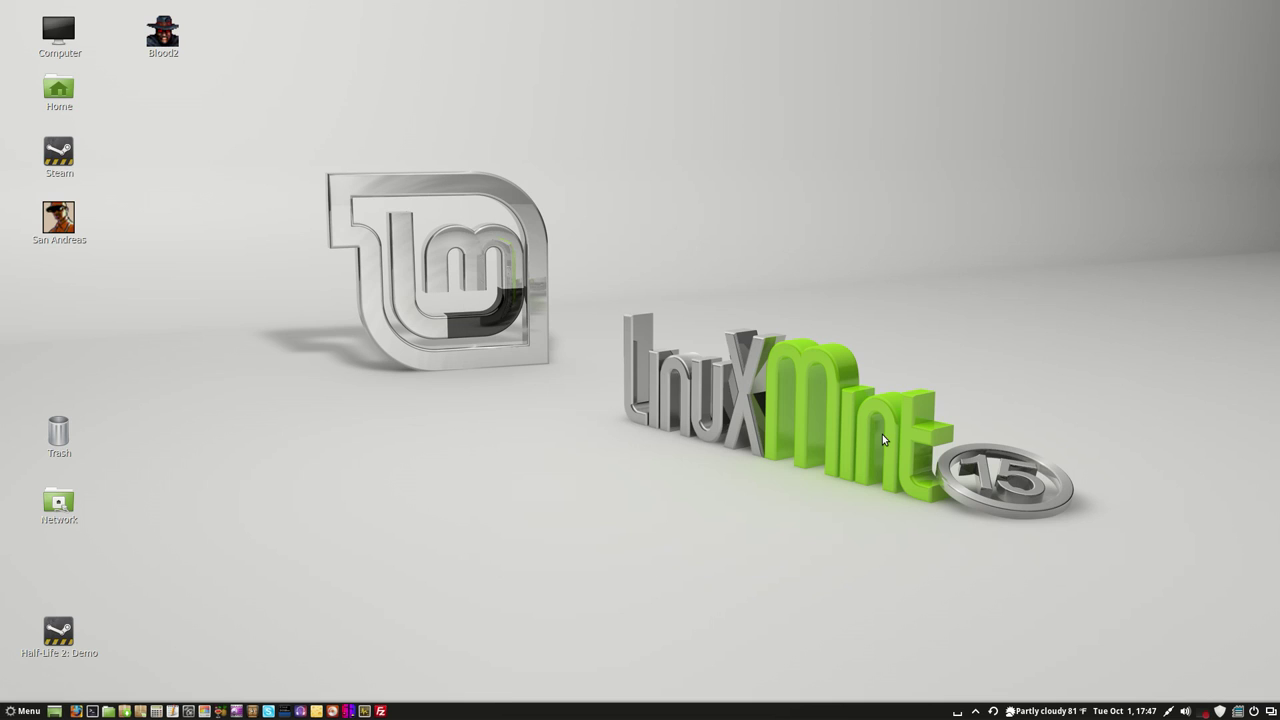
click(1207, 712)
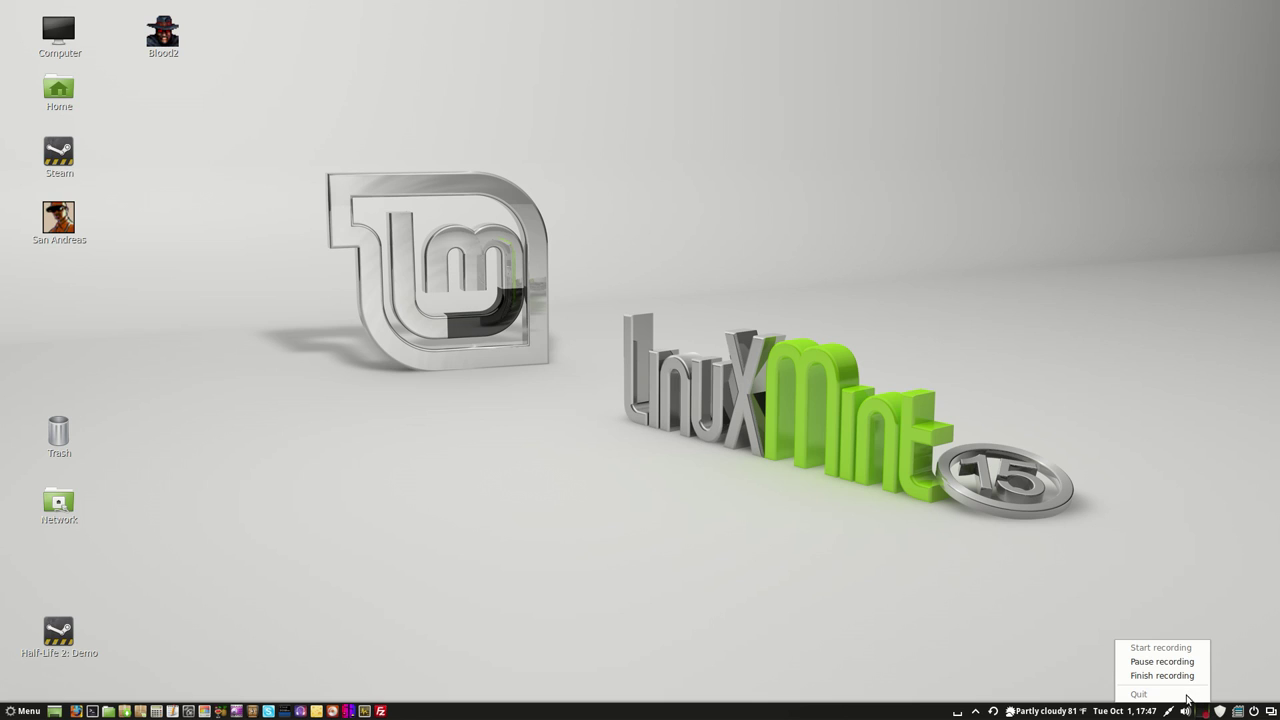